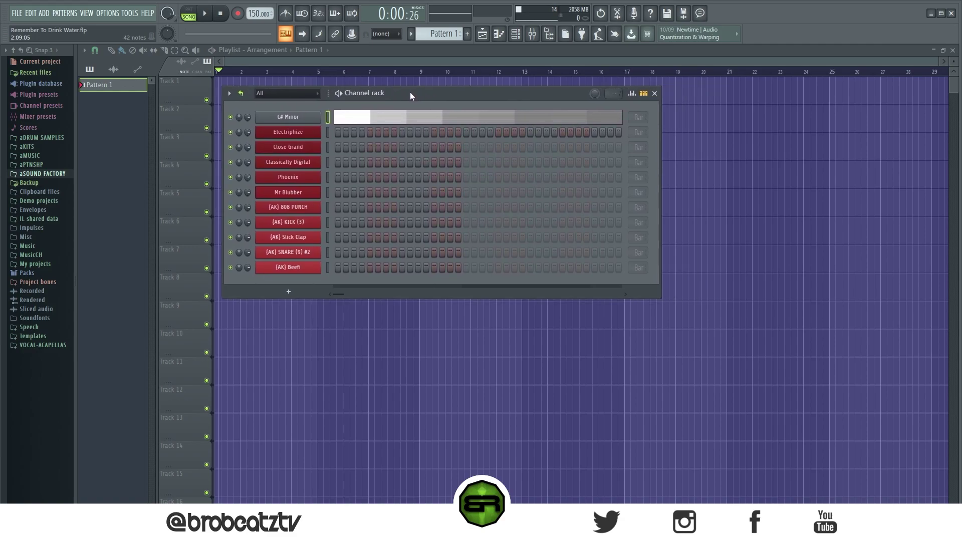
# Open the Electriphize channel's FLEX and audition presets from SH-1 Floor Shakers and Saif Sameer Synthwave, loading Analog Strings
pyautogui.click(306, 134)
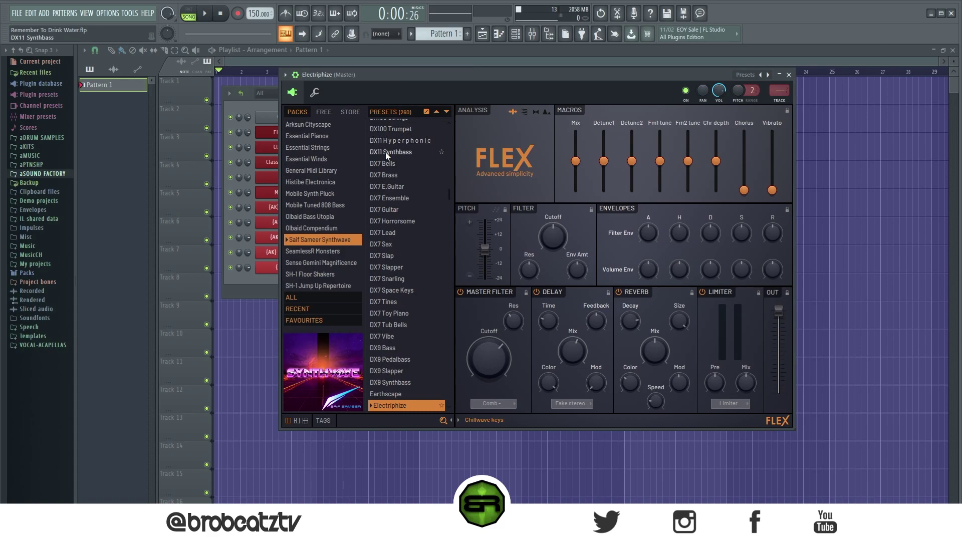
pyautogui.click(326, 249)
pyautogui.click(326, 258)
pyautogui.click(326, 273)
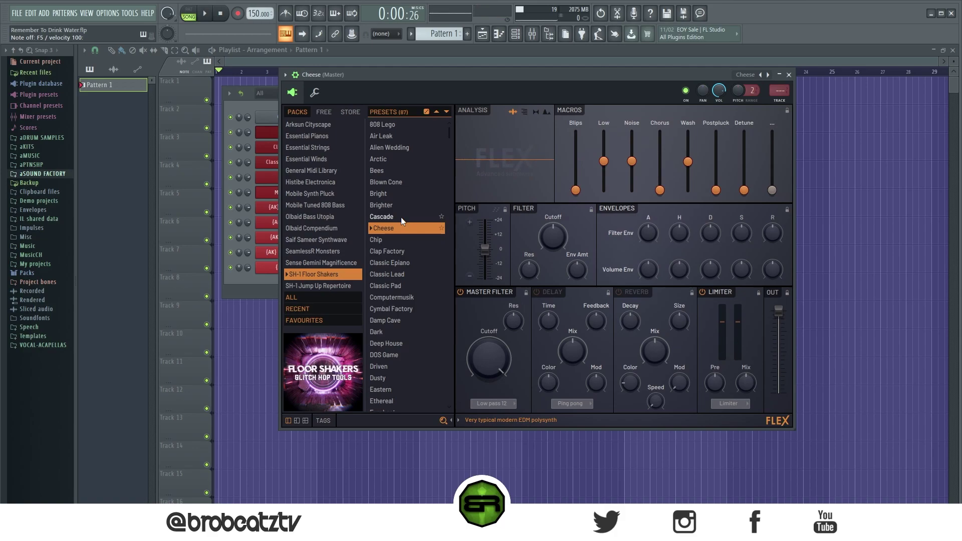
pyautogui.click(379, 158)
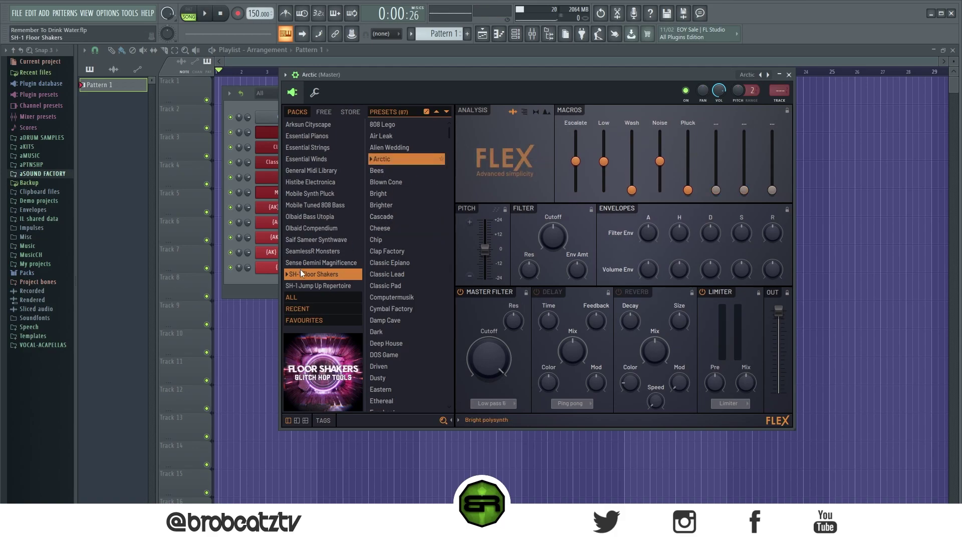
pyautogui.click(314, 240)
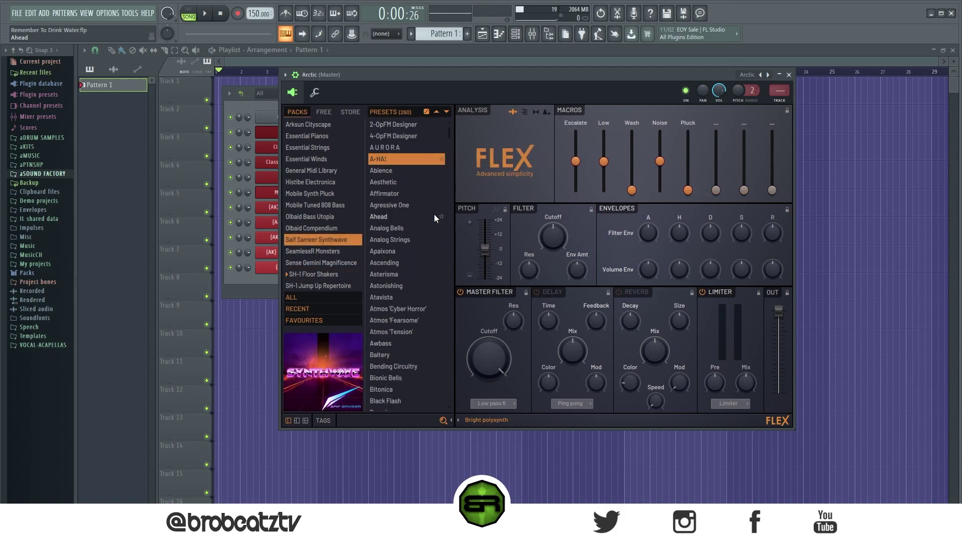
pyautogui.click(405, 194)
pyautogui.click(407, 241)
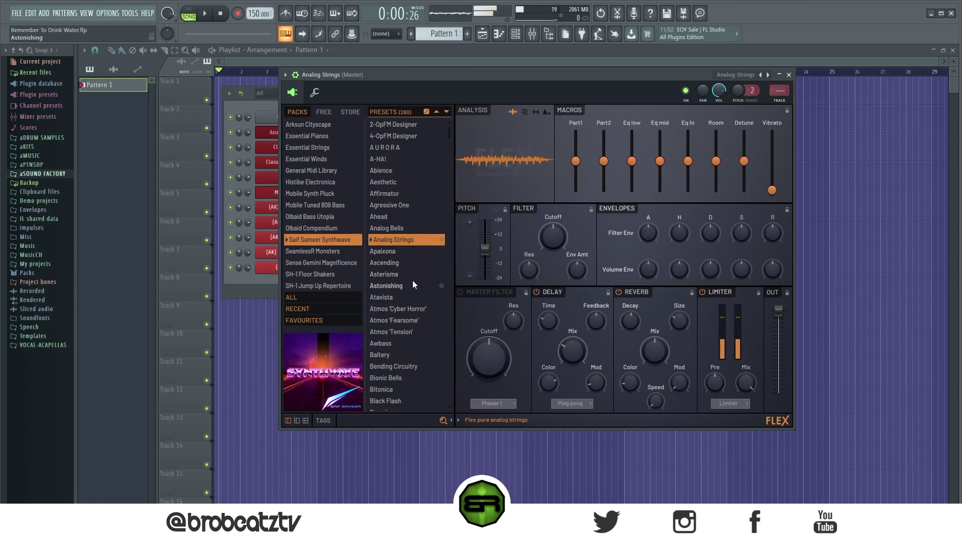
# Browse the installed FLEX packs, including the Olbaid, Mobile Synth Pluck, Sense Gemini Magnificence, SeamlessR Monsters and SH-1 packs
pyautogui.click(332, 229)
pyautogui.click(330, 215)
pyautogui.click(328, 195)
pyautogui.click(326, 260)
pyautogui.click(326, 275)
pyautogui.click(325, 284)
pyautogui.click(323, 274)
pyautogui.click(321, 252)
pyautogui.click(323, 242)
pyautogui.click(324, 273)
pyautogui.click(321, 253)
pyautogui.click(325, 283)
pyautogui.click(324, 261)
pyautogui.click(323, 284)
pyautogui.click(319, 252)
pyautogui.click(319, 276)
pyautogui.click(314, 252)
pyautogui.click(307, 276)
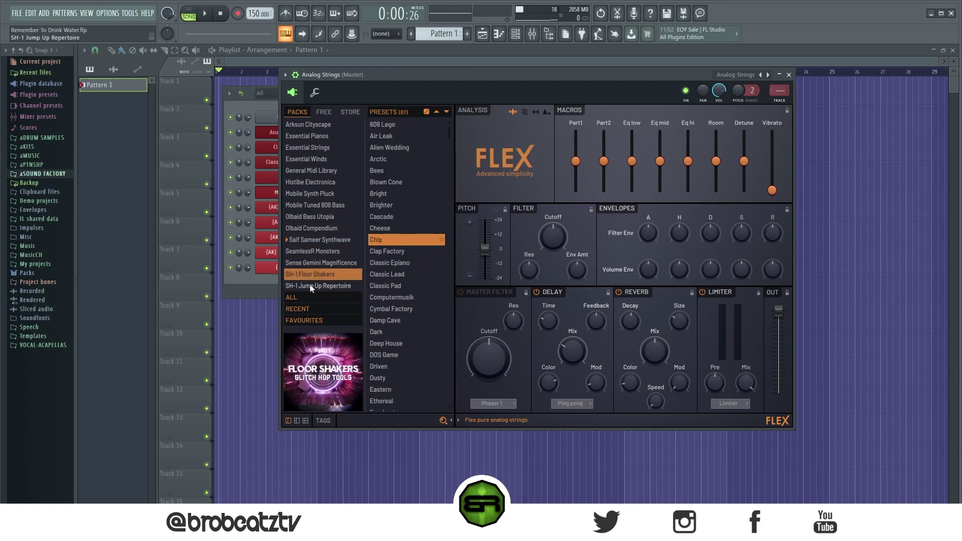
pyautogui.click(310, 286)
pyautogui.click(314, 273)
pyautogui.click(317, 285)
pyautogui.click(320, 262)
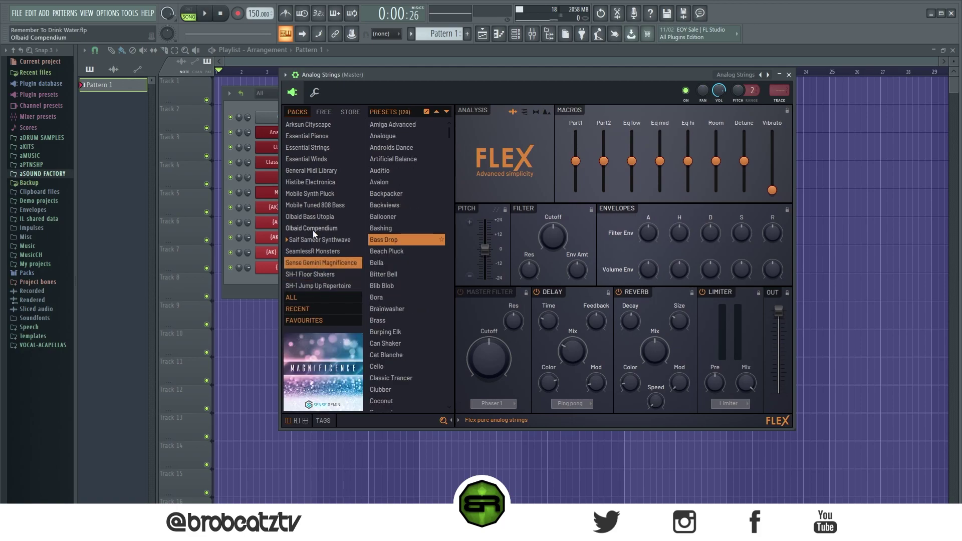
pyautogui.click(314, 252)
# Examine the free and store packs, including Saif Sameer Vintage Revival, Phonon Collider and Black Octopus Atlantis, and return to the installed packs
pyautogui.click(323, 112)
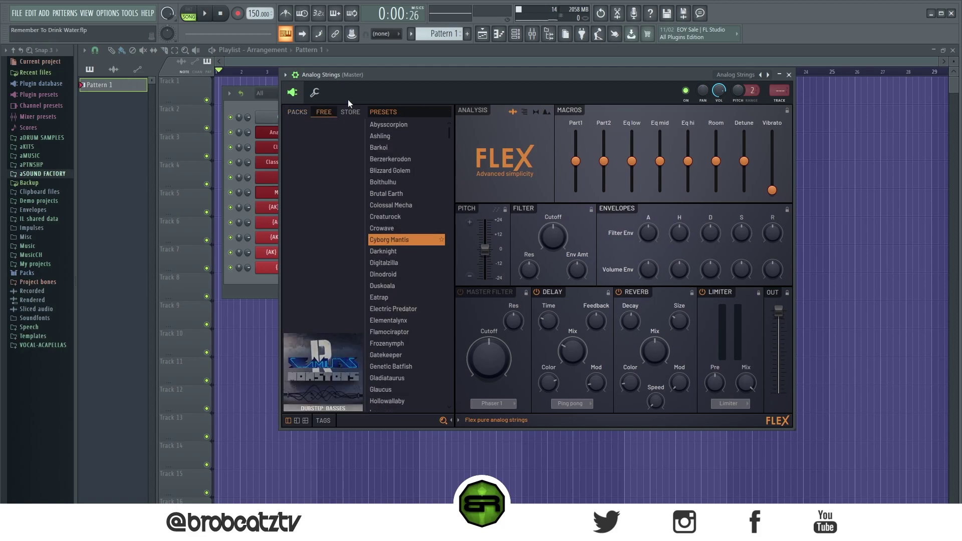
pyautogui.click(349, 113)
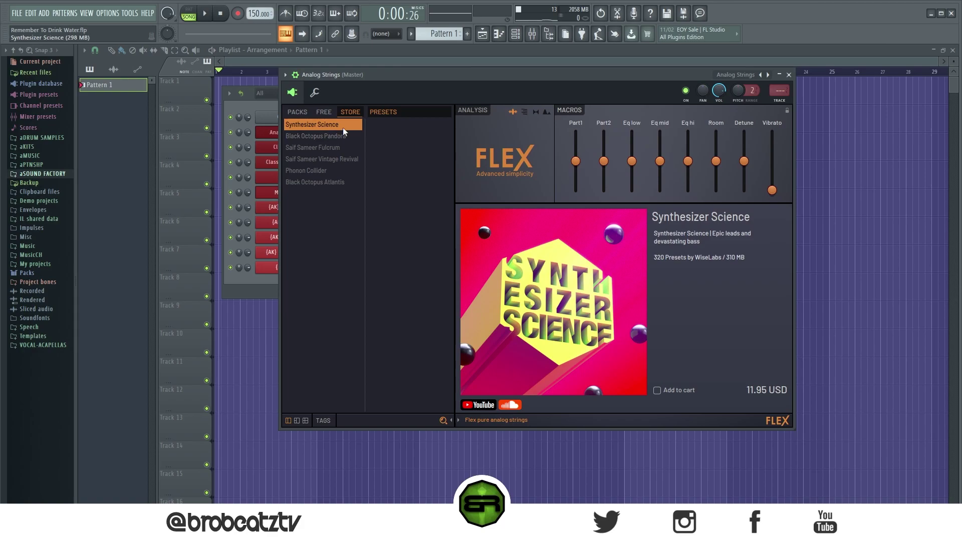
pyautogui.click(300, 157)
pyautogui.click(305, 170)
pyautogui.click(308, 182)
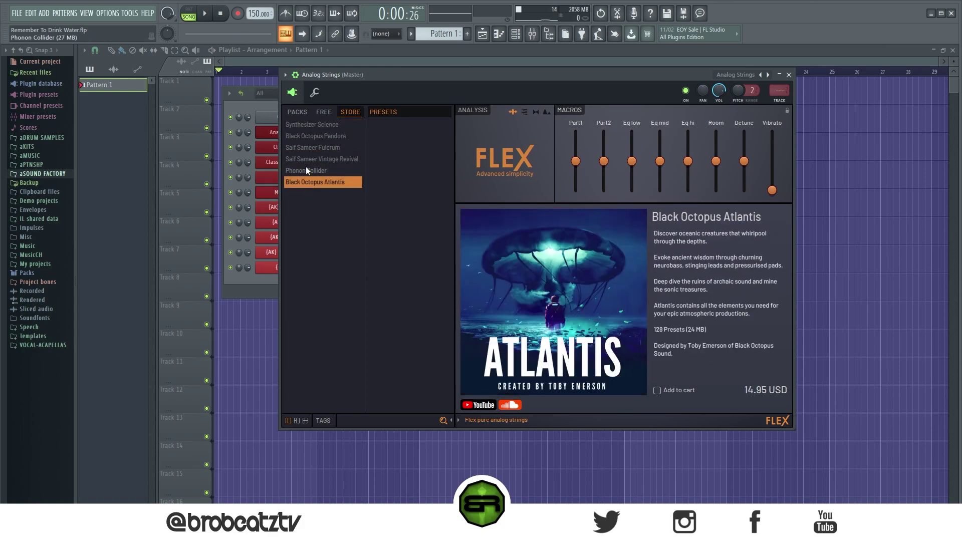
pyautogui.click(297, 112)
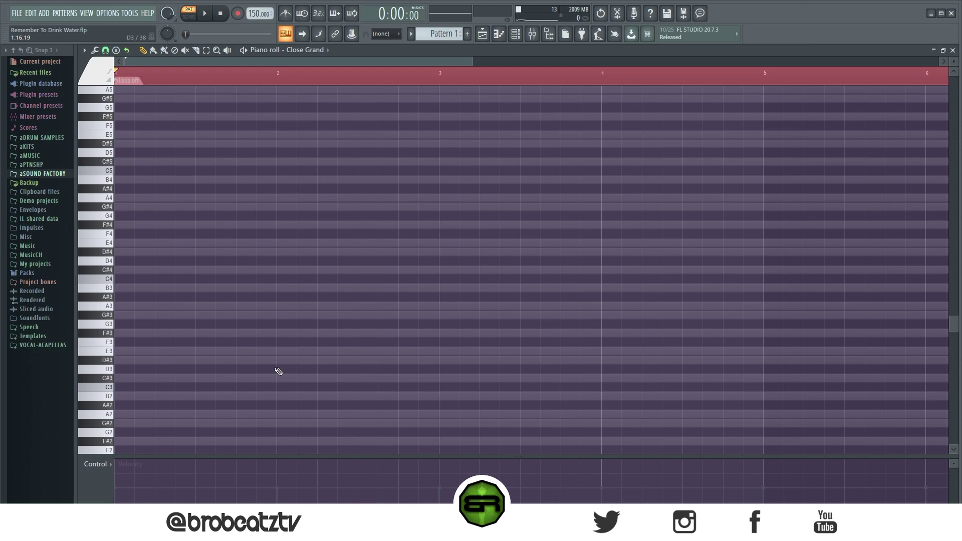
# Sketch a descending Close Grand melody of D#5, C#5 and B4 half a bar apart, and play it back
pyautogui.click(122, 146)
pyautogui.click(211, 144)
pyautogui.rightClick(219, 144)
pyautogui.moveTo(202, 144); pyautogui.dragTo(185, 144)
pyautogui.click(199, 162)
pyautogui.click(278, 180)
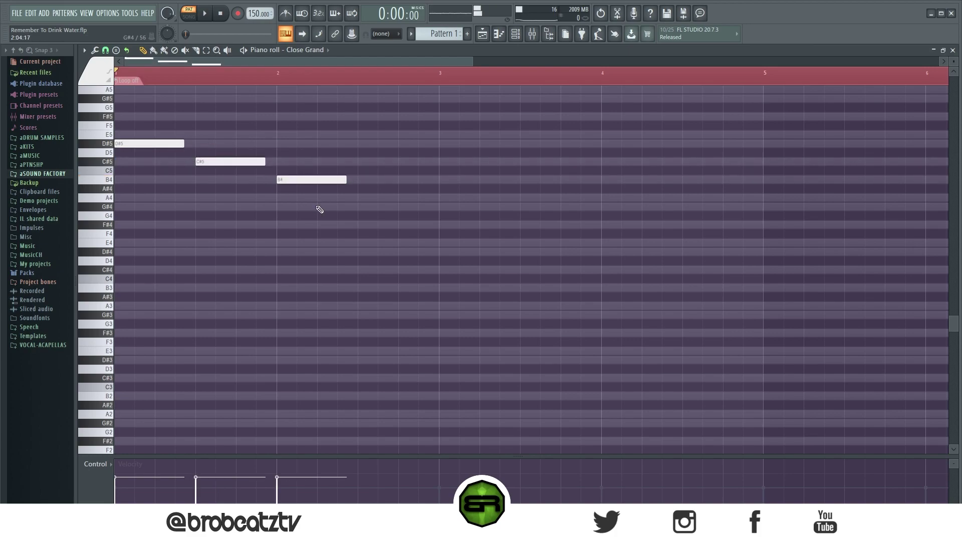
pyautogui.click(366, 215)
pyautogui.press('space')
pyautogui.rightClick(389, 217)
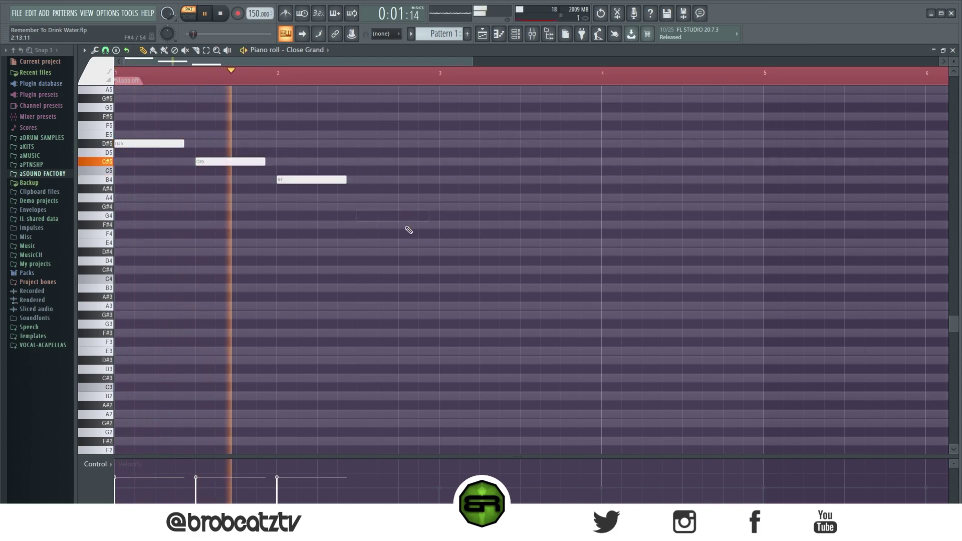
pyautogui.press('space')
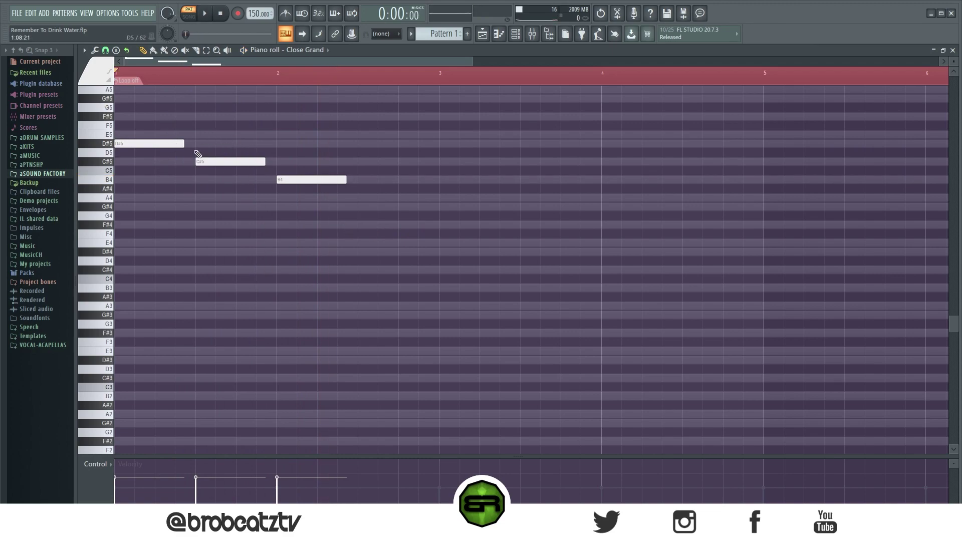
# Delete the D#5, C#5 and B4 melody notes
pyautogui.rightClick(150, 144)
pyautogui.rightClick(232, 161)
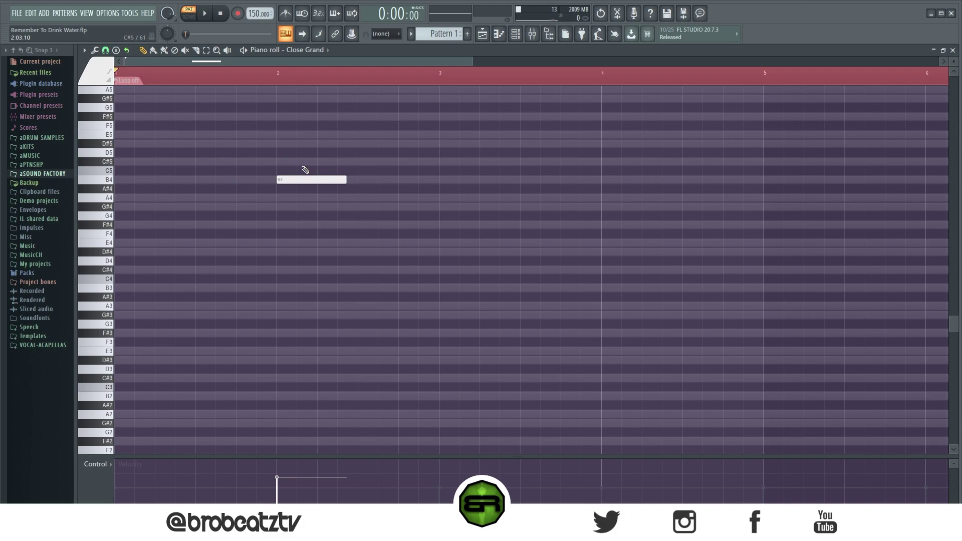
pyautogui.rightClick(304, 179)
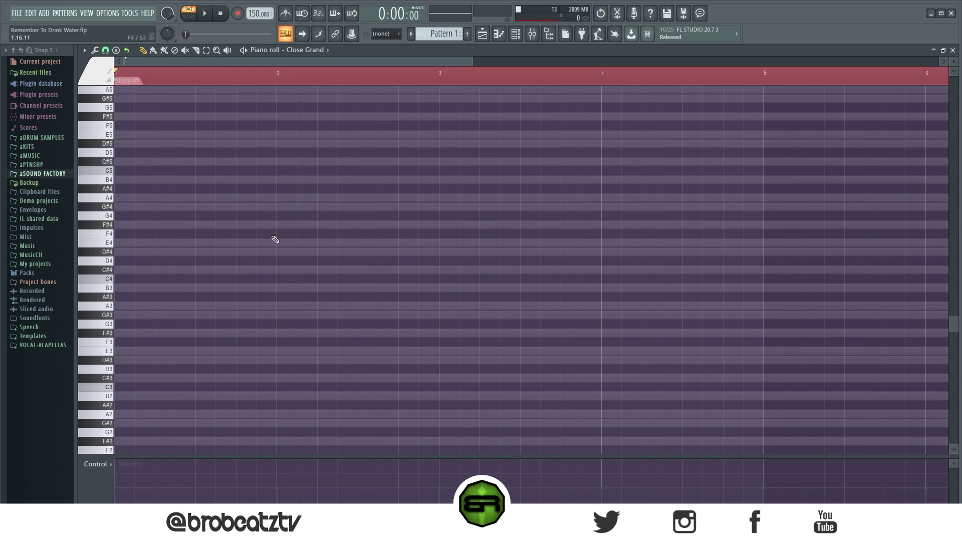
# Draw a C#4, E4 and G#4 triad at the start of bar 1, with notes almost one bar long
pyautogui.click(133, 270)
pyautogui.moveTo(183, 269); pyautogui.dragTo(259, 269)
pyautogui.click(153, 242)
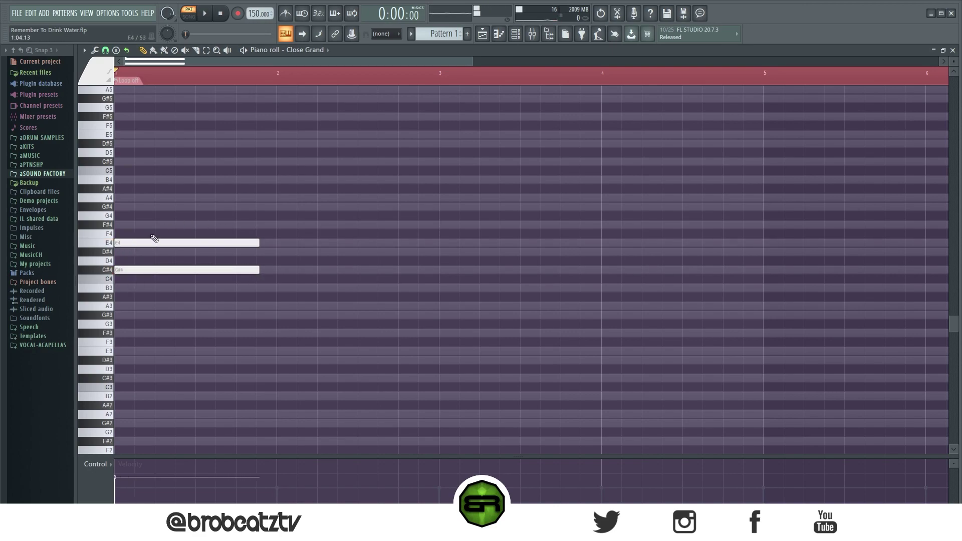
pyautogui.click(138, 206)
# Add E5 and F#5 above the triad, offset F#5 to start slightly after the other notes, and play the chord
pyautogui.moveTo(133, 242)
pyautogui.mouseDown()
pyautogui.moveTo(126, 244)
pyautogui.moveTo(170, 240)
pyautogui.moveTo(169, 163)
pyautogui.moveTo(122, 133)
pyautogui.mouseUp()
pyautogui.click(136, 116)
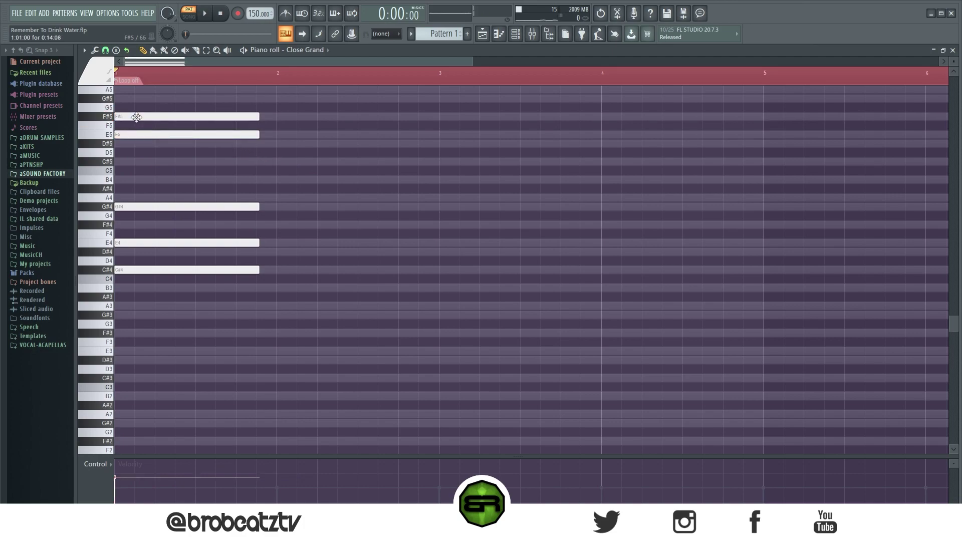
pyautogui.moveTo(129, 117); pyautogui.dragTo(139, 117)
pyautogui.scroll(1, 160, 142)
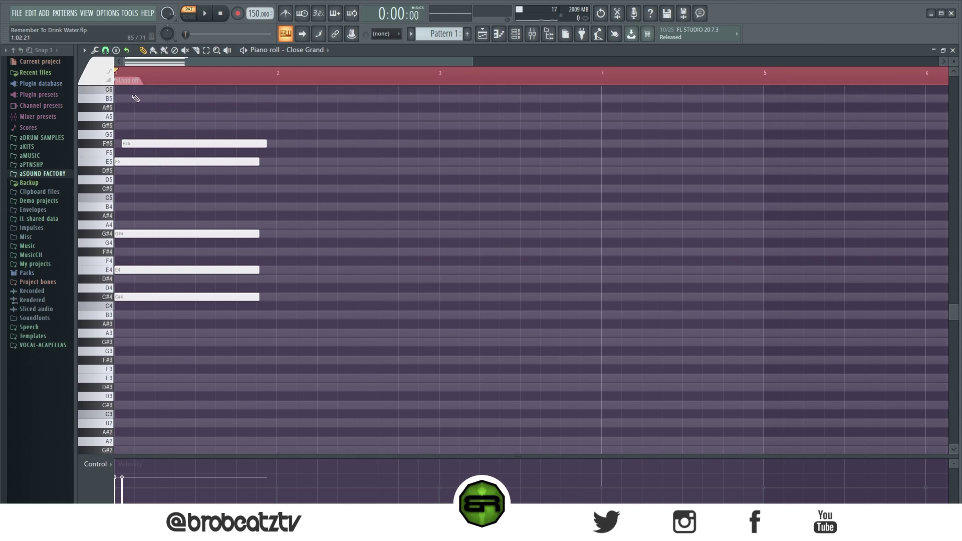
pyautogui.press('space')
pyautogui.press('space')
# Open the Close Grand channel's FLEX to examine its preset in the Essential Pianos pack, and close it again
pyautogui.click(516, 34)
pyautogui.click(312, 243)
pyautogui.click(312, 243)
pyautogui.click(316, 229)
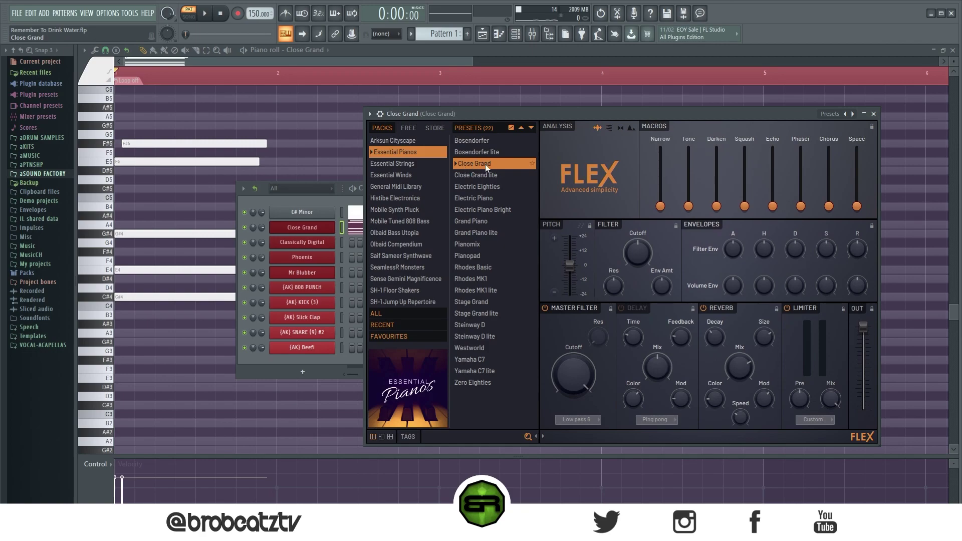
pyautogui.click(873, 114)
pyautogui.press('F6')
# Add a C#3 bass note under the first chord and shorten all of the chord's notes together
pyautogui.moveTo(142, 318)
pyautogui.mouseDown()
pyautogui.moveTo(150, 296)
pyautogui.moveTo(224, 370)
pyautogui.moveTo(132, 410)
pyautogui.mouseUp()
pyautogui.click(197, 373)
pyautogui.moveTo(258, 422)
pyautogui.mouseDown()
pyautogui.moveTo(166, 187)
pyautogui.moveTo(175, 172)
pyautogui.mouseUp()
pyautogui.scroll(-3, 215, 178)
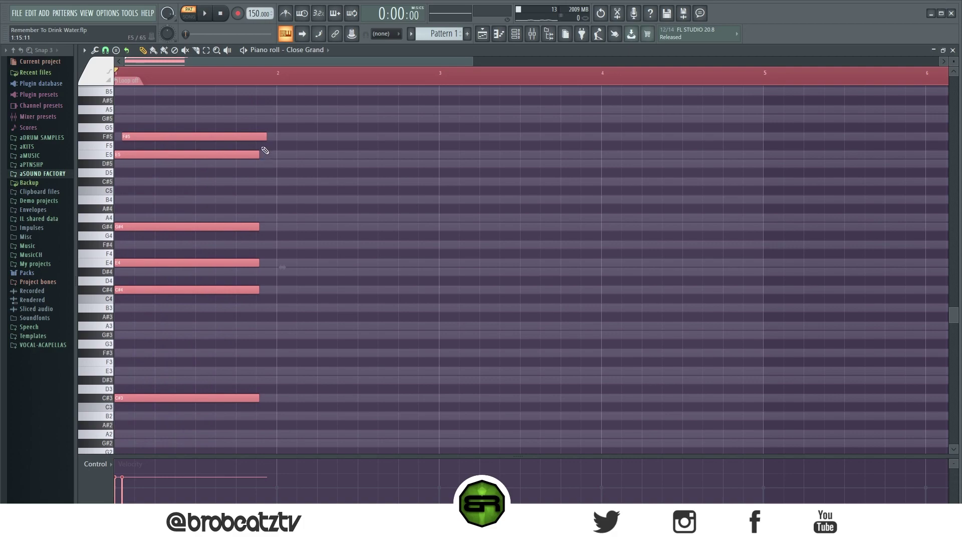
pyautogui.moveTo(261, 139); pyautogui.dragTo(245, 141)
pyautogui.click(309, 175)
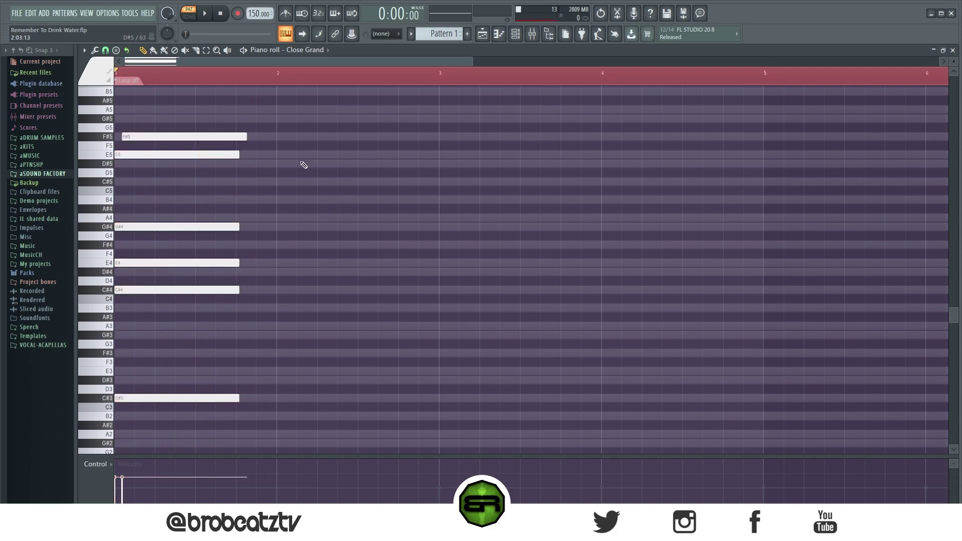
pyautogui.click(283, 137)
pyautogui.click(284, 119)
pyautogui.scroll(2, 306, 131)
pyautogui.click(300, 127)
pyautogui.click(333, 110)
pyautogui.rightClick(340, 110)
pyautogui.rightClick(329, 127)
pyautogui.rightClick(318, 145)
pyautogui.rightClick(306, 163)
pyautogui.scroll(-2, 276, 181)
# Trim all notes of the first chord to a length of 0:11:21 and set the play position to 1:13:00
pyautogui.moveTo(252, 134); pyautogui.dragTo(232, 398)
pyautogui.keyDown('ctrl'); pyautogui.click(326, 380); pyautogui.keyUp('ctrl')
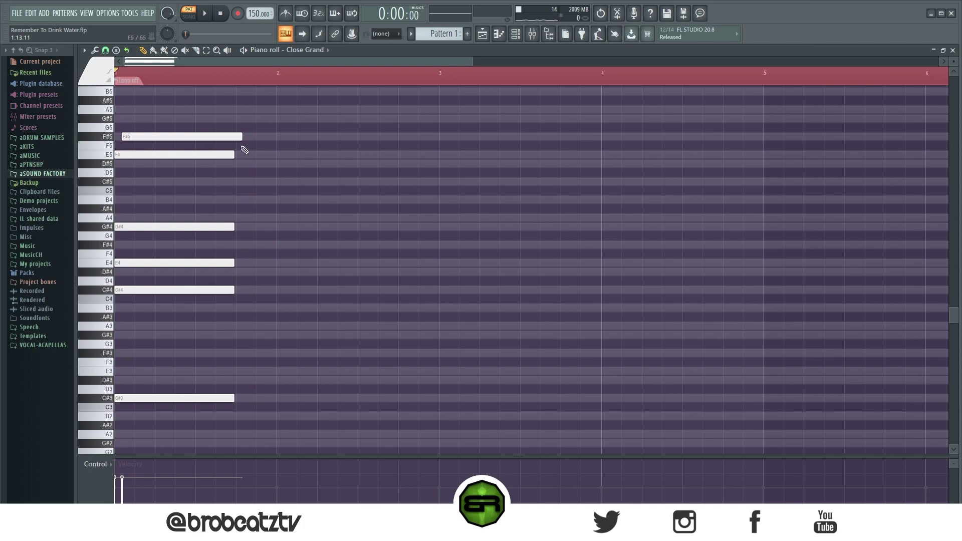
pyautogui.moveTo(236, 81); pyautogui.dragTo(287, 97)
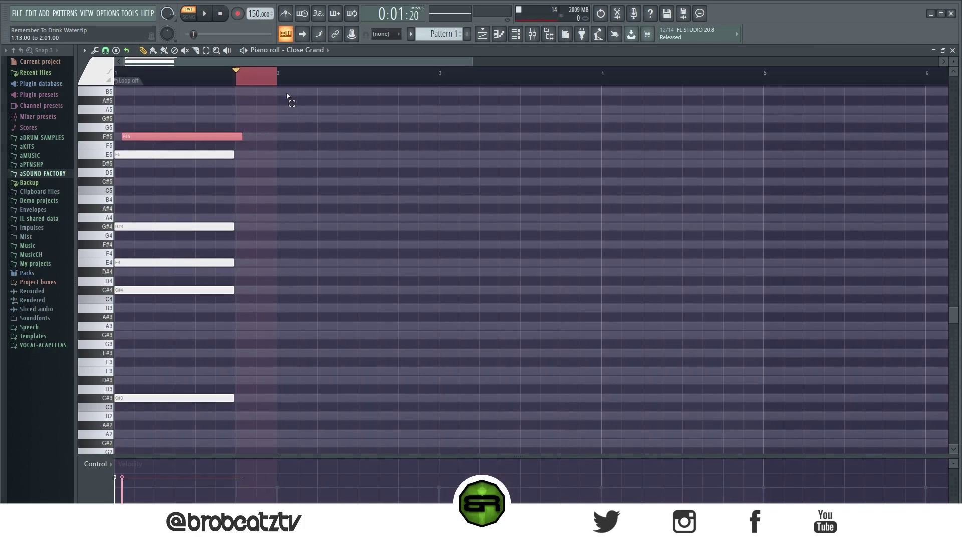
pyautogui.click(239, 80)
# Start a second chord at 1:13:00 with E3, E4 and G#4, matching the first chord's note length
pyautogui.scroll(-1, 250, 261)
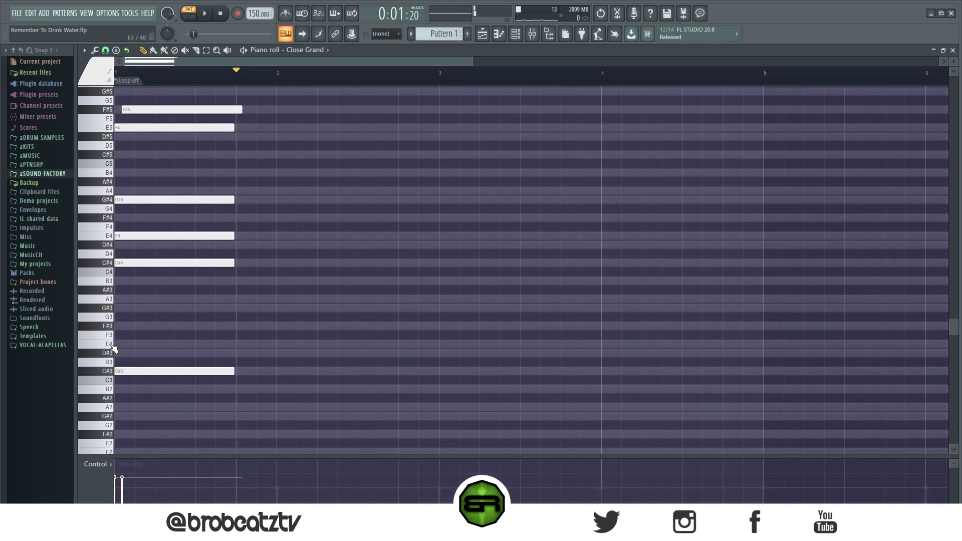
pyautogui.click(240, 344)
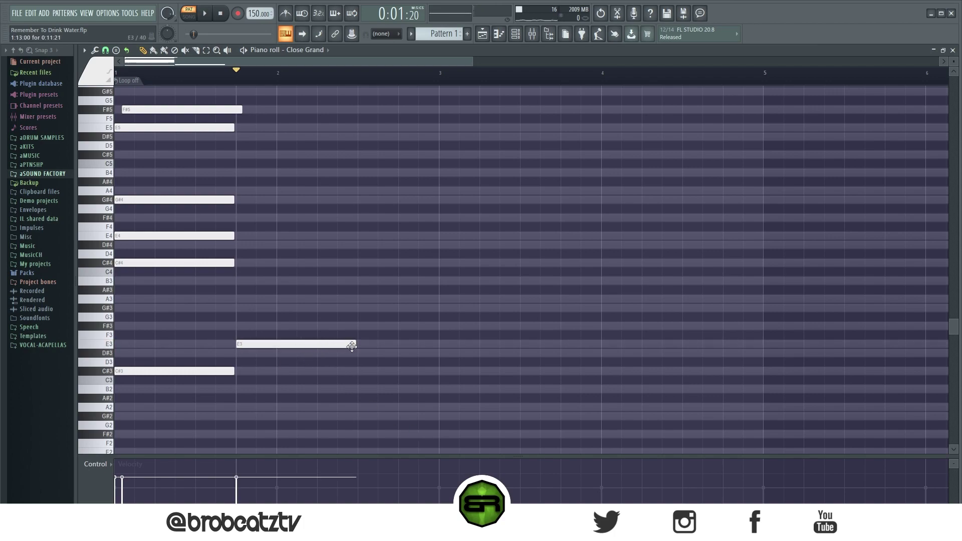
pyautogui.scroll(1, 270, 346)
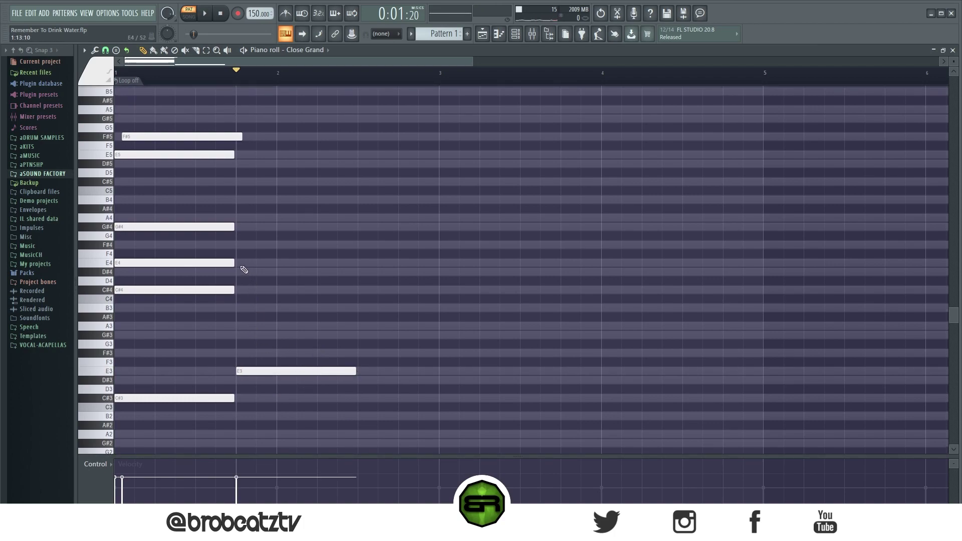
pyautogui.click(257, 261)
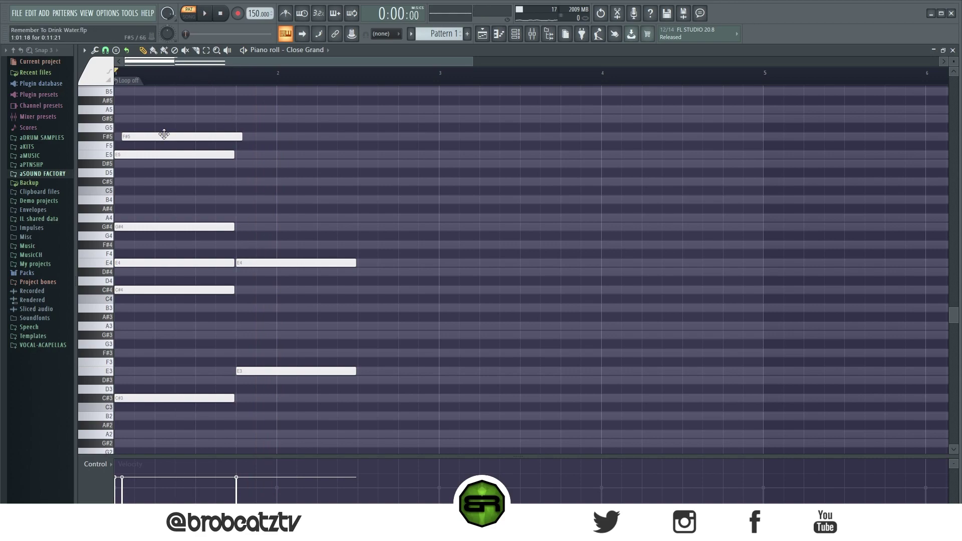
pyautogui.press('space')
pyautogui.press('space')
pyautogui.click(241, 225)
# Play back the chords and add B4 and D#5 to the second chord at 1:13:00
pyautogui.press('space')
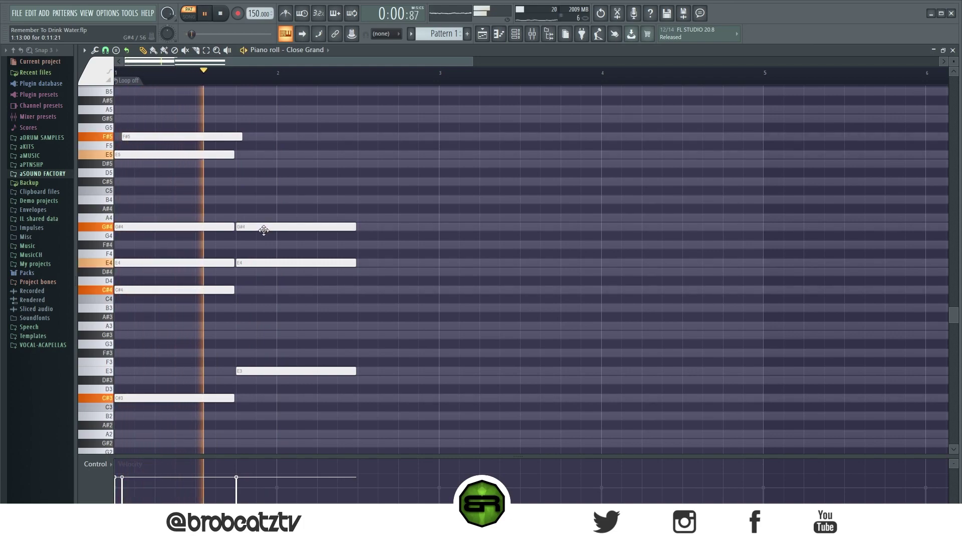
pyautogui.press('space')
pyautogui.press('space')
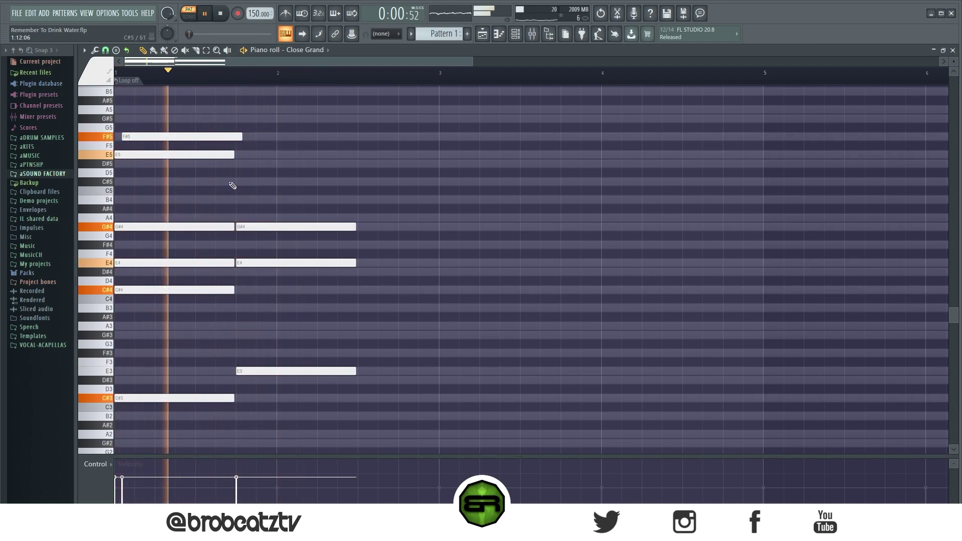
pyautogui.press('space')
pyautogui.press('space')
pyautogui.click(241, 200)
pyautogui.click(255, 165)
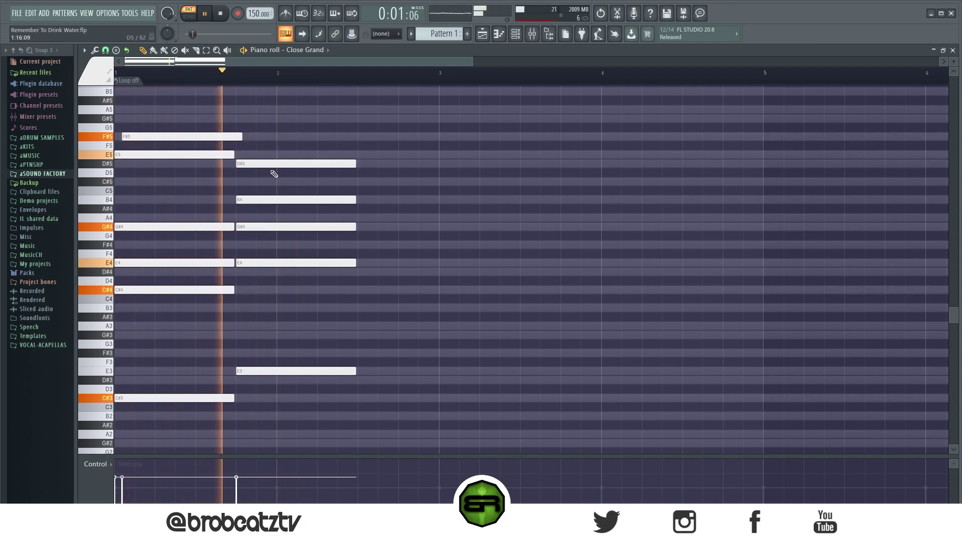
pyautogui.press('space')
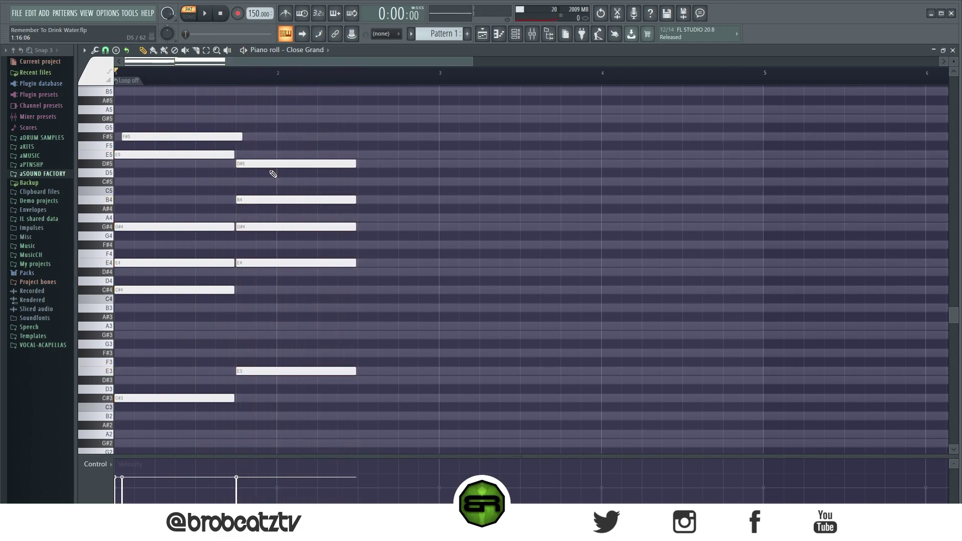
# Lengthen all five notes of the second chord by about a quarter bar
pyautogui.moveTo(333, 132); pyautogui.dragTo(393, 374)
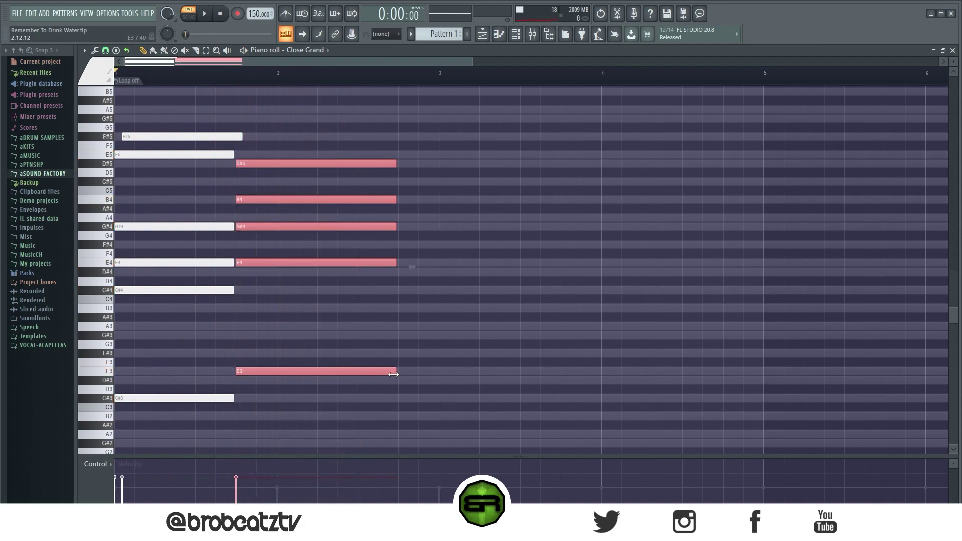
pyautogui.rightClick(358, 329)
pyautogui.moveTo(257, 143); pyautogui.dragTo(288, 393)
pyautogui.rightClick(330, 289)
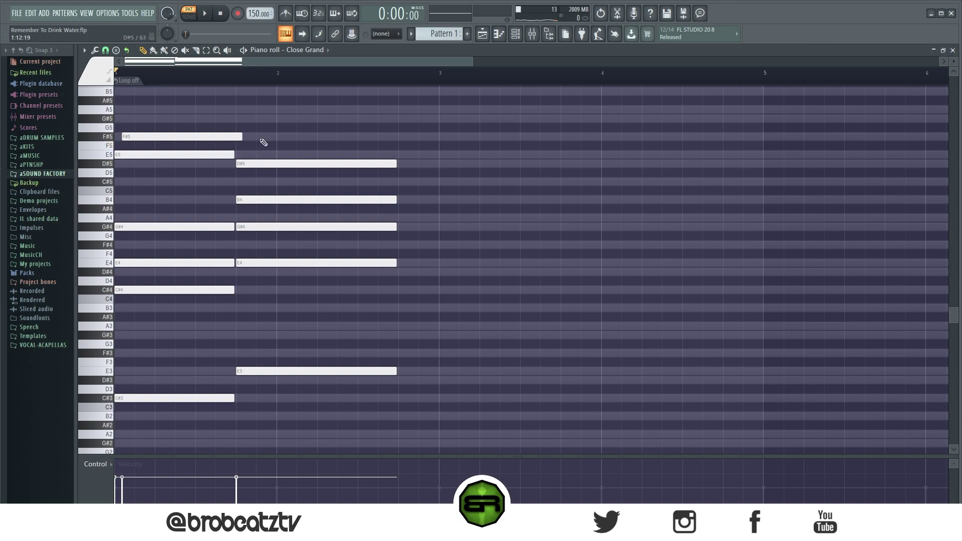
# Try staggering the second chord by trimming the front of its B4 to start at about 1:14:20
pyautogui.moveTo(262, 142); pyautogui.dragTo(396, 230)
pyautogui.moveTo(471, 60); pyautogui.dragTo(370, 61)
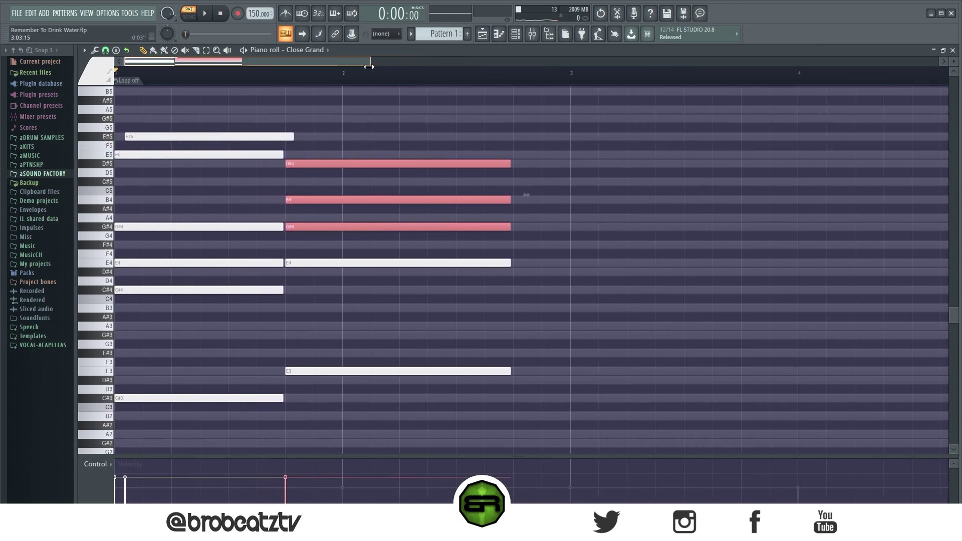
pyautogui.click(377, 190)
pyautogui.moveTo(287, 202); pyautogui.dragTo(311, 200)
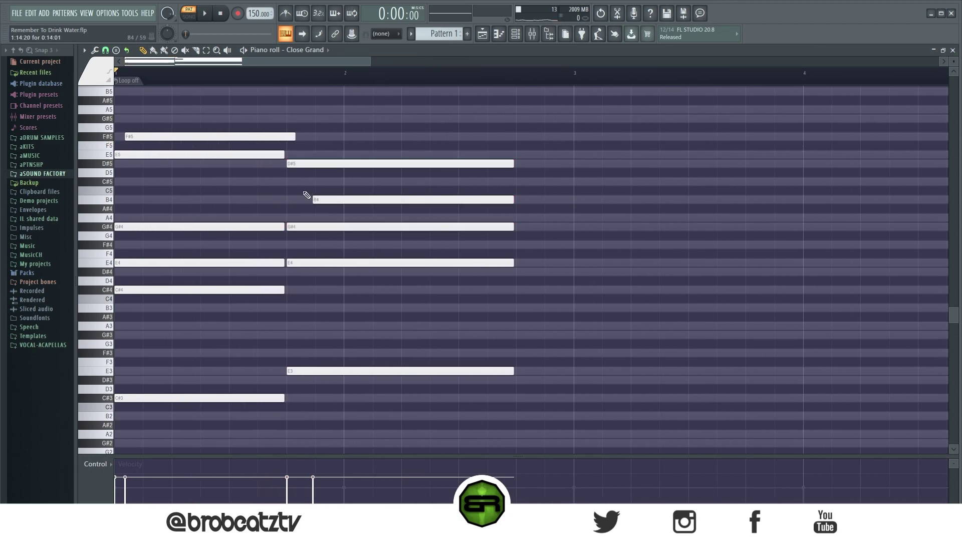
pyautogui.moveTo(289, 163); pyautogui.dragTo(289, 200)
pyautogui.moveTo(309, 163); pyautogui.dragTo(311, 226)
# Quantize all notes and nudge the F#5 to start slightly after the first chord, checking the timing in playback
pyautogui.hotkey('ctrl', 'a')
pyautogui.hotkey('ctrl', 'q')
pyautogui.rightClick(349, 142)
pyautogui.moveTo(180, 136); pyautogui.dragTo(186, 137)
pyautogui.press('space')
pyautogui.press('space')
pyautogui.moveTo(265, 136); pyautogui.dragTo(267, 136)
pyautogui.press('space')
pyautogui.press('space')
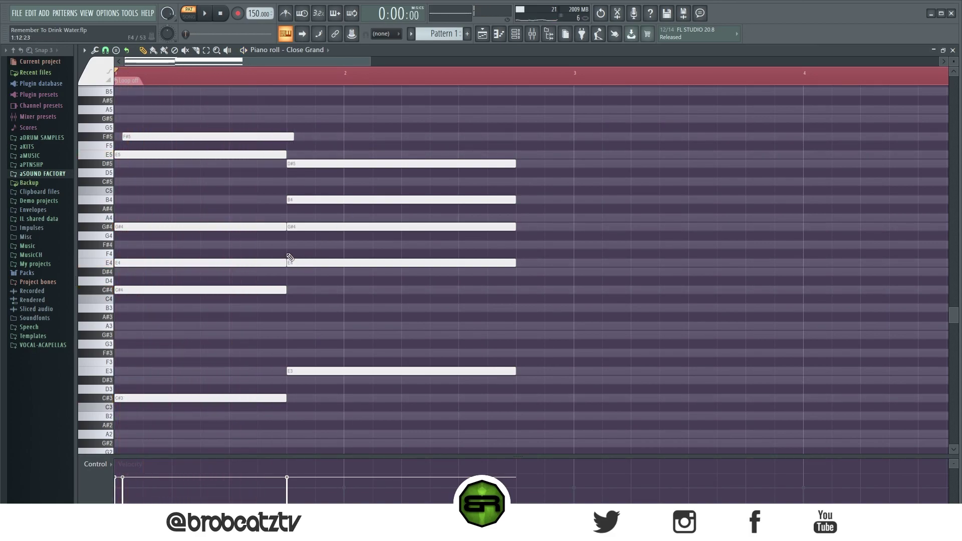
# Add an F#4 at 1:09:00 and delay the second chord's G#4 to 1:15:00 and B4 to 2:01:00, with playback
pyautogui.click(236, 245)
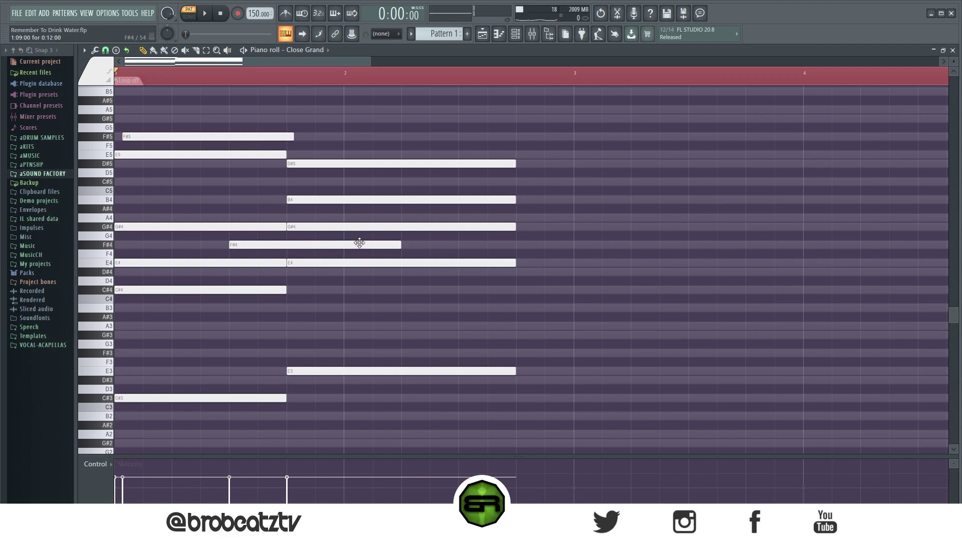
pyautogui.moveTo(309, 227); pyautogui.dragTo(371, 201)
pyautogui.press('space')
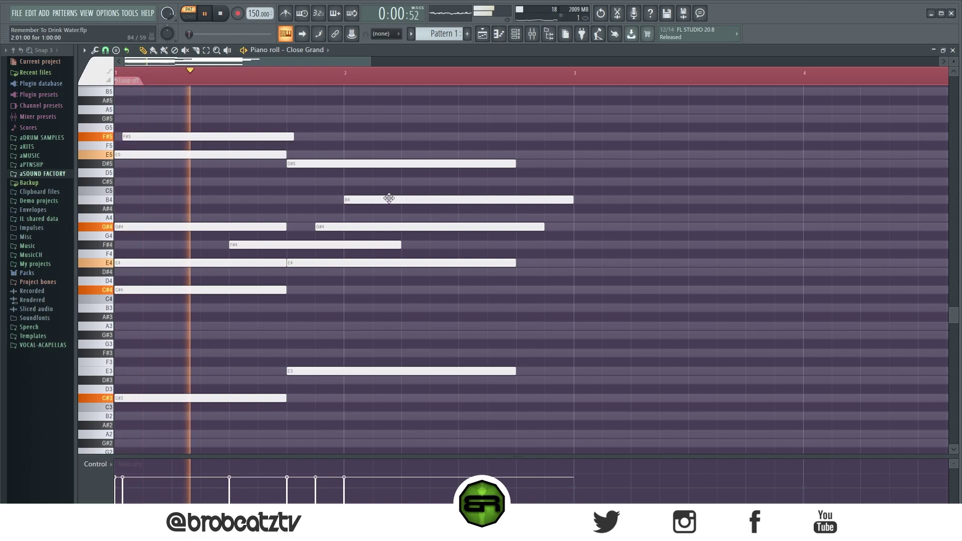
pyautogui.press('space')
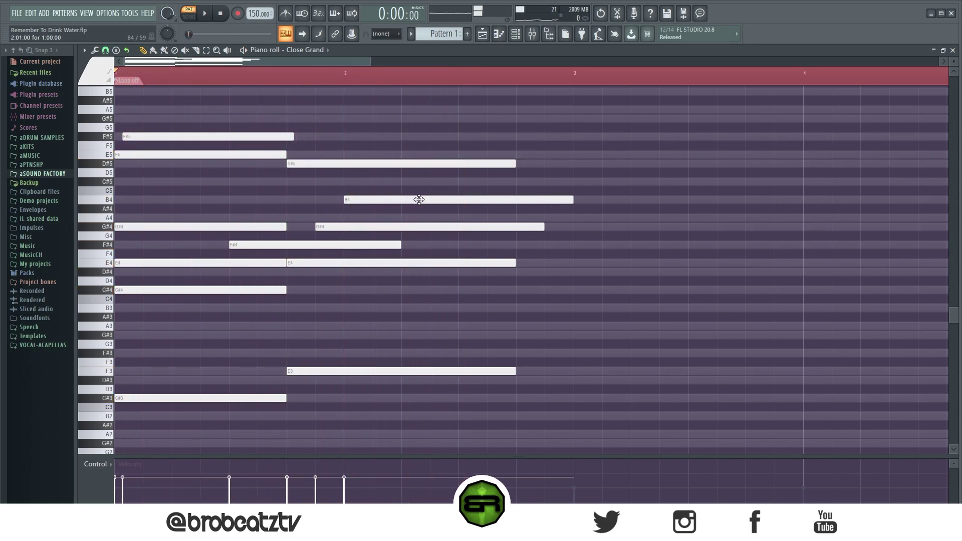
# Shorten the G#4 at 1:15:00 to 0:09:19 and repeat it at 2:09:00 with the same length
pyautogui.moveTo(545, 224); pyautogui.dragTo(455, 224)
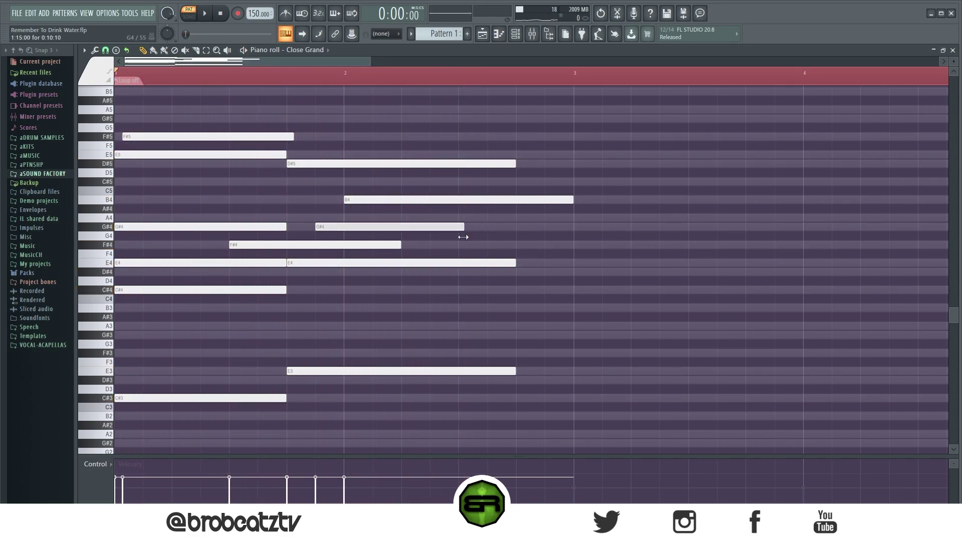
pyautogui.click(459, 227)
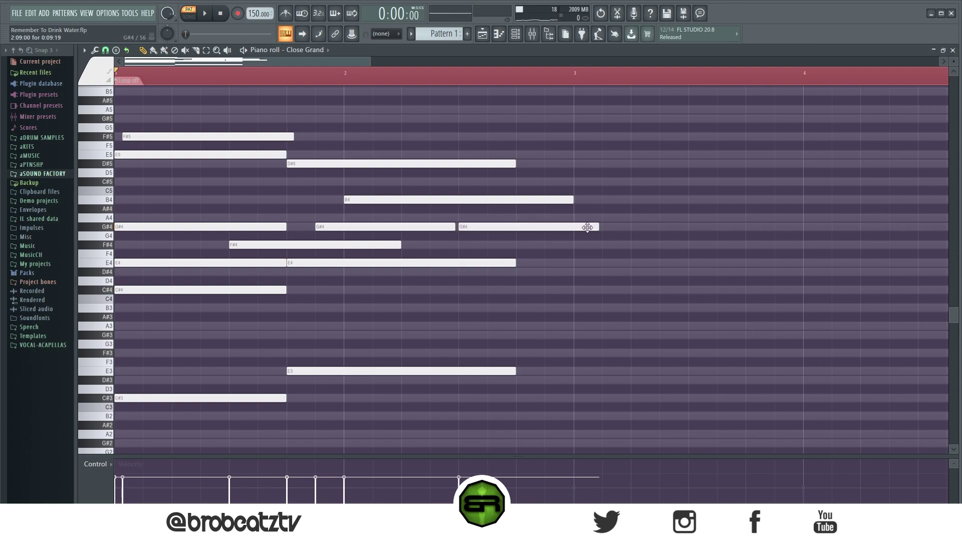
# Start a third chord with an A2 bass note at 2:13:00, lasting 0:12:00, leaving no extra low notes under the first chord
pyautogui.scroll(-2, 244, 385)
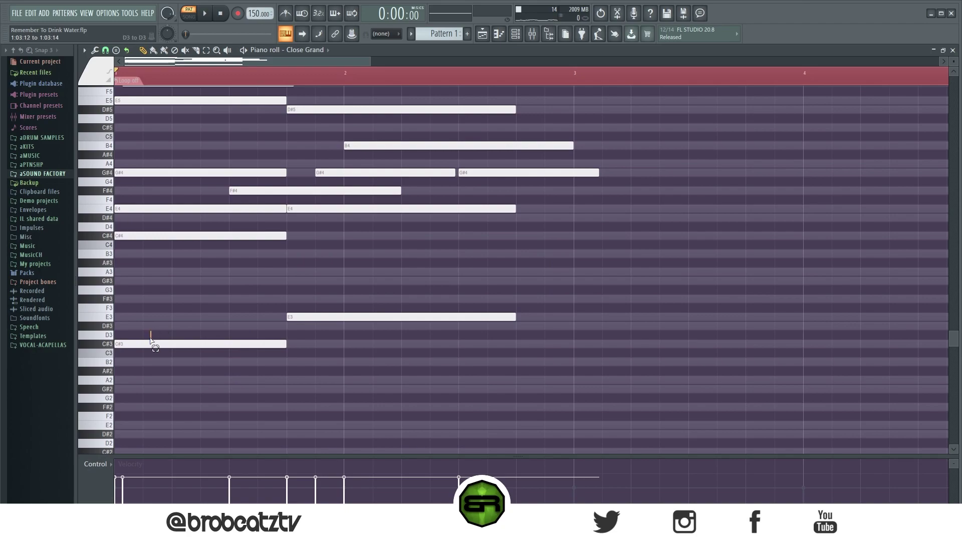
pyautogui.click(124, 345)
pyautogui.moveTo(137, 341); pyautogui.dragTo(134, 409)
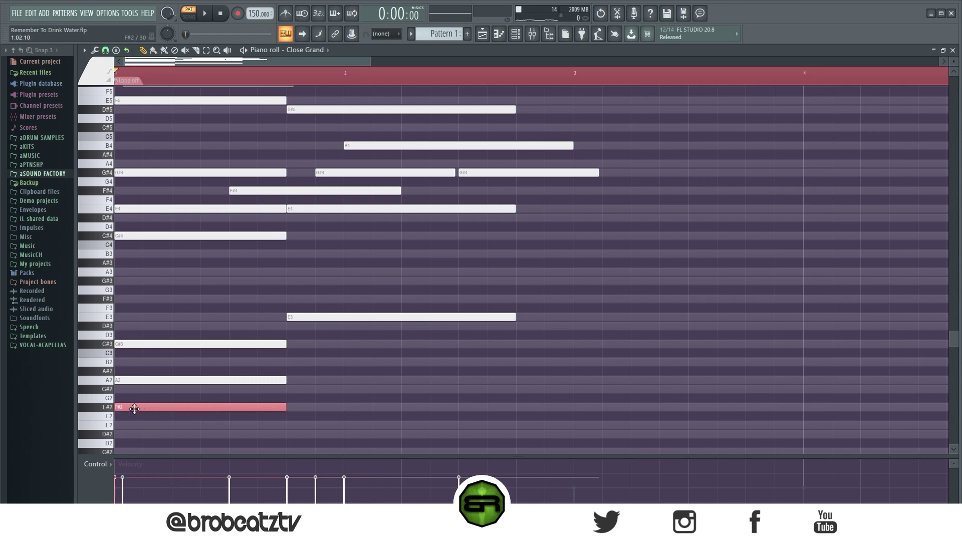
pyautogui.keyDown('ctrl'); pyautogui.click(372, 373); pyautogui.keyUp('ctrl')
pyautogui.rightClick(216, 406)
pyautogui.keyDown('ctrl'); pyautogui.click(143, 381); pyautogui.keyUp('ctrl')
pyautogui.moveTo(142, 382); pyautogui.dragTo(524, 386)
pyautogui.rightClick(185, 380)
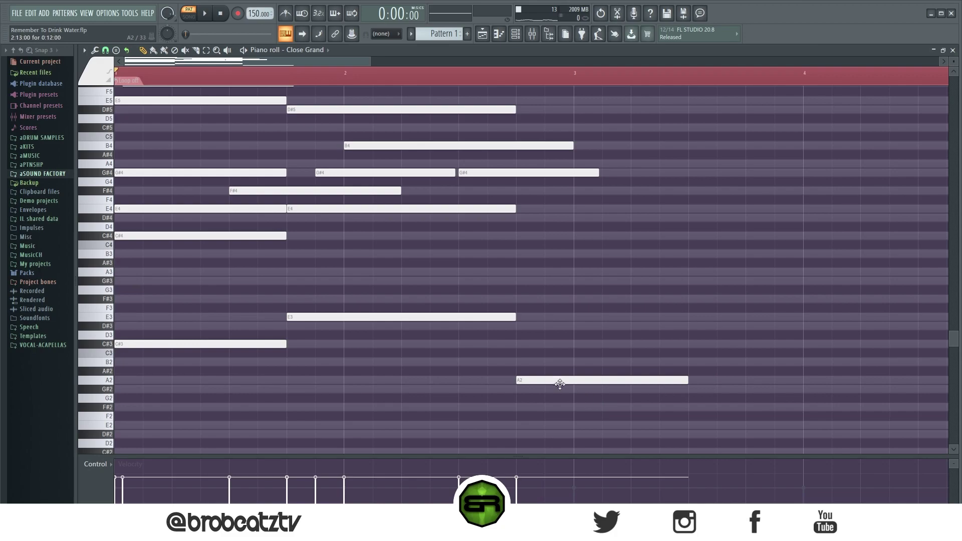
# Lengthen the third chord's A2 to the start of bar 5 and stack A3, C#4 and E4 of equal length above it
pyautogui.scroll(-1, 531, 100)
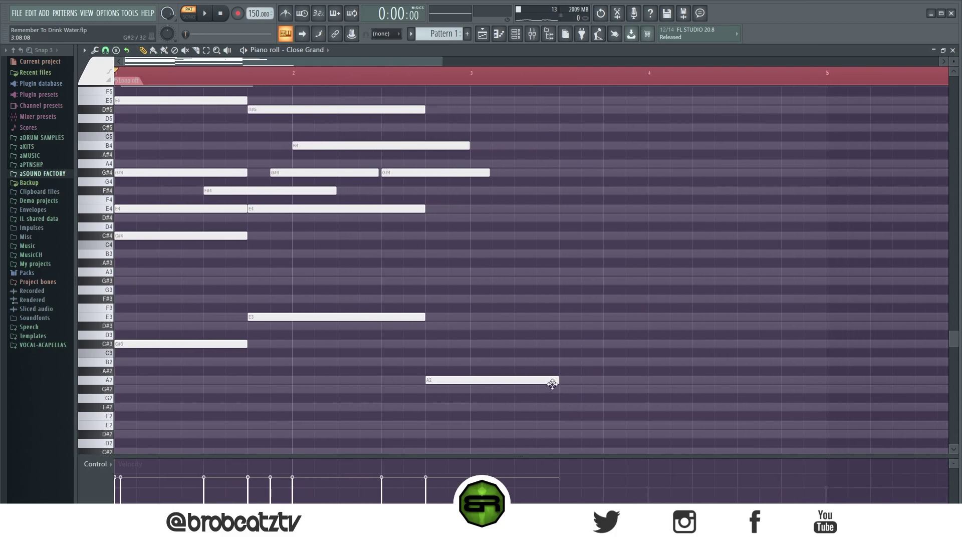
pyautogui.moveTo(557, 383); pyautogui.dragTo(793, 383)
pyautogui.click(452, 382)
pyautogui.moveTo(448, 376); pyautogui.dragTo(450, 272)
pyautogui.click(429, 238)
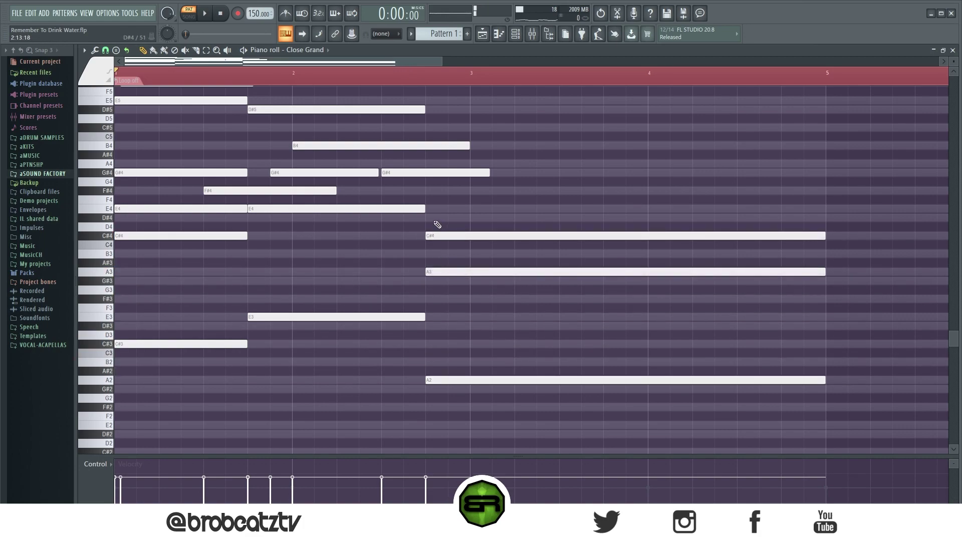
pyautogui.moveTo(435, 220); pyautogui.dragTo(430, 205)
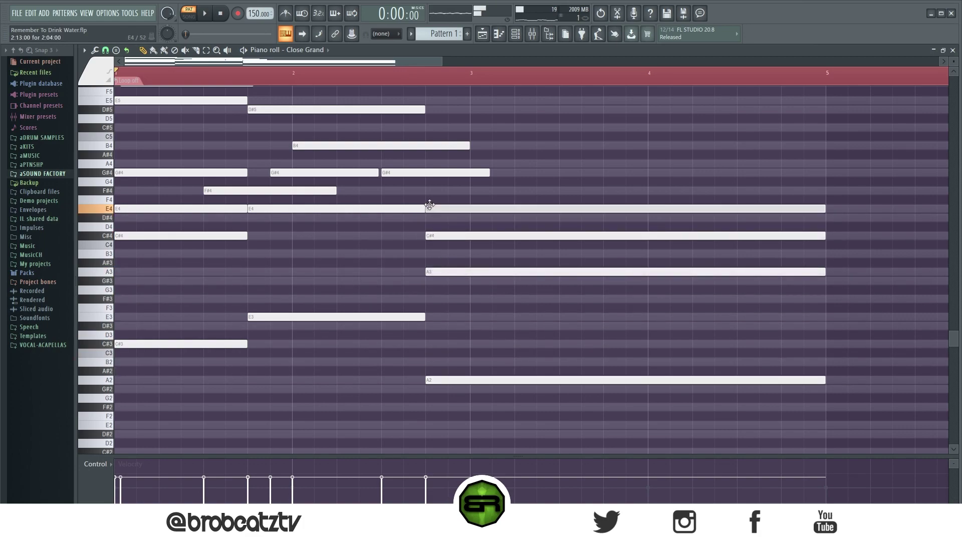
# Add a B4 to the third chord at 2:13:00, lasting 2:04:00, and play back the progression
pyautogui.keyDown('ctrl'); pyautogui.click(396, 176); pyautogui.keyUp('ctrl')
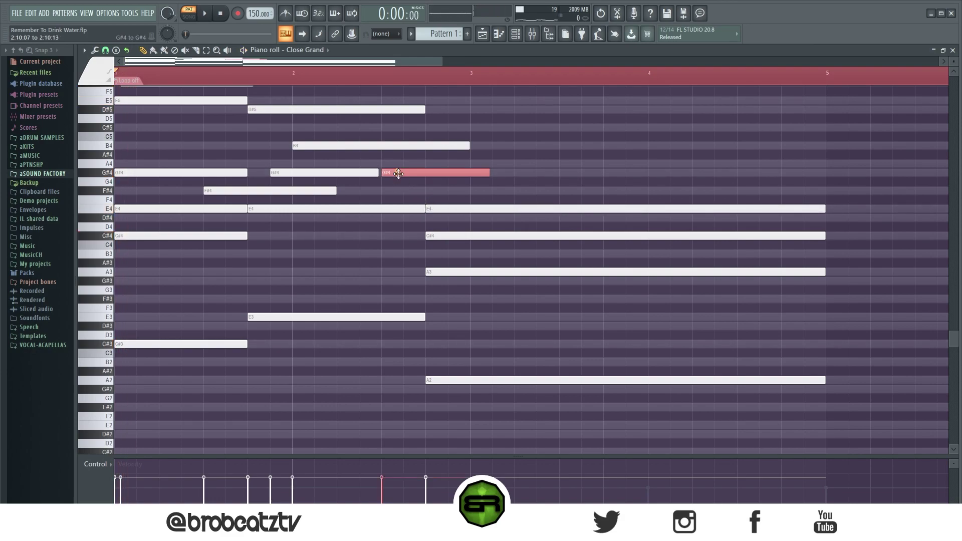
pyautogui.keyDown('ctrl'); pyautogui.click(455, 210); pyautogui.keyUp('ctrl')
pyautogui.keyDown('ctrl'); pyautogui.click(462, 237); pyautogui.keyUp('ctrl')
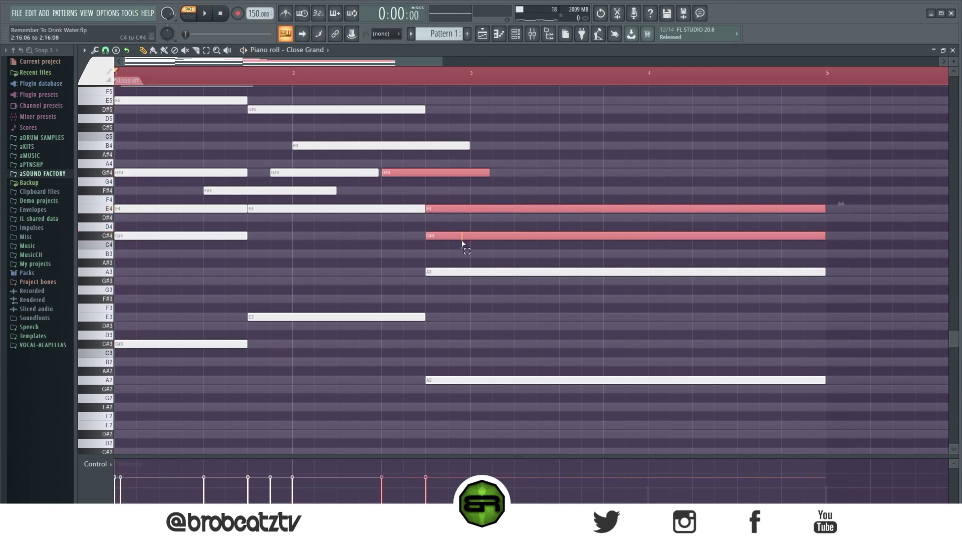
pyautogui.click(411, 186)
pyautogui.click(425, 174)
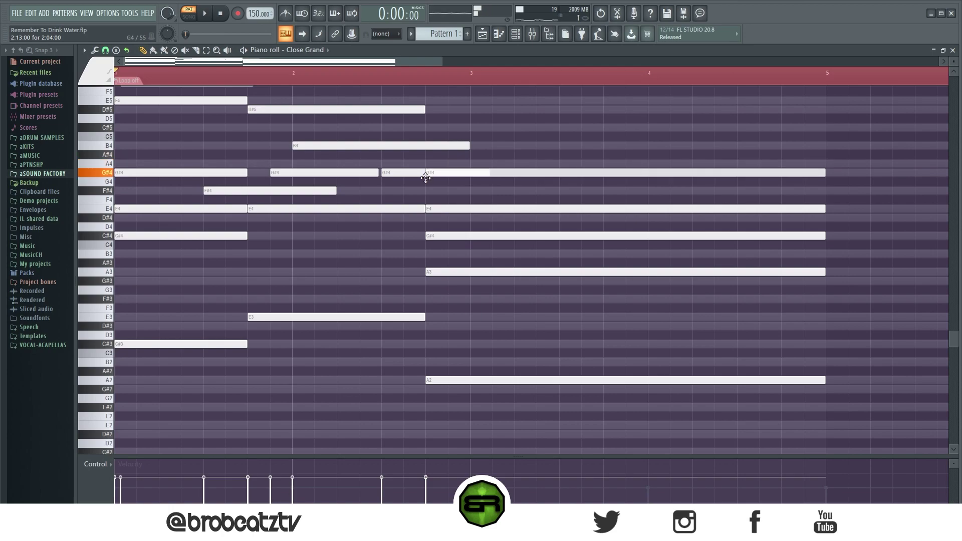
pyautogui.moveTo(426, 177); pyautogui.dragTo(434, 146)
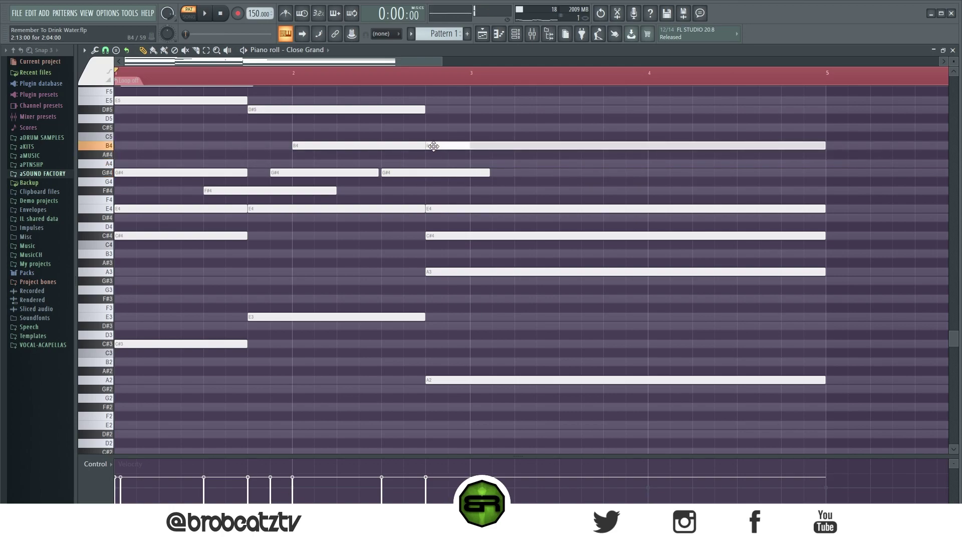
pyautogui.press('space')
pyautogui.moveTo(433, 146); pyautogui.dragTo(431, 143)
pyautogui.press('space')
# Trim the second chord's B4 to end before 2:13:00 and re-place the third chord's B4 with a length of 2:03:03
pyautogui.scroll(1, 473, 156)
pyautogui.rightClick(471, 164)
pyautogui.moveTo(462, 175); pyautogui.dragTo(415, 175)
pyautogui.click(439, 175)
pyautogui.press('space')
pyautogui.moveTo(543, 174); pyautogui.dragTo(815, 206)
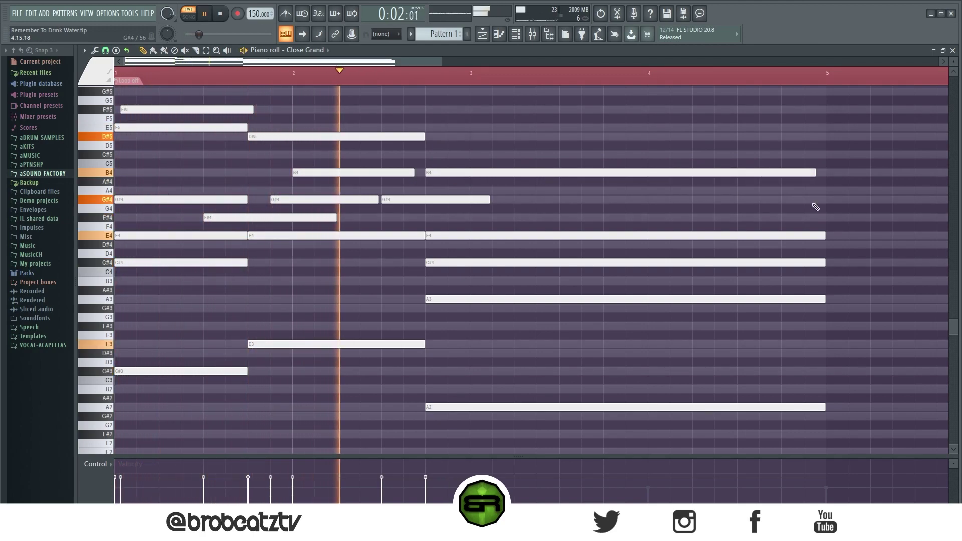
pyautogui.press('space')
# Try the third chord's top note at C#5 and compare it with B4 in playback
pyautogui.click(518, 169)
pyautogui.moveTo(519, 167); pyautogui.dragTo(522, 154)
pyautogui.press('space')
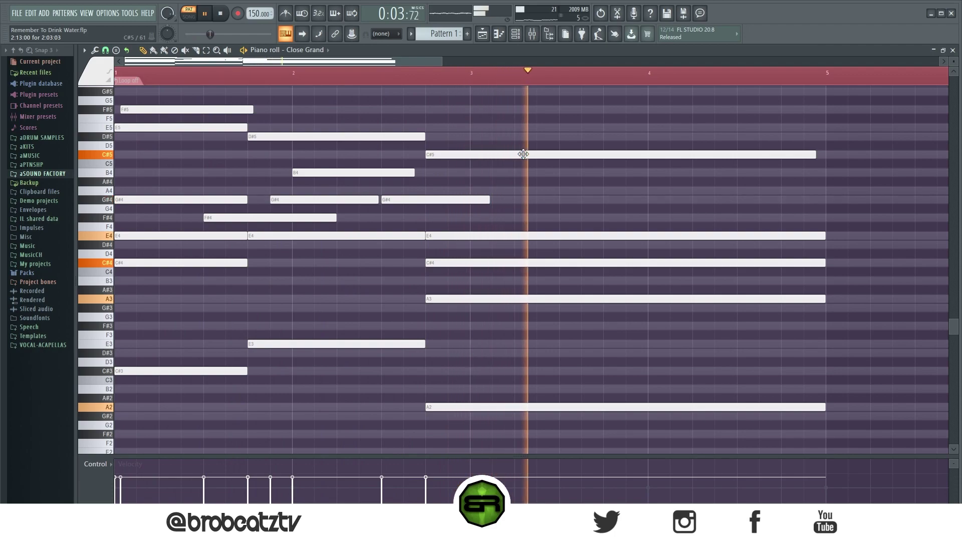
pyautogui.moveTo(523, 154); pyautogui.dragTo(522, 171)
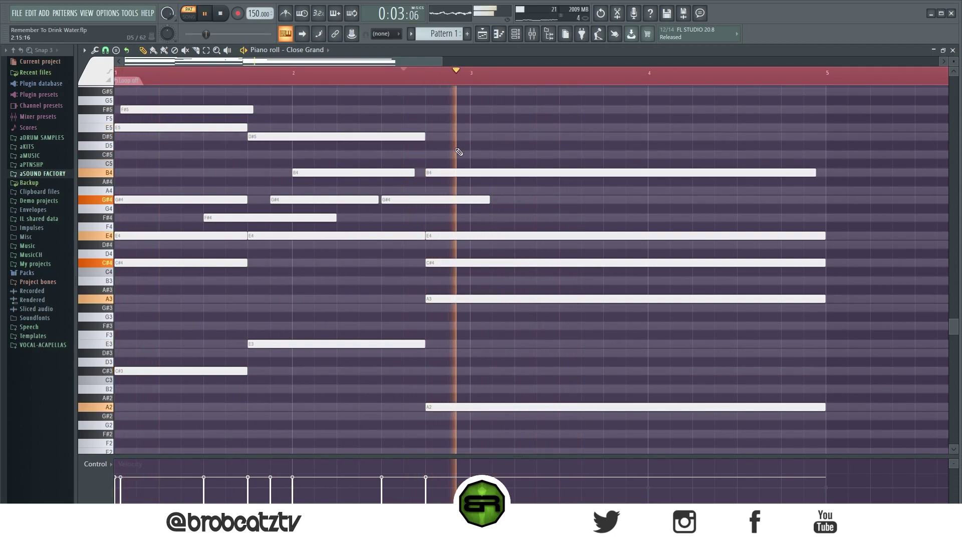
pyautogui.press('space')
# Raise the third chord's top note at 2:13:00 from B4 to C#5 and play it back
pyautogui.click(457, 171)
pyautogui.moveTo(460, 172); pyautogui.dragTo(455, 153)
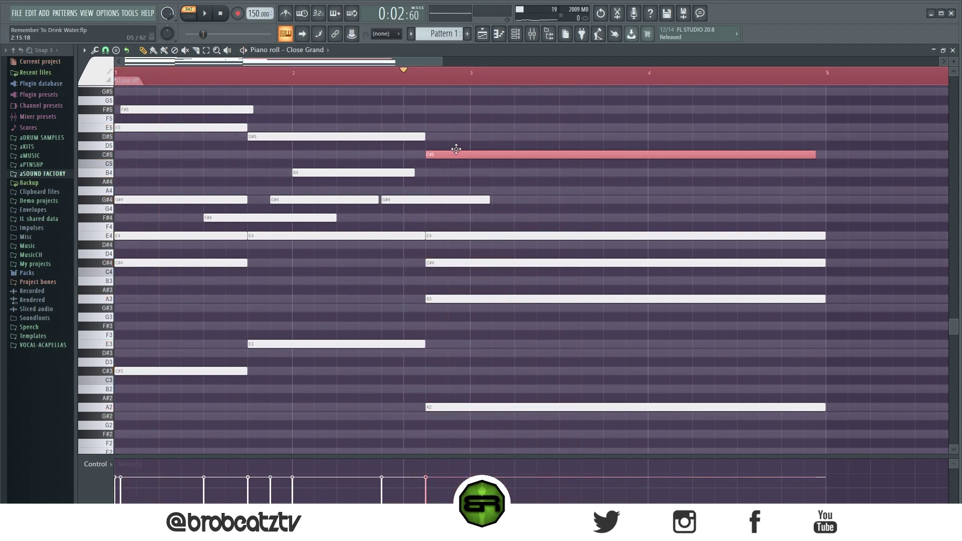
pyautogui.press('space')
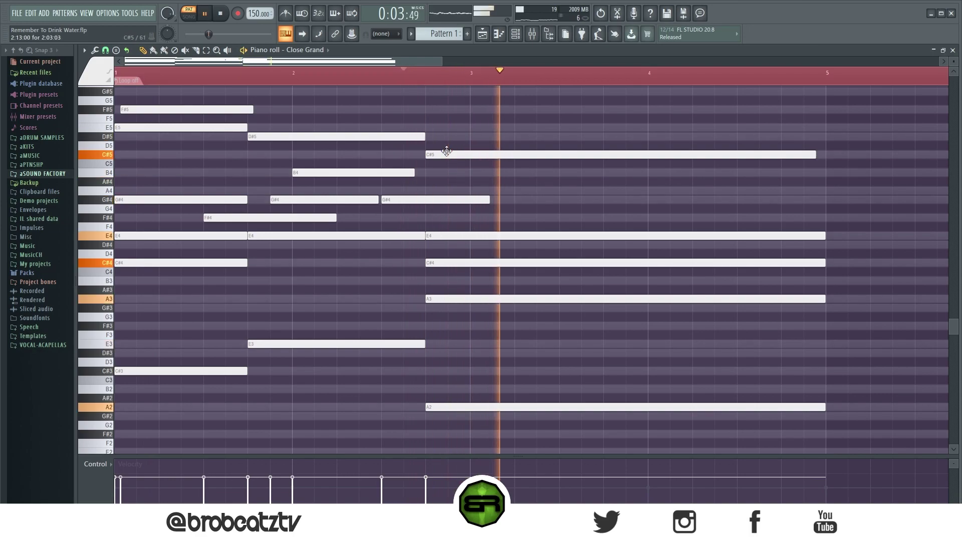
pyautogui.press('space')
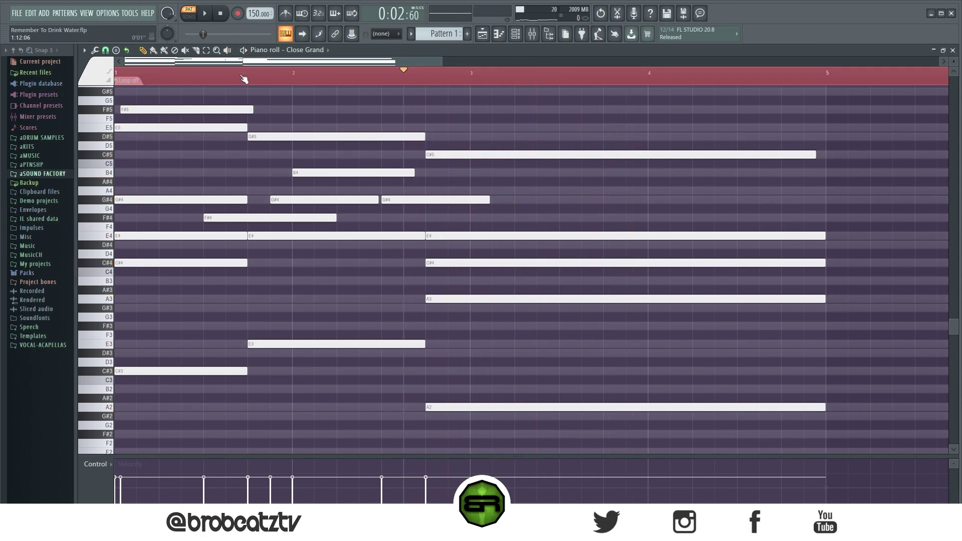
# Select every note of the four-bar progression and duplicate it to start at bar 5
pyautogui.scroll(-3, 244, 79)
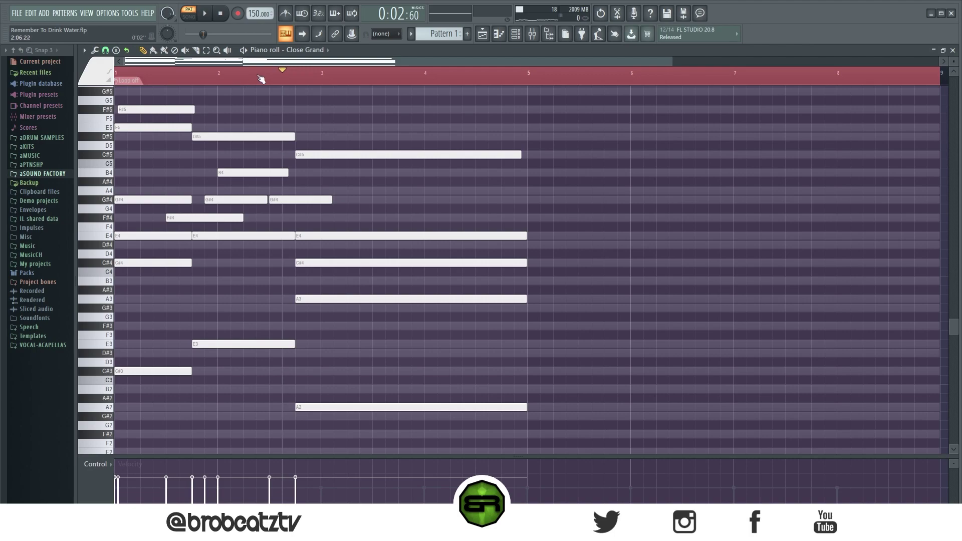
pyautogui.scroll(3, 466, 101)
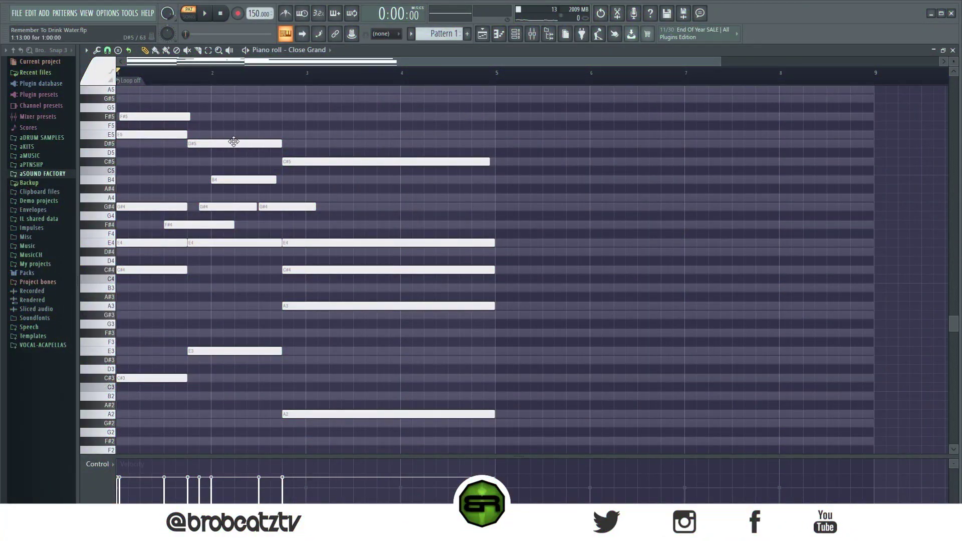
pyautogui.moveTo(135, 102); pyautogui.dragTo(495, 422)
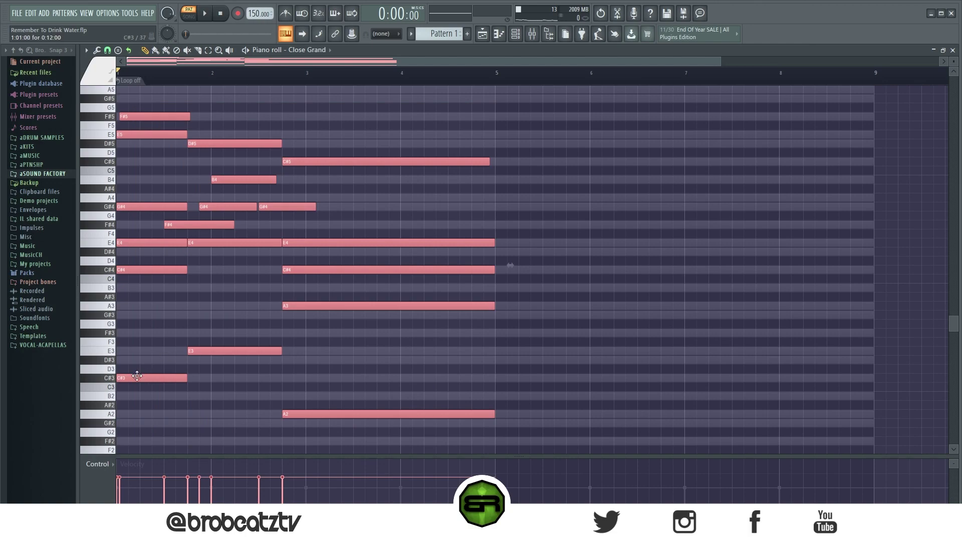
pyautogui.hotkey('ctrl', 'b')
# Delete the F#5 from the repeated first chord in bar 5
pyautogui.moveTo(340, 63); pyautogui.dragTo(482, 64)
pyautogui.scroll(2, 465, 74)
pyautogui.click(462, 106)
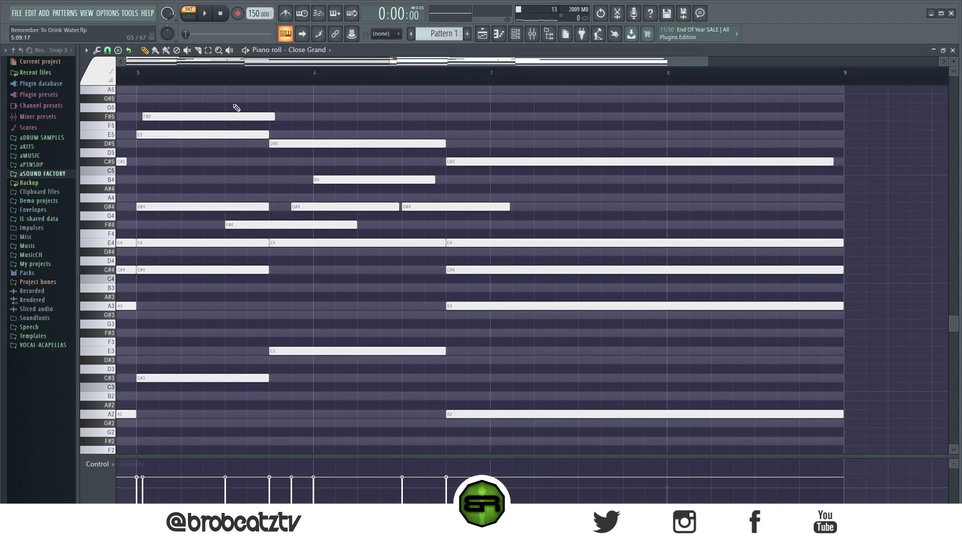
pyautogui.rightClick(210, 116)
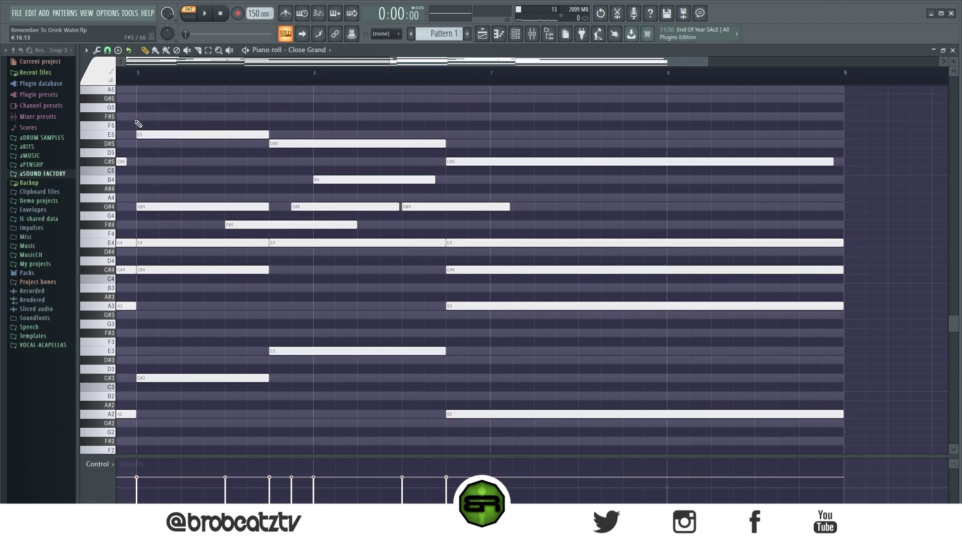
# Color the repeated second chord's notes red, including the leading F#4 and both G#4 notes
pyautogui.moveTo(284, 111); pyautogui.dragTo(443, 373)
pyautogui.click(113, 73)
pyautogui.click(114, 96)
pyautogui.keyDown('ctrl'); pyautogui.click(311, 117); pyautogui.keyUp('ctrl')
pyautogui.moveTo(308, 135); pyautogui.dragTo(430, 397)
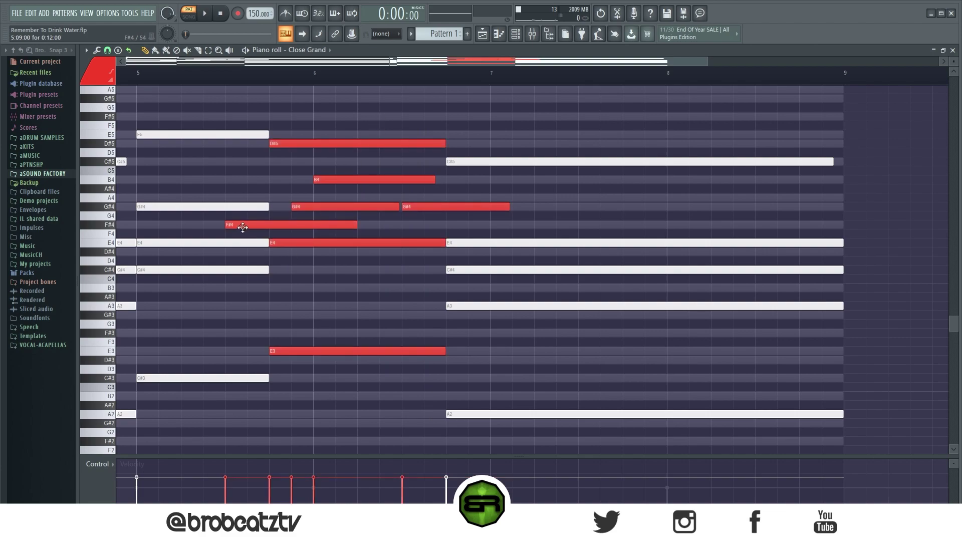
pyautogui.click(339, 180)
pyautogui.click(428, 206)
pyautogui.click(358, 207)
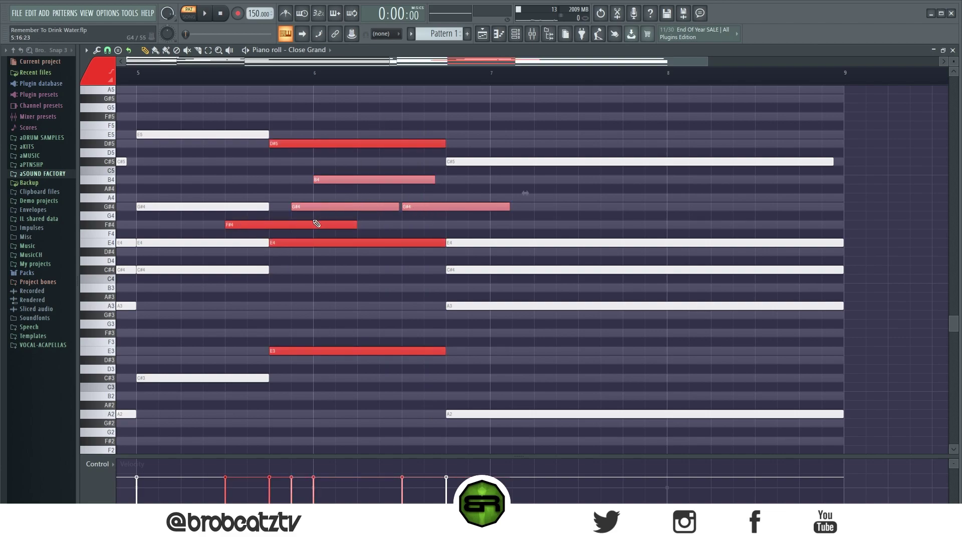
pyautogui.click(302, 224)
# Try a run of five short melody notes above the repeated second chord, starting with B5 at 5:13:00
pyautogui.scroll(2, 315, 143)
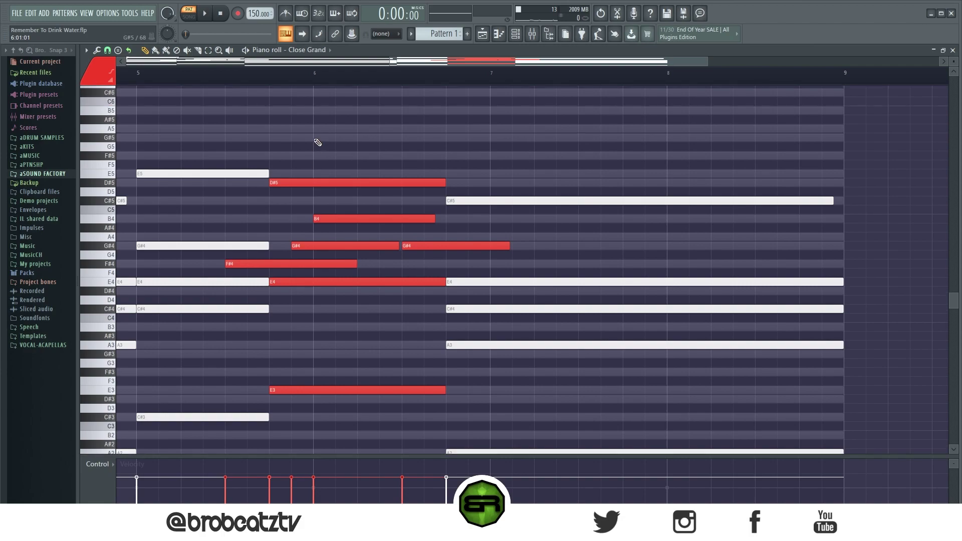
pyautogui.click(283, 126)
pyautogui.click(324, 108)
pyautogui.click(368, 117)
pyautogui.click(413, 134)
pyautogui.click(452, 144)
pyautogui.rightClick(450, 144)
pyautogui.rightClick(423, 134)
pyautogui.rightClick(379, 116)
pyautogui.rightClick(334, 107)
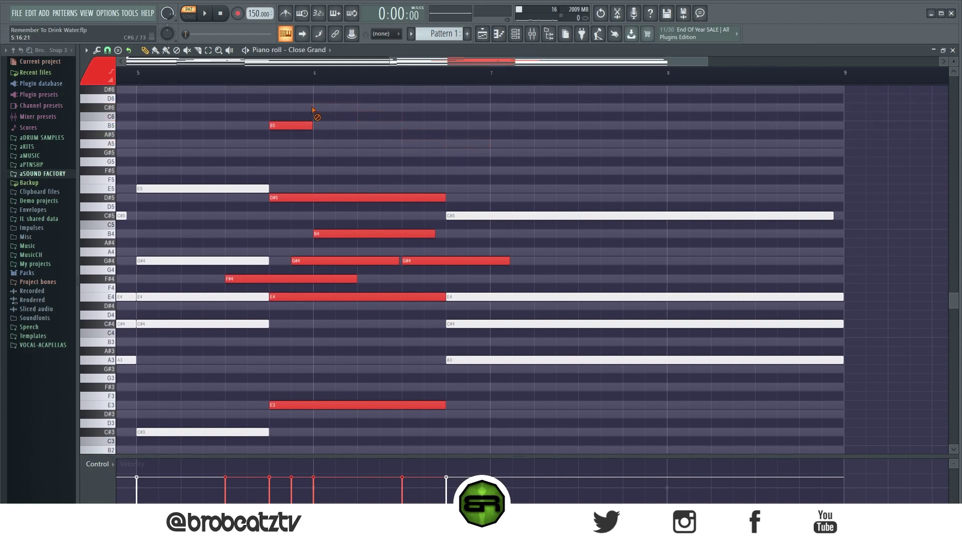
pyautogui.rightClick(290, 125)
# Move the repeated F#4 to 6:05:00 and the first red G#4 to 5:13:00, shortening that G#4 to 0:04:01
pyautogui.scroll(-1, 333, 150)
pyautogui.moveTo(269, 253); pyautogui.dragTo(401, 254)
pyautogui.click(305, 235)
pyautogui.moveTo(305, 235); pyautogui.dragTo(282, 235)
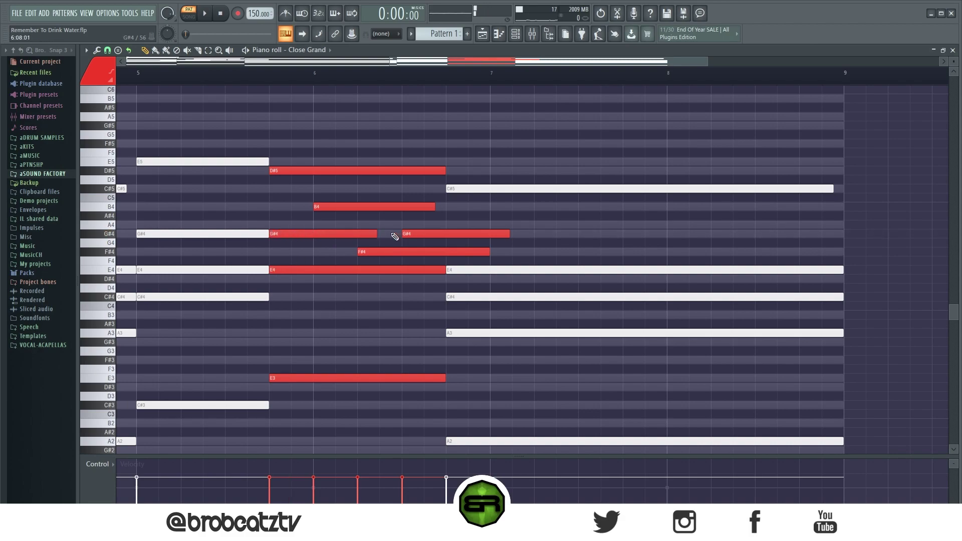
pyautogui.moveTo(374, 233); pyautogui.dragTo(311, 236)
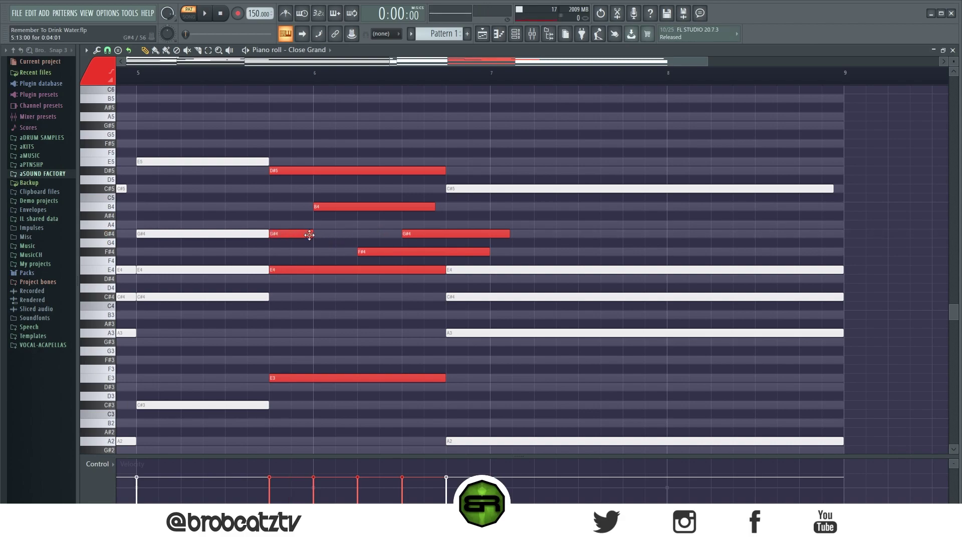
# Move the red B4 to 5:13:17 and the second red G#4 to about 6:01:04, and add a B4 copy at 6:09:00
pyautogui.moveTo(332, 208); pyautogui.dragTo(301, 207)
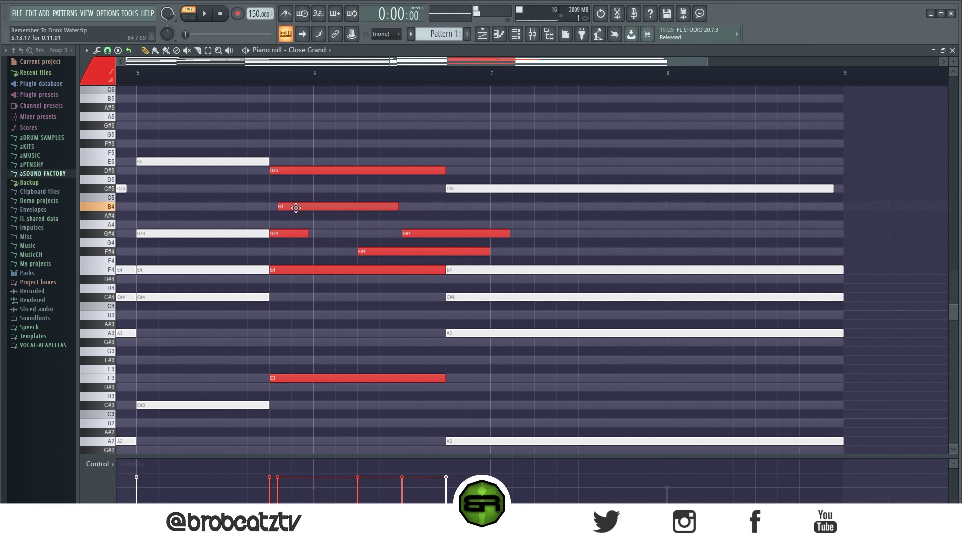
pyautogui.moveTo(434, 235); pyautogui.dragTo(352, 235)
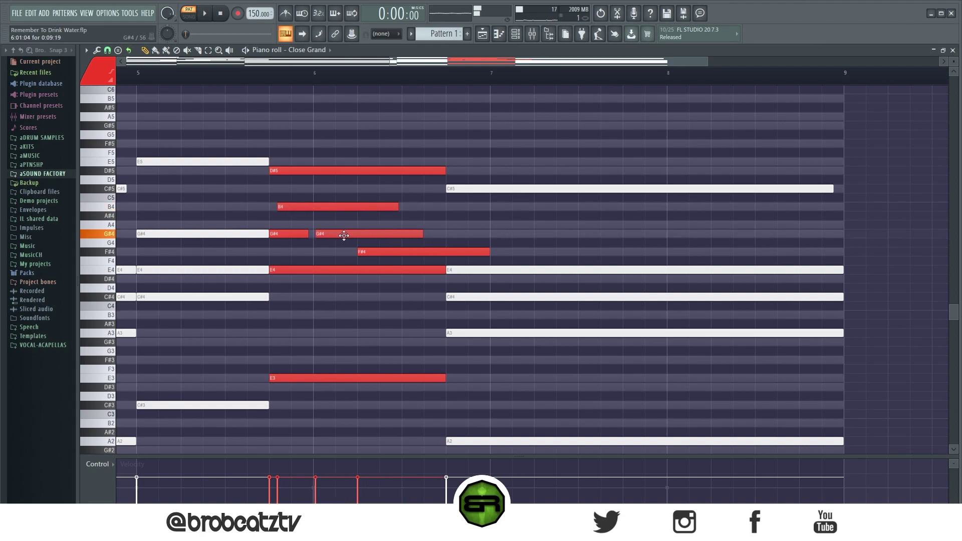
pyautogui.moveTo(302, 209); pyautogui.dragTo(420, 218)
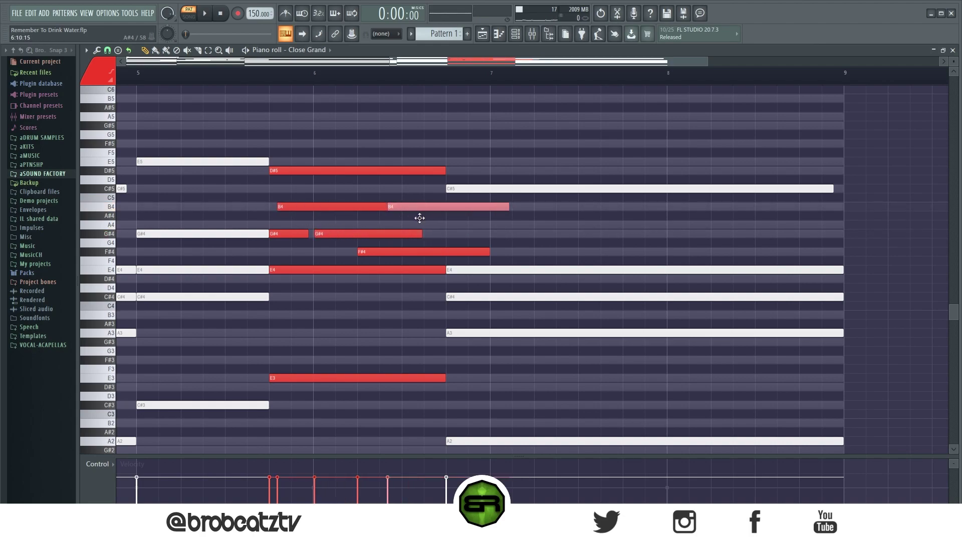
pyautogui.keyDown('ctrl'); pyautogui.moveTo(462, 176); pyautogui.dragTo(387, 237); pyautogui.keyUp('ctrl')
pyautogui.keyDown('ctrl'); pyautogui.click(463, 201); pyautogui.keyUp('ctrl')
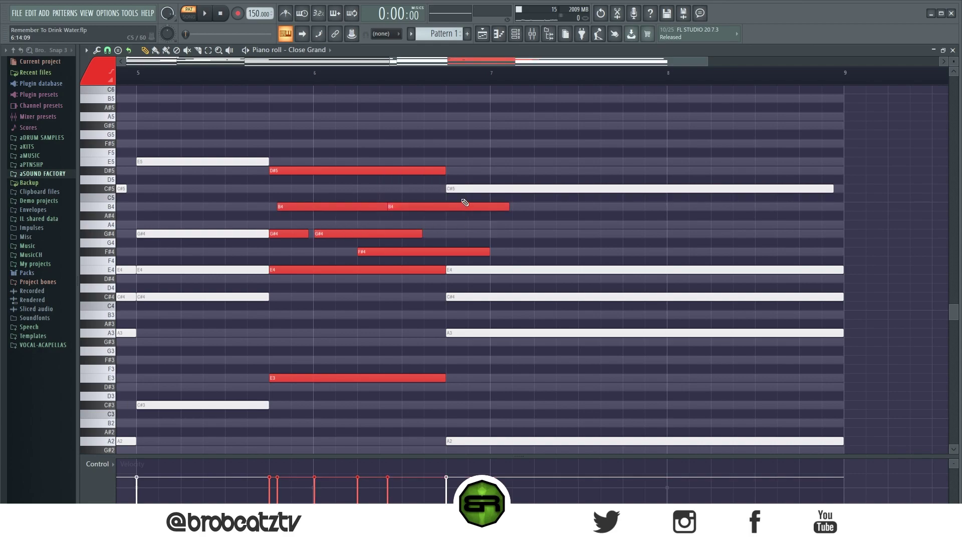
pyautogui.moveTo(413, 208); pyautogui.dragTo(440, 221)
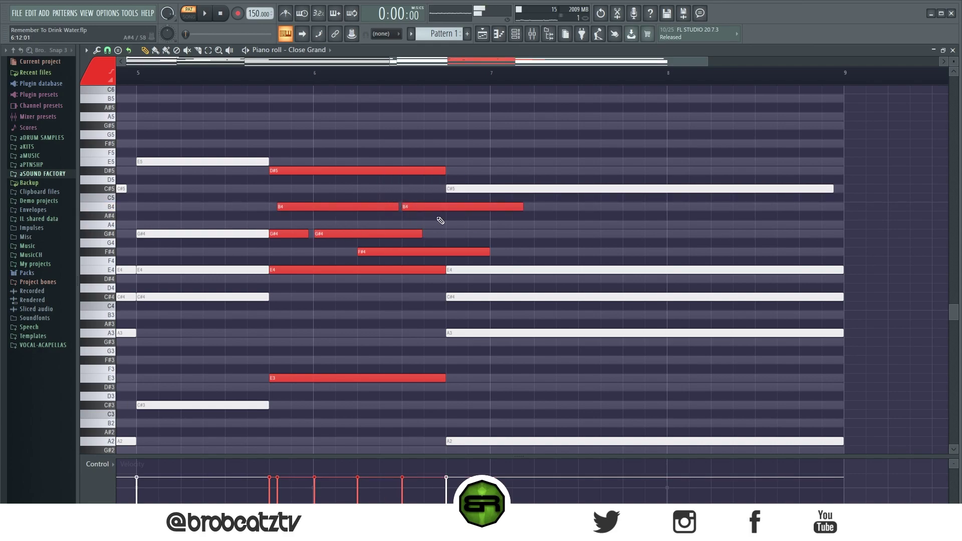
# Try the first red B4 at 5:14:00 and play back the phrase from bar 5
pyautogui.press('space')
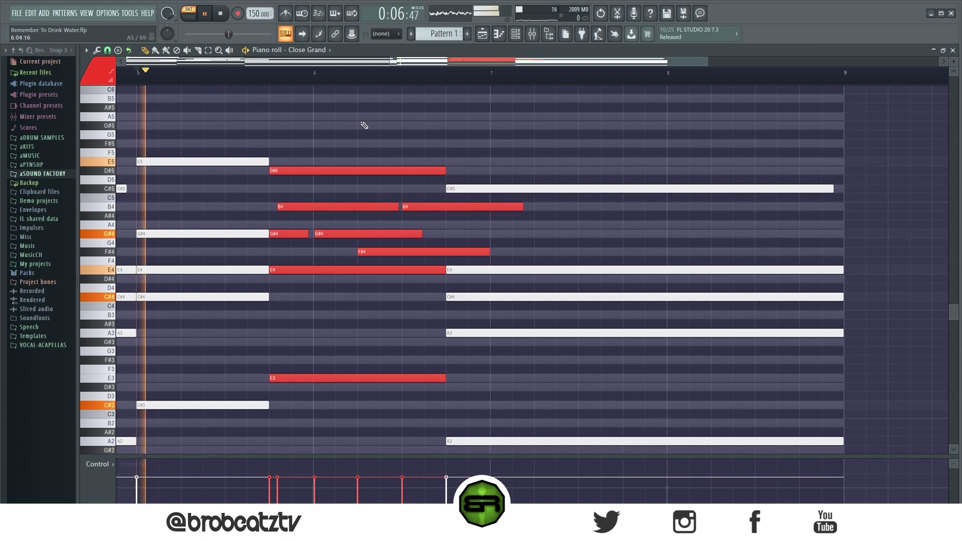
pyautogui.press('space')
pyautogui.moveTo(287, 206); pyautogui.dragTo(291, 206)
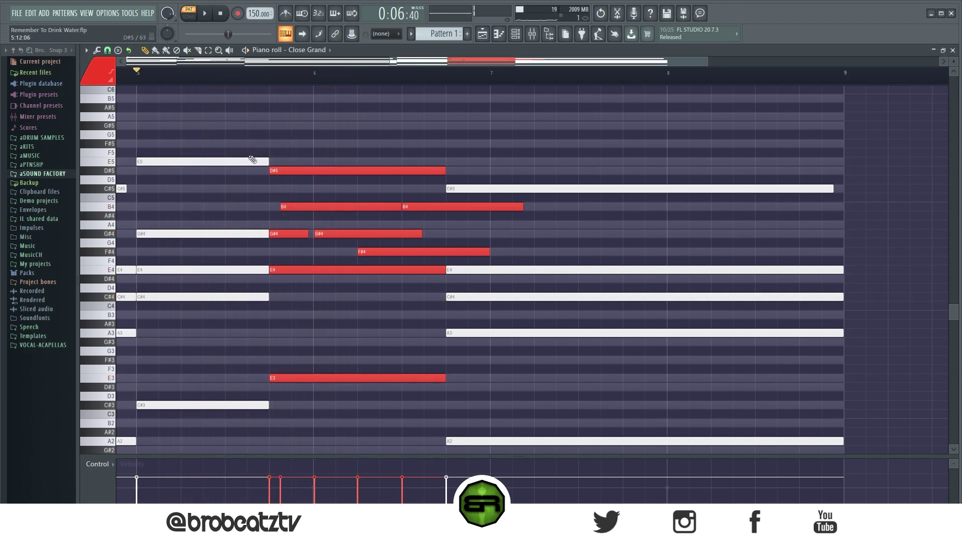
pyautogui.press('space')
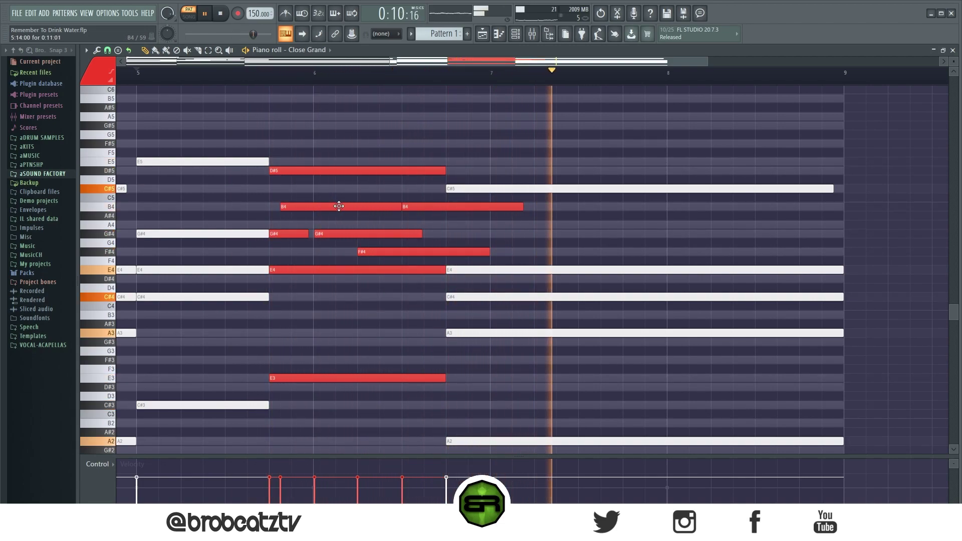
pyautogui.press('space')
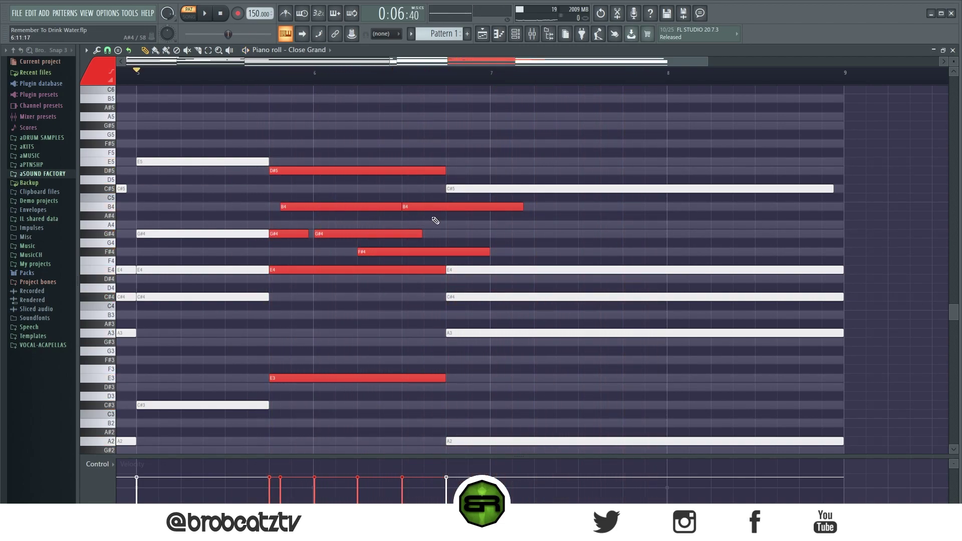
# Recolor all red notes of the repeated second chord with the default white note color
pyautogui.moveTo(475, 176); pyautogui.dragTo(444, 223)
pyautogui.moveTo(297, 149); pyautogui.dragTo(420, 401)
pyautogui.click(101, 73)
pyautogui.click(97, 87)
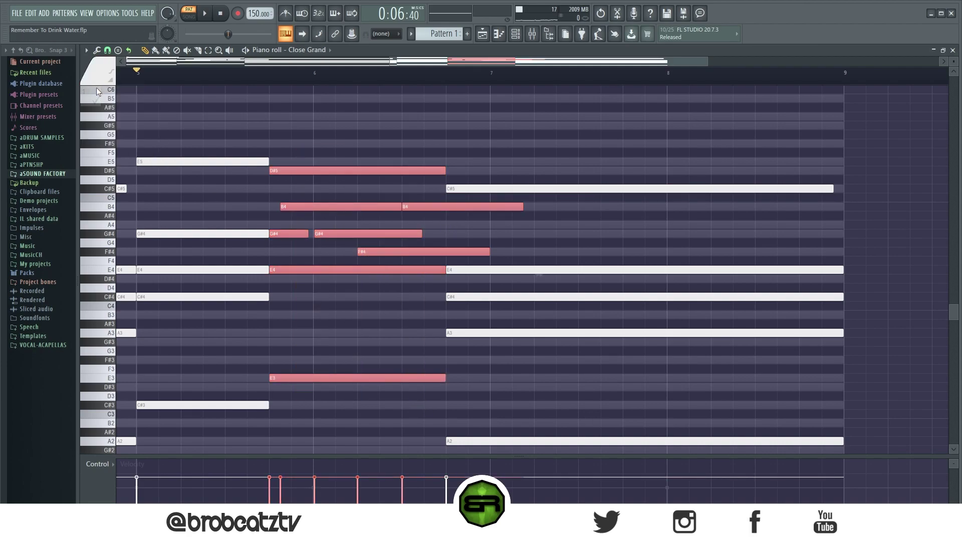
pyautogui.hotkey('ctrl', 'd')
pyautogui.rightClick(398, 122)
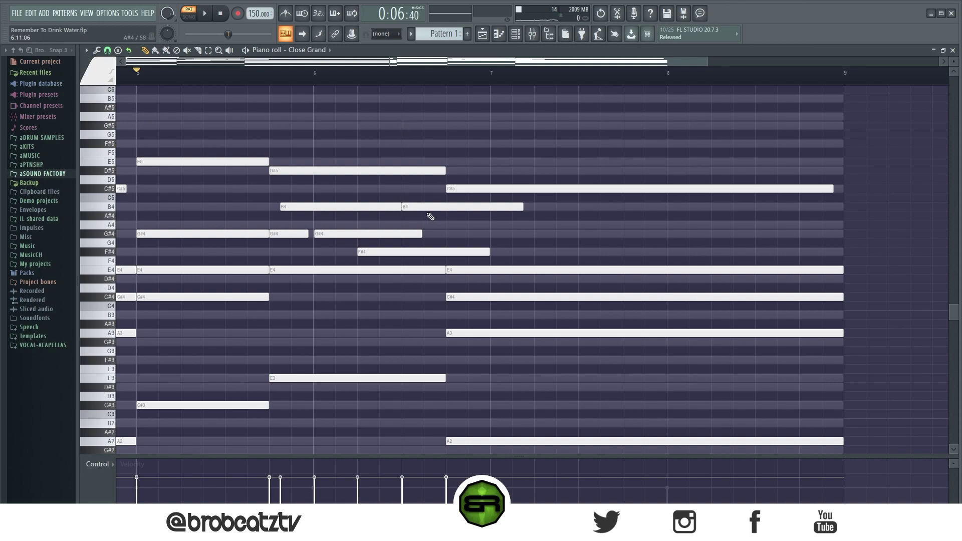
# Try the second B4 at C#5 and the long top C#5 at B4, and move the first B4 to 5:13:16
pyautogui.moveTo(433, 209); pyautogui.dragTo(477, 207)
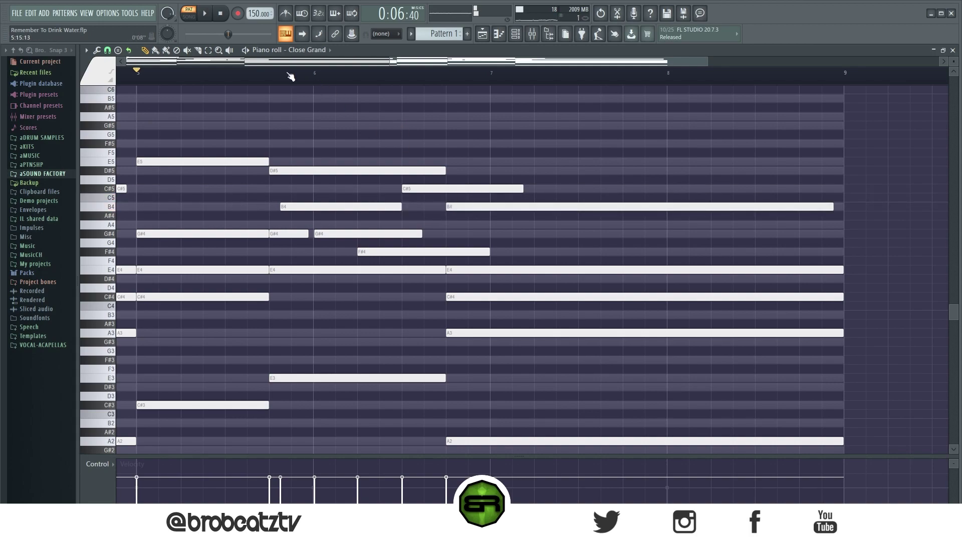
pyautogui.press('space')
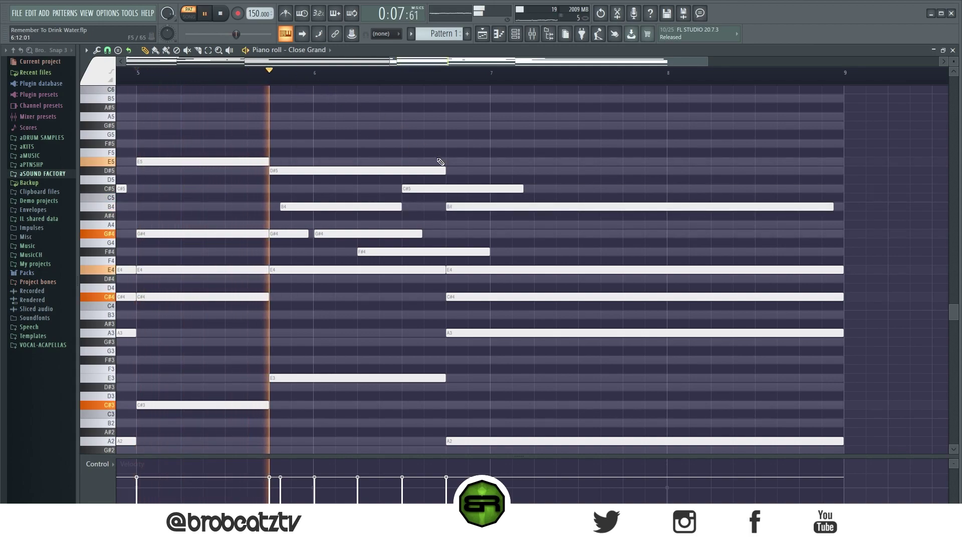
pyautogui.moveTo(318, 207); pyautogui.dragTo(315, 207)
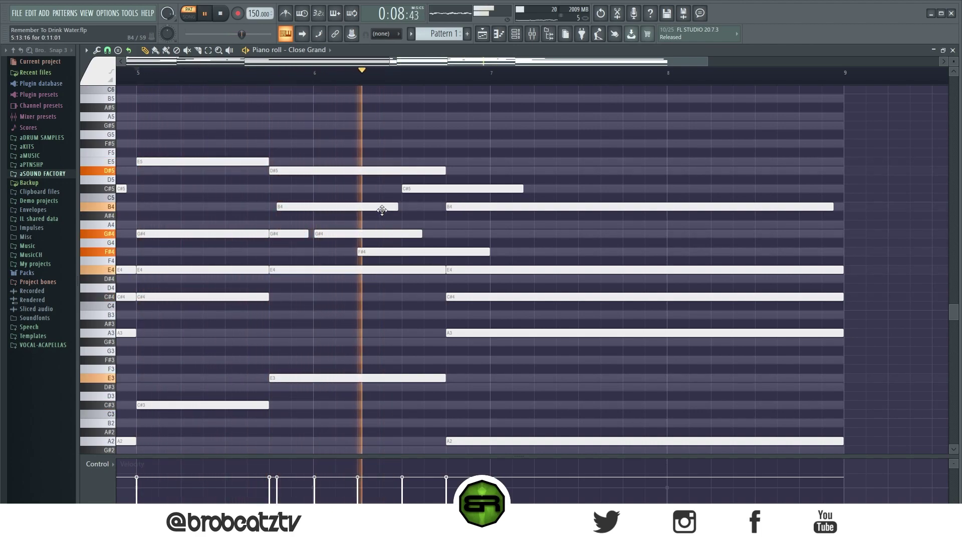
pyautogui.press('space')
# Lower the last chord's long top note to G#4, return the raised note to B4, and play back the phrase
pyautogui.moveTo(475, 186); pyautogui.dragTo(477, 233)
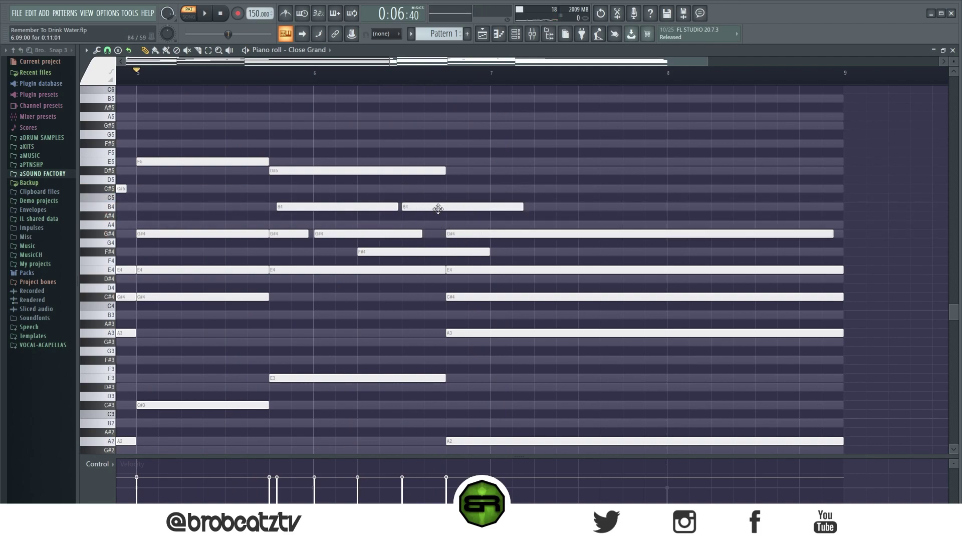
pyautogui.moveTo(488, 234)
pyautogui.mouseDown()
pyautogui.moveTo(487, 225)
pyautogui.moveTo(478, 236)
pyautogui.mouseUp()
pyautogui.moveTo(315, 185); pyautogui.dragTo(423, 274)
pyautogui.keyDown('ctrl'); pyautogui.click(540, 169); pyautogui.keyUp('ctrl')
pyautogui.press('space')
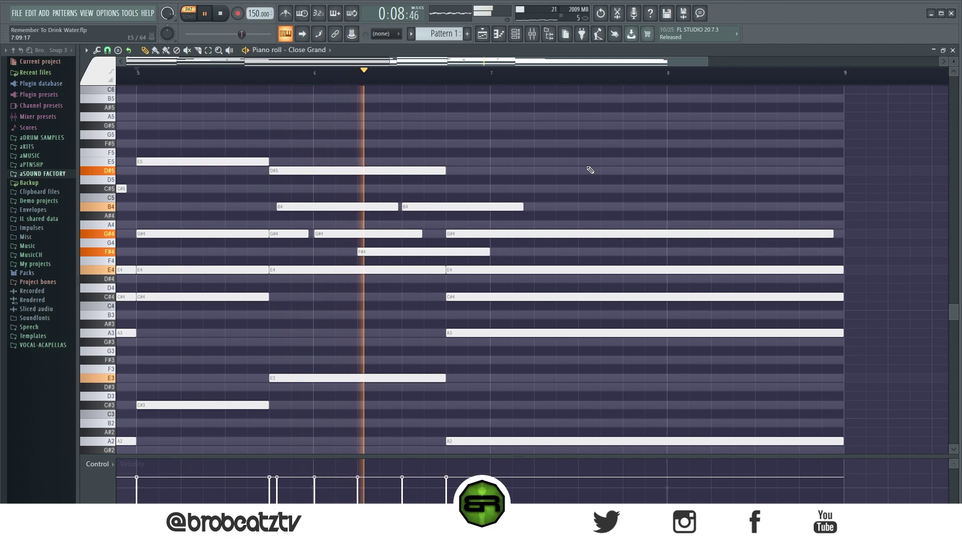
pyautogui.press('space')
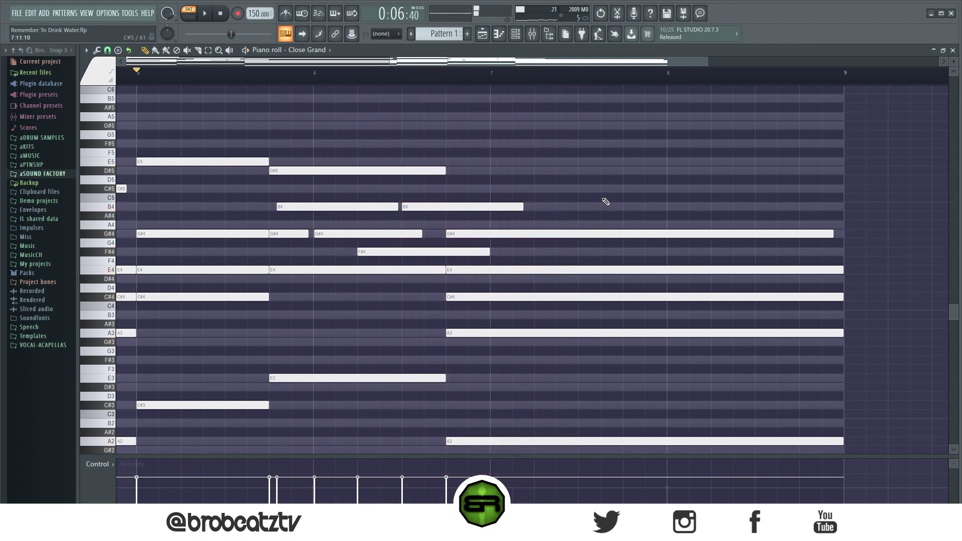
# Add a quieter C#5 copy of the last chord's long G#4 and play back the phrase
pyautogui.moveTo(545, 233); pyautogui.dragTo(500, 186)
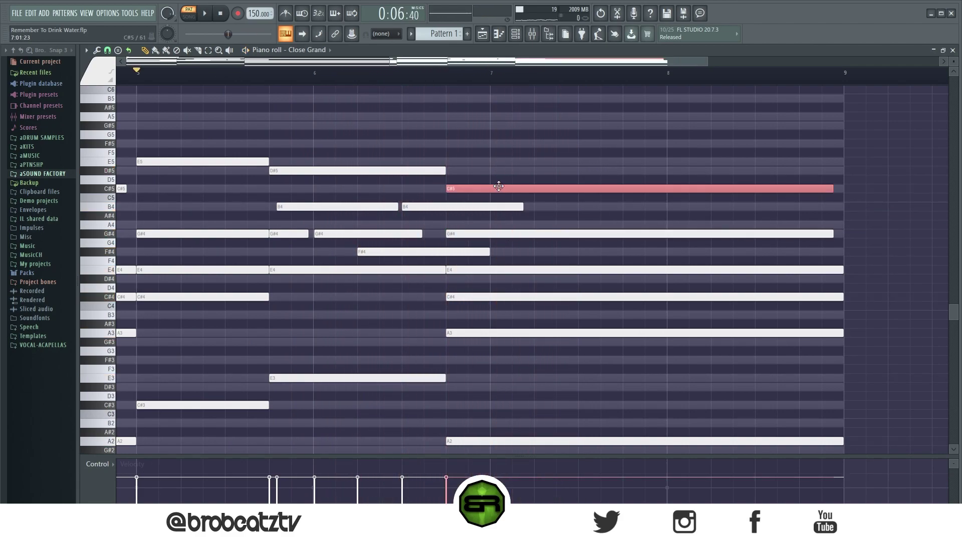
pyautogui.press('space')
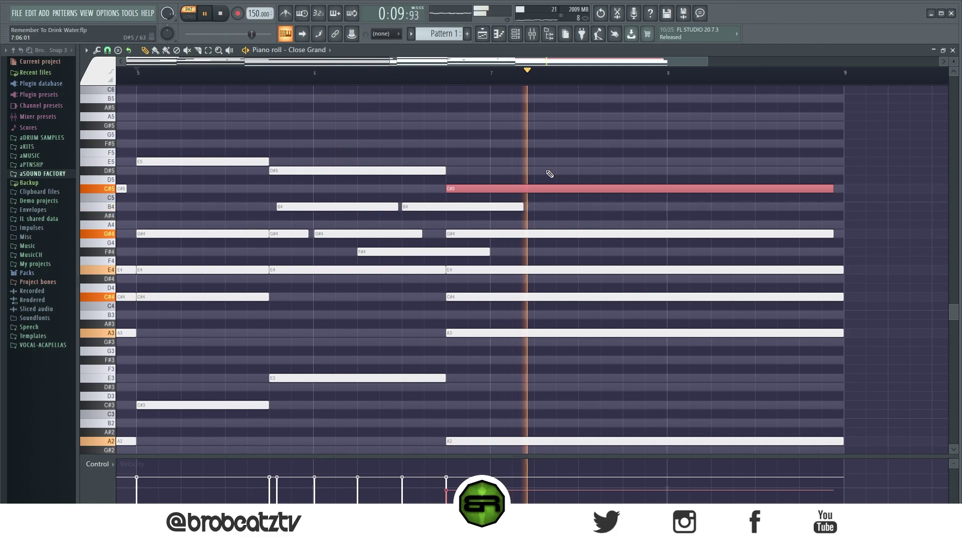
pyautogui.press('space')
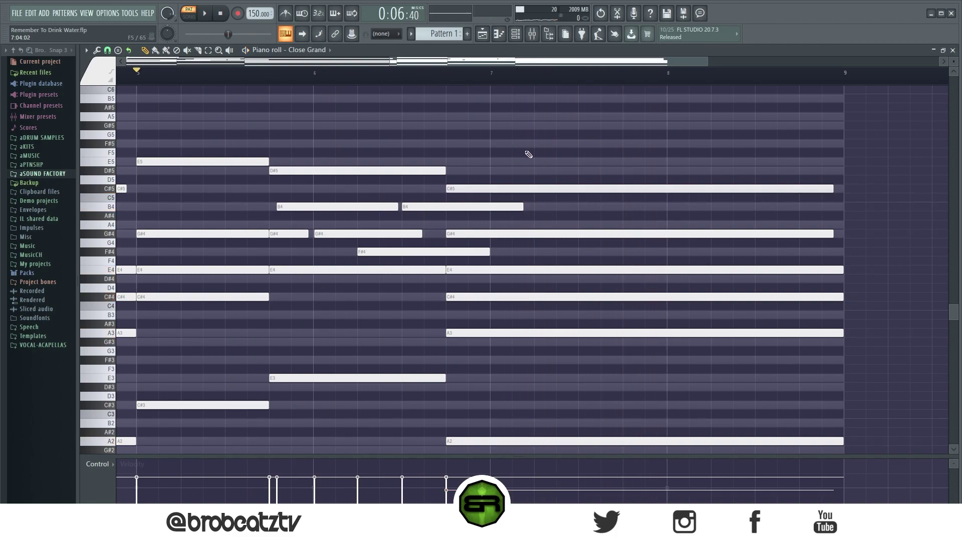
pyautogui.scroll(-2, 446, 82)
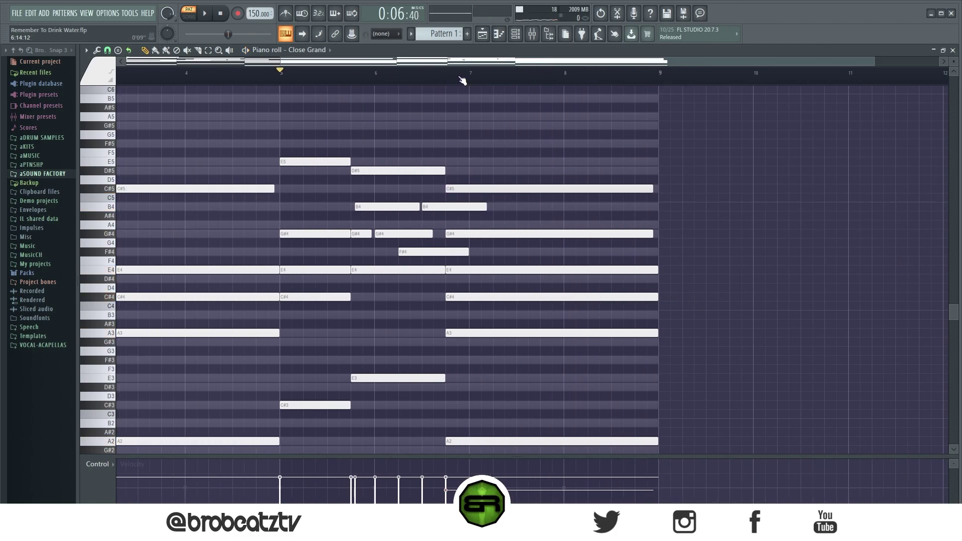
pyautogui.scroll(3, 555, 122)
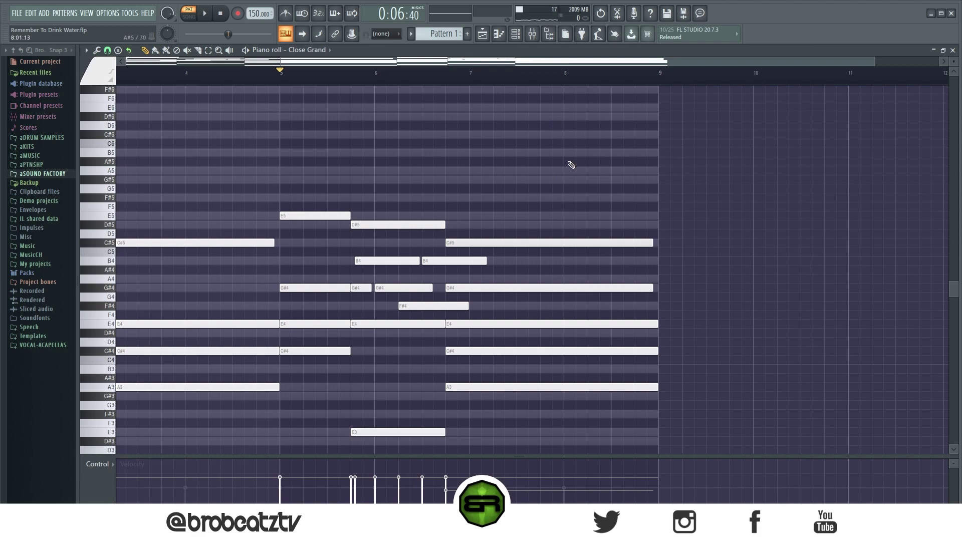
pyautogui.scroll(-1, 571, 167)
pyautogui.scroll(-1, 584, 146)
pyautogui.scroll(-1, 641, 170)
pyautogui.moveTo(322, 329); pyautogui.dragTo(536, 414)
pyautogui.keyDown('ctrl'); pyautogui.click(545, 382); pyautogui.keyUp('ctrl')
pyautogui.moveTo(391, 321); pyautogui.dragTo(390, 352)
# Add an E6 melody note at the start of bar 8 and shorten it to 0:07:01
pyautogui.scroll(4, 508, 310)
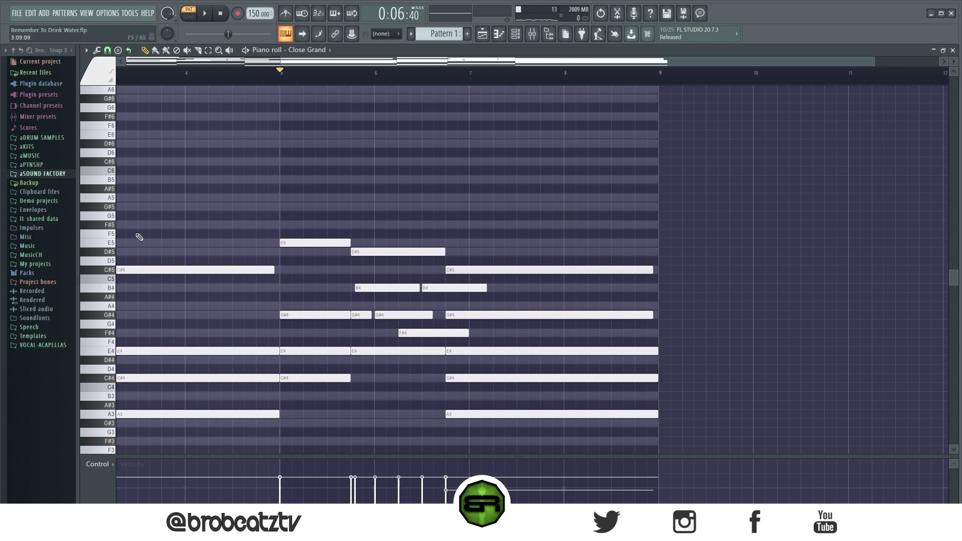
pyautogui.click(566, 244)
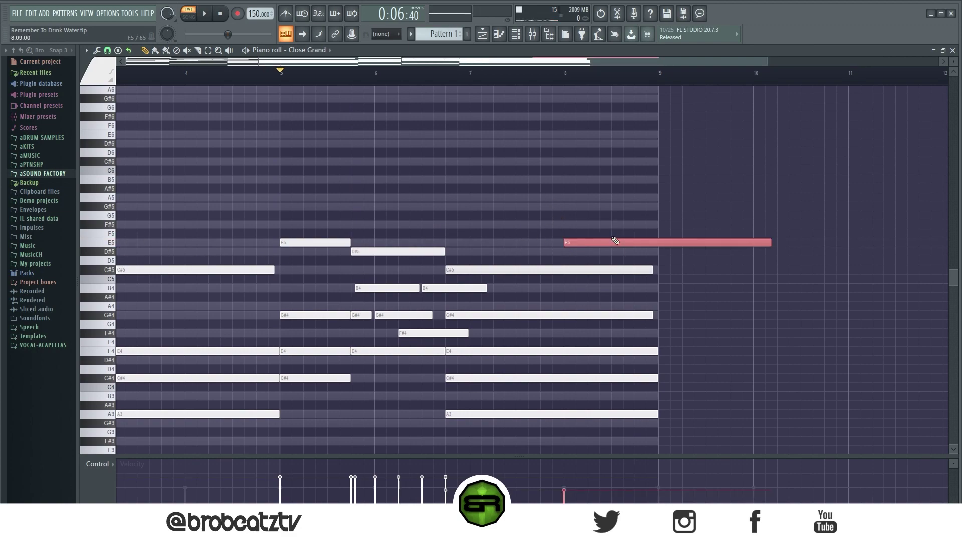
pyautogui.hotkey('ctrl', 'Up')
pyautogui.hotkey('ctrl', 'd')
pyautogui.moveTo(770, 136); pyautogui.dragTo(605, 136)
# Add a very short D#6 at the start of bar 8, move the E6 to 8:01:15 and shorten it to about 0:03:09
pyautogui.scroll(2, 605, 69)
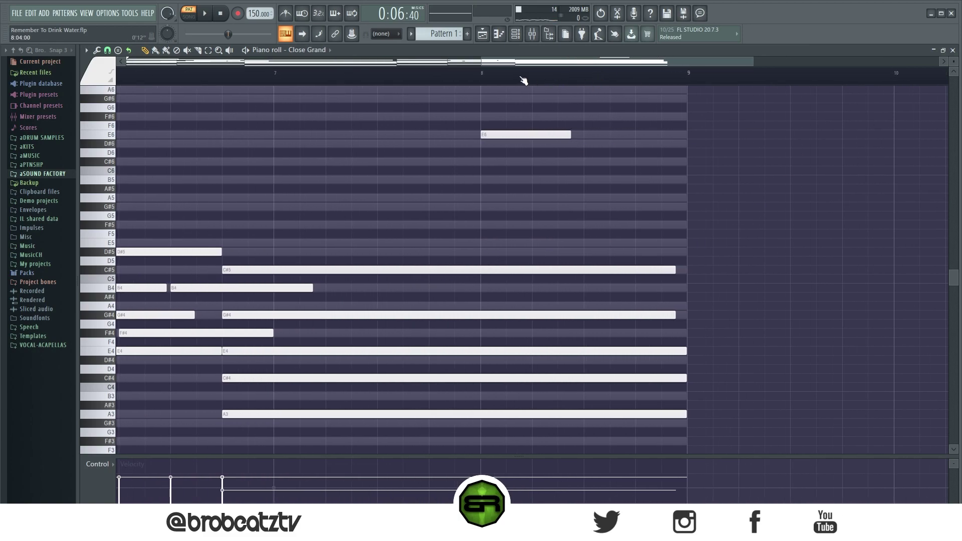
pyautogui.click(482, 143)
pyautogui.moveTo(569, 144); pyautogui.dragTo(498, 136)
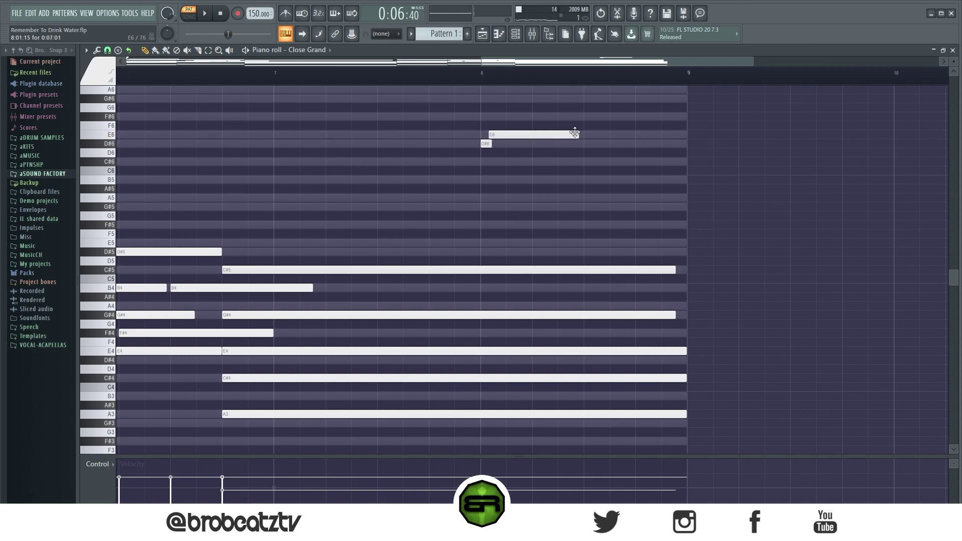
pyautogui.moveTo(576, 135); pyautogui.dragTo(530, 136)
# Continue the bar 8 melody with D#6 at 8:05:00, B5 at 8:09:00, C#6 at 8:11:00 and G#5 at 8:13:00
pyautogui.click(536, 143)
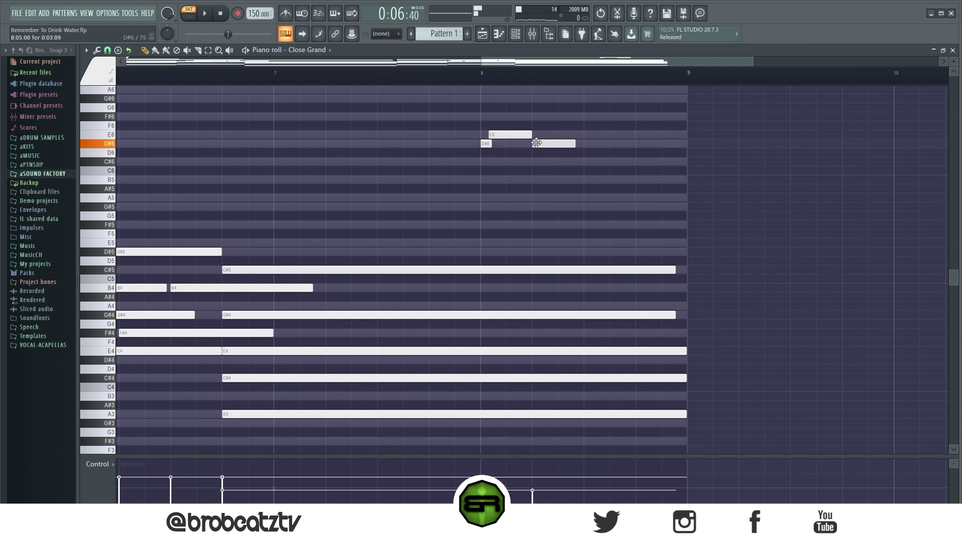
pyautogui.click(587, 179)
pyautogui.click(615, 161)
pyautogui.click(637, 198)
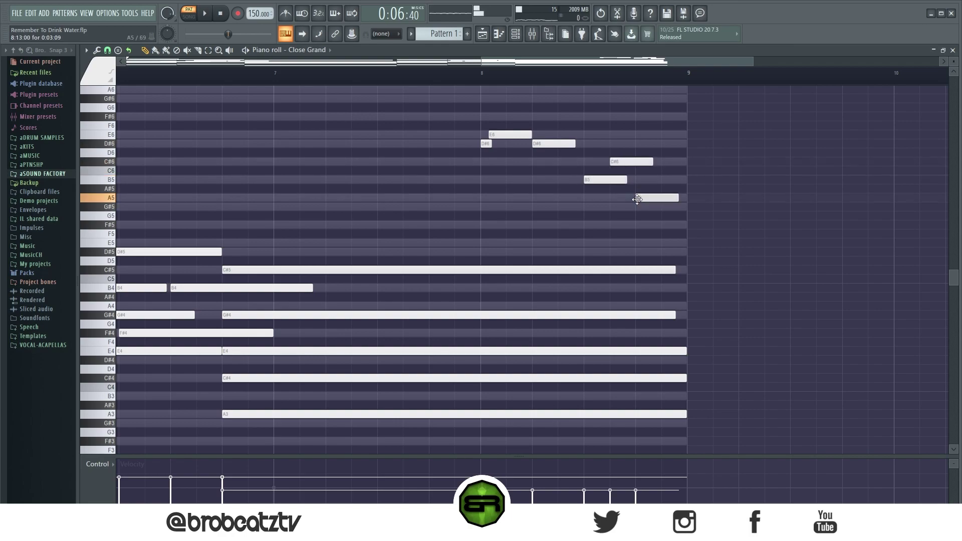
pyautogui.moveTo(637, 207); pyautogui.dragTo(637, 208)
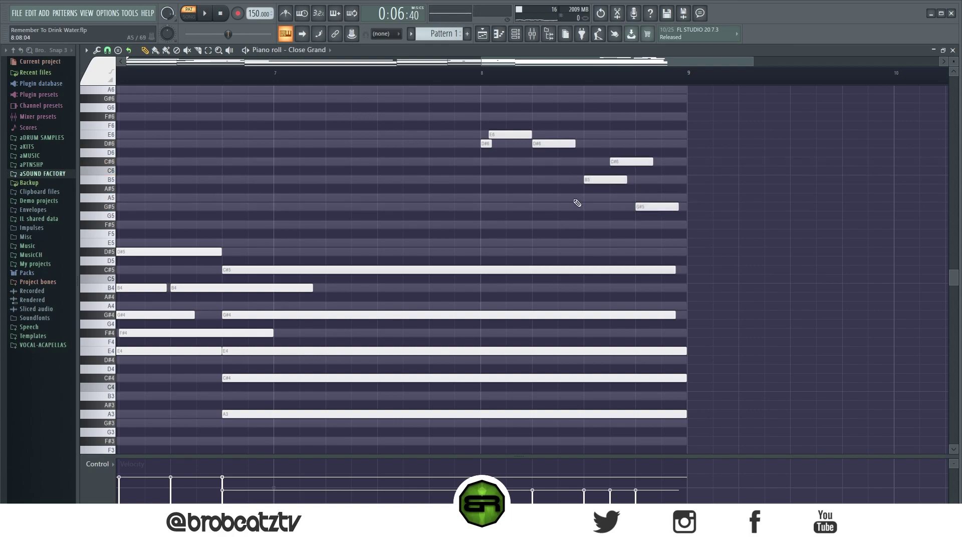
# Lengthen the second D#6 to 0:03:15 and replace the last three melody notes with B5, C#6 and G#5 of that length
pyautogui.moveTo(474, 112); pyautogui.dragTo(713, 213)
pyautogui.keyDown('ctrl'); pyautogui.click(746, 222); pyautogui.keyUp('ctrl')
pyautogui.scroll(-2, 475, 99)
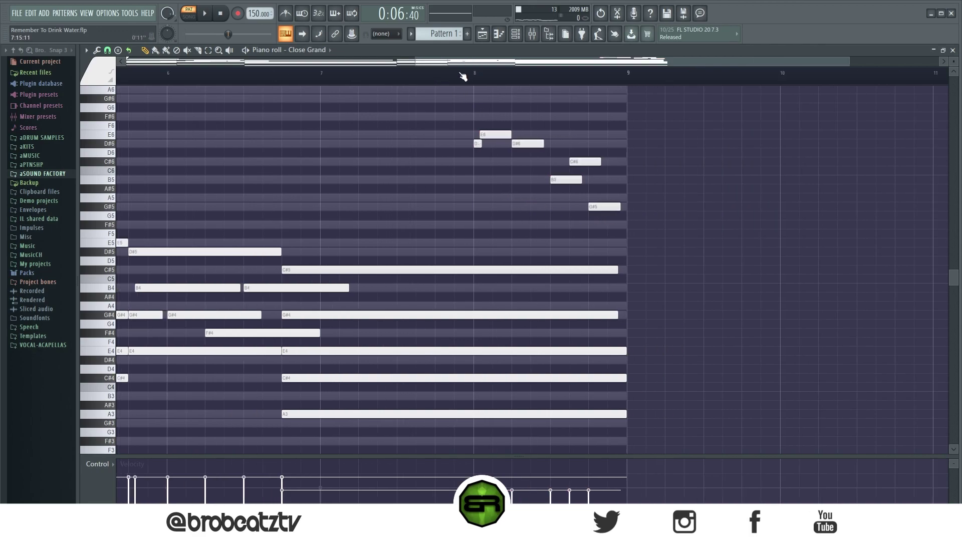
pyautogui.moveTo(541, 158); pyautogui.dragTo(587, 219)
pyautogui.keyDown('ctrl'); pyautogui.click(587, 219); pyautogui.keyUp('ctrl')
pyautogui.rightClick(553, 159)
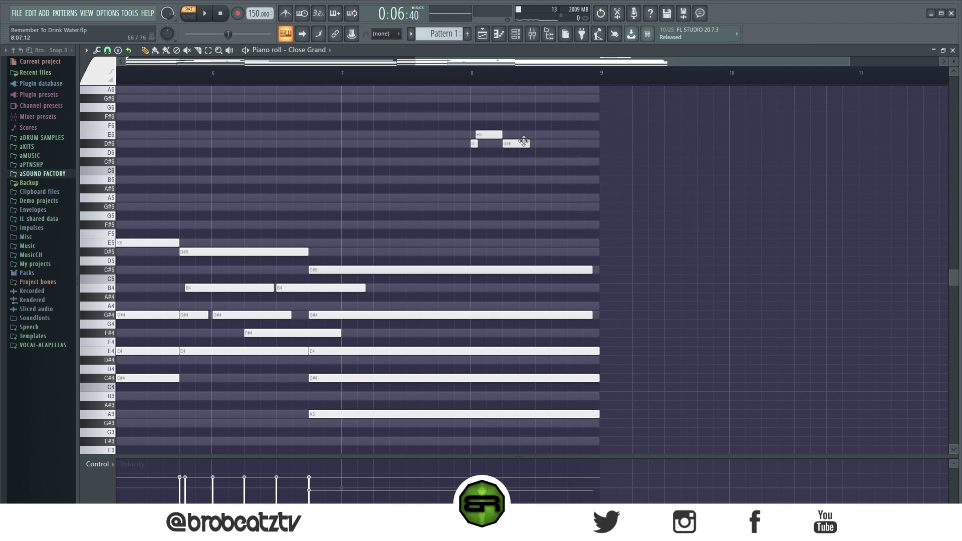
pyautogui.moveTo(529, 144)
pyautogui.mouseDown()
pyautogui.moveTo(577, 145)
pyautogui.moveTo(534, 151)
pyautogui.mouseUp()
pyautogui.click(543, 179)
pyautogui.click(555, 161)
pyautogui.click(573, 206)
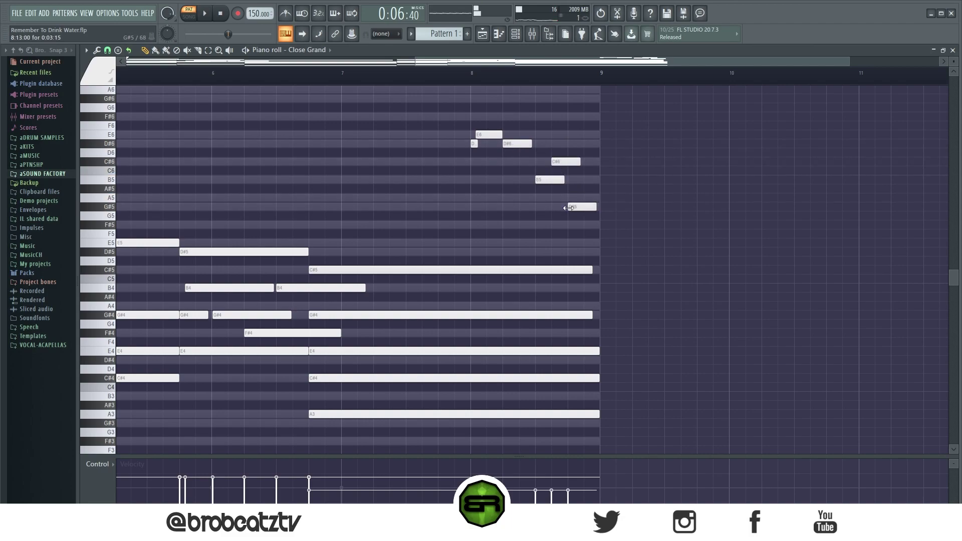
# Vary the velocities of the bar 8 melody notes individually, with the E6 loudest, in a resized velocity lane
pyautogui.moveTo(446, 121); pyautogui.dragTo(596, 221)
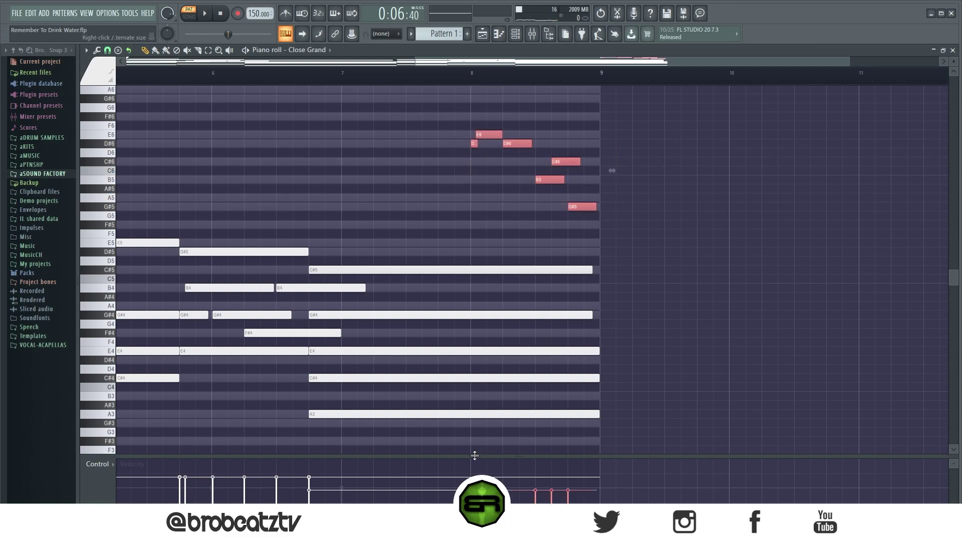
pyautogui.moveTo(475, 455); pyautogui.dragTo(489, 233)
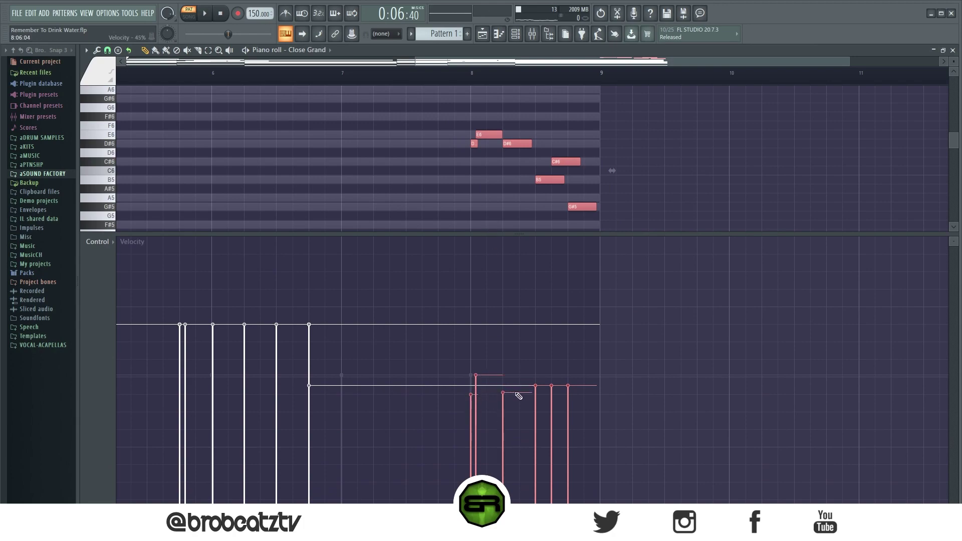
pyautogui.scroll(1, 553, 213)
pyautogui.keyDown('ctrl'); pyautogui.click(549, 216); pyautogui.keyUp('ctrl')
pyautogui.moveTo(362, 243); pyautogui.dragTo(341, 382)
# Play back the repeated progression with its new melody from bar 5
pyautogui.hscroll(-1, 133, 79)
pyautogui.moveTo(132, 79); pyautogui.dragTo(184, 84)
pyautogui.press('space')
pyautogui.scroll(-2, 450, 159)
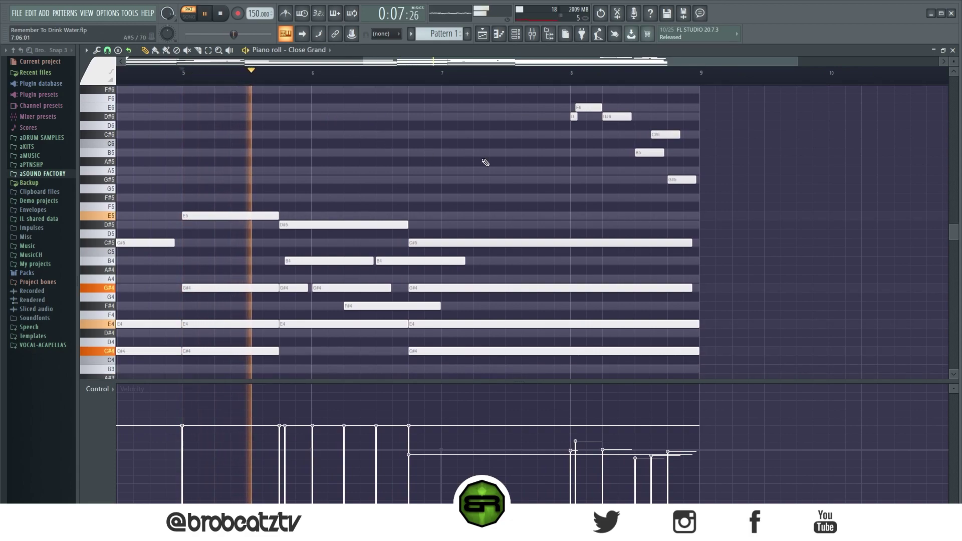
# Single out the bar 8 melody run while it plays, stop the playback and clear the selection
pyautogui.moveTo(545, 94); pyautogui.dragTo(701, 185)
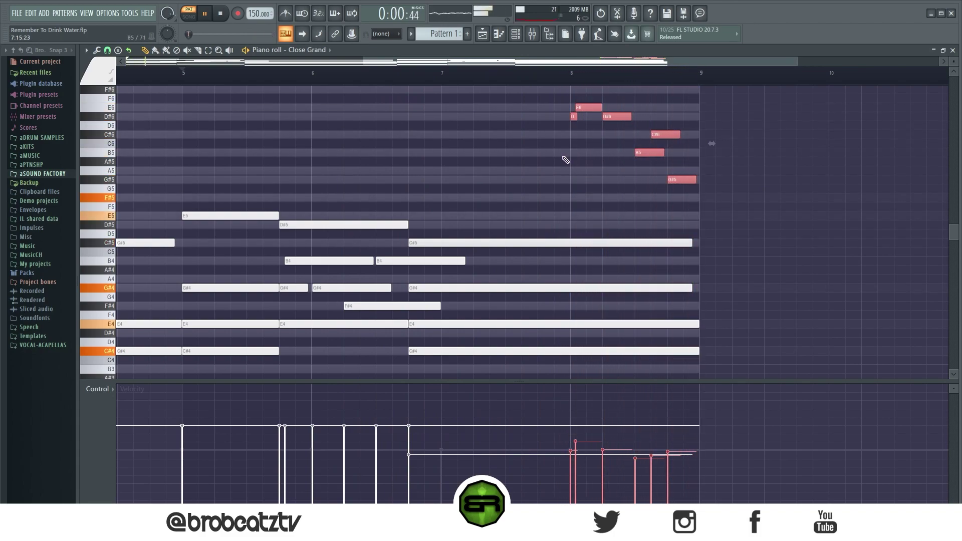
pyautogui.press('space')
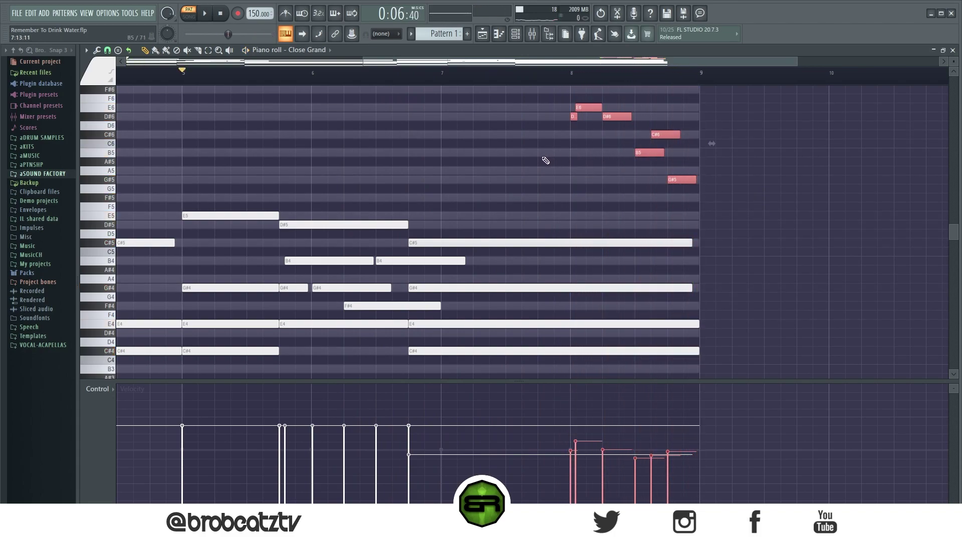
pyautogui.hotkey('ctrl', 'd')
# Copy the bass notes C#3, E3 and A2 of bars 1 to 4 from the Phoenix channel into the Mr Blubber channel
pyautogui.click(515, 34)
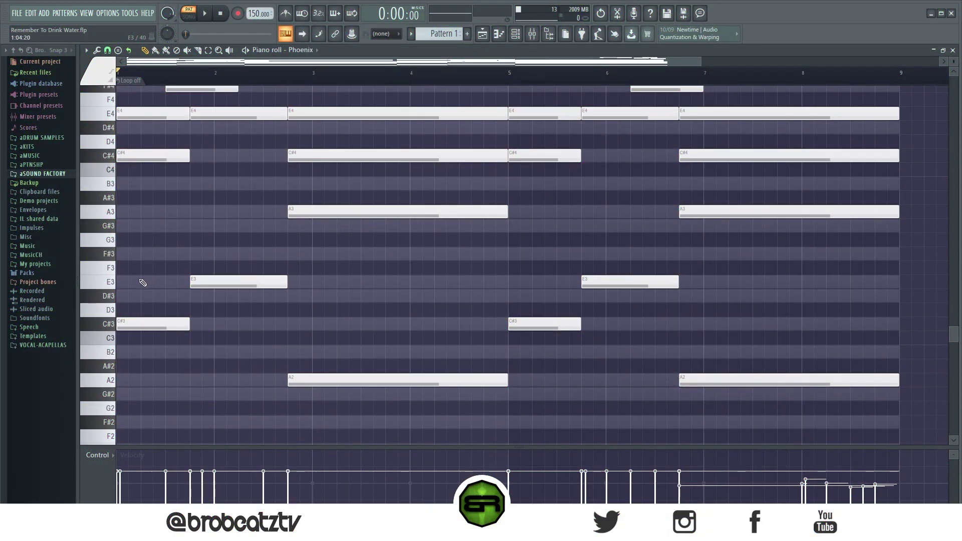
pyautogui.moveTo(143, 262); pyautogui.dragTo(359, 396)
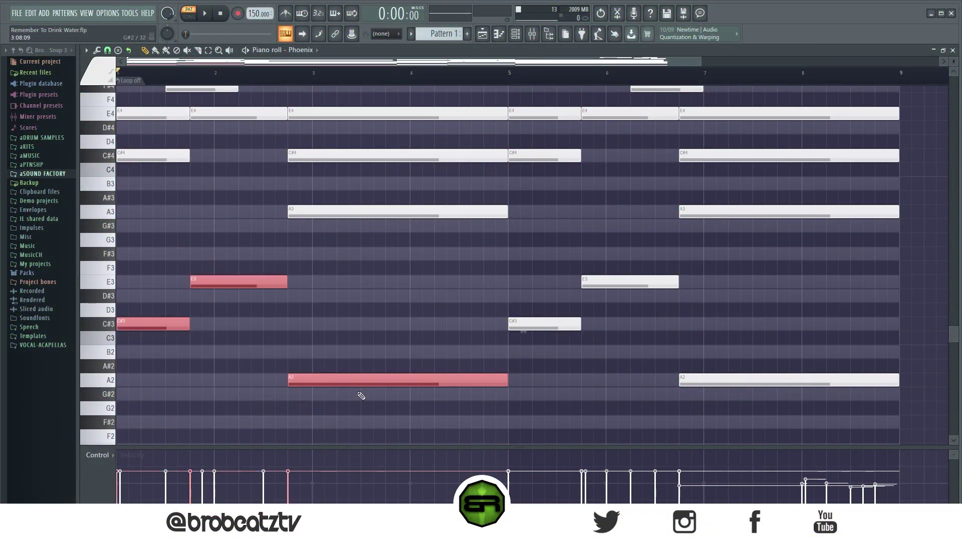
pyautogui.click(515, 34)
pyautogui.rightClick(293, 185)
pyautogui.click(338, 184)
pyautogui.hotkey('ctrl', 'v')
pyautogui.press('F6')
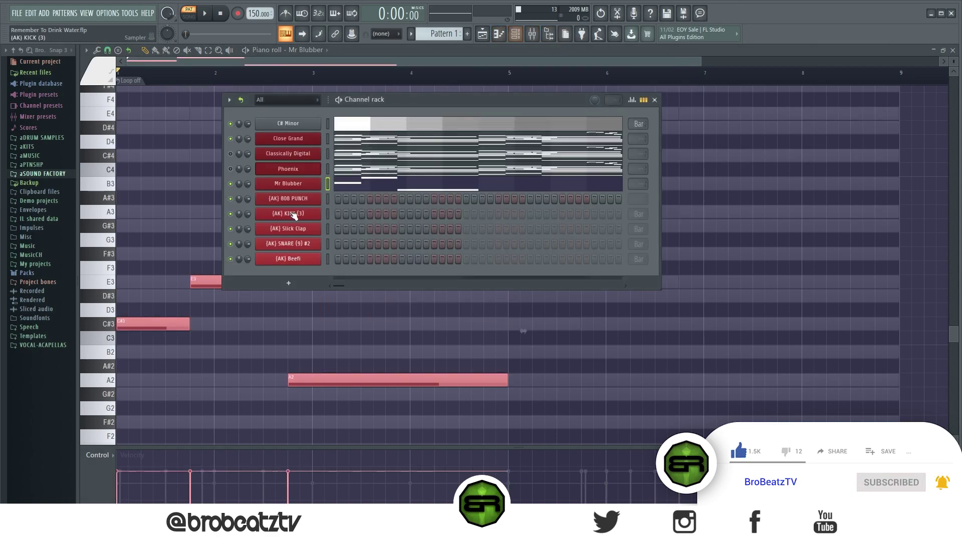
# Browse the FLEX presets of the Mr Blubber channel and check the pack and preset used by Phoenix
pyautogui.click(290, 185)
pyautogui.click(420, 191)
pyautogui.scroll(-6, 408, 198)
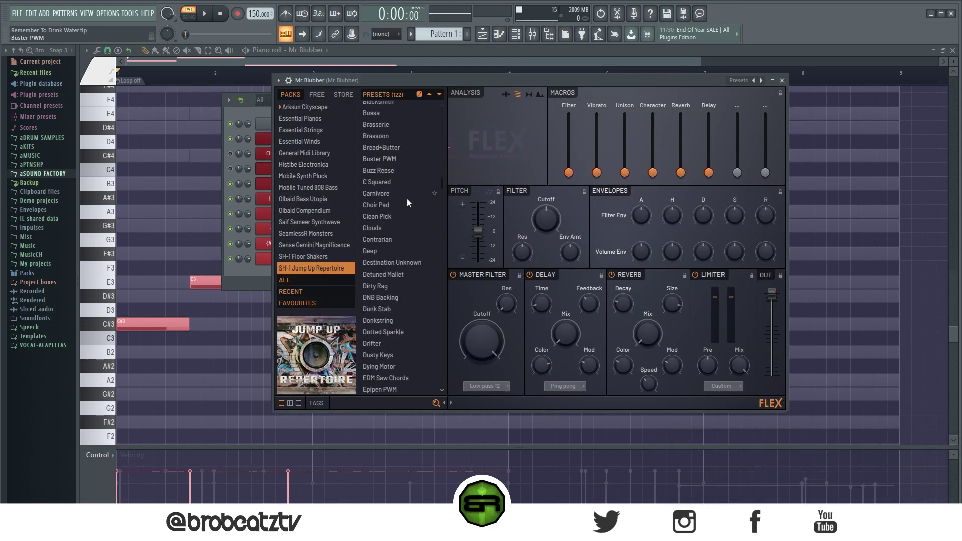
pyautogui.scroll(-15, 408, 200)
pyautogui.click(410, 240)
pyautogui.scroll(10, 401, 320)
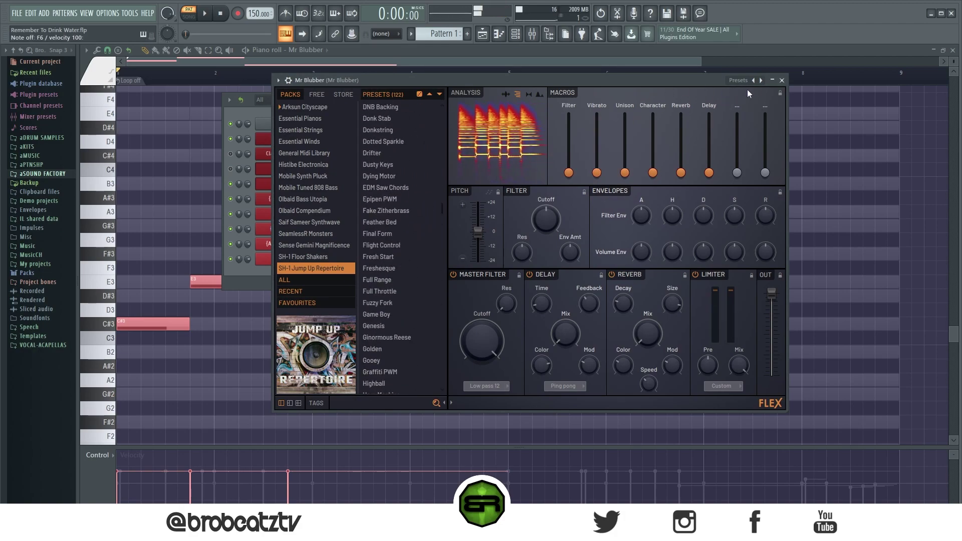
pyautogui.click(781, 80)
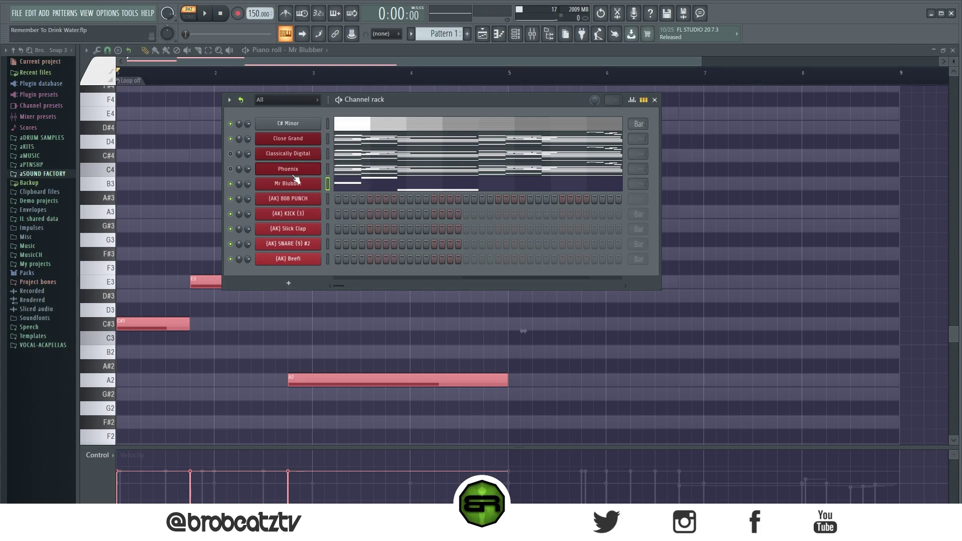
pyautogui.click(281, 169)
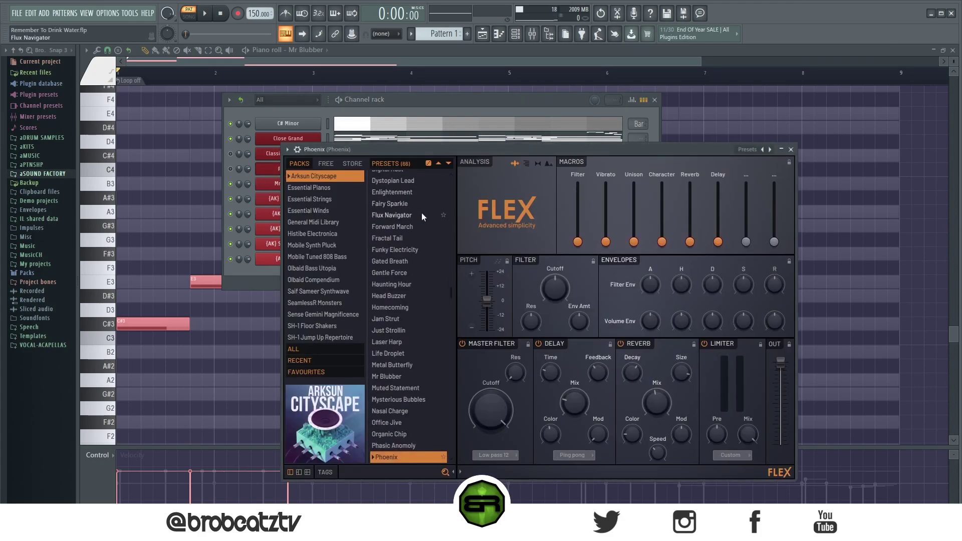
pyautogui.click(790, 149)
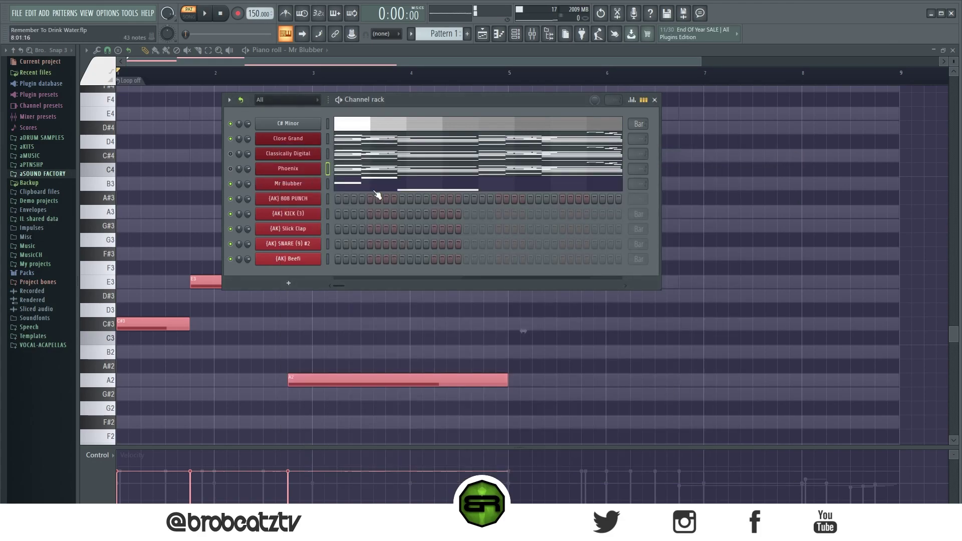
# Play back the Mr Blubber bass notes and raise the long A2 by one octave to A3
pyautogui.click(369, 184)
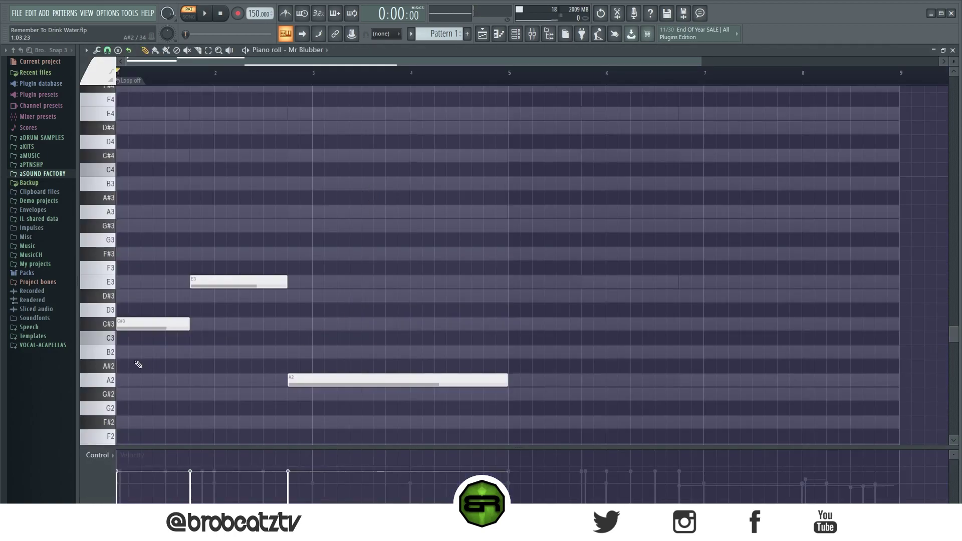
pyautogui.press('space')
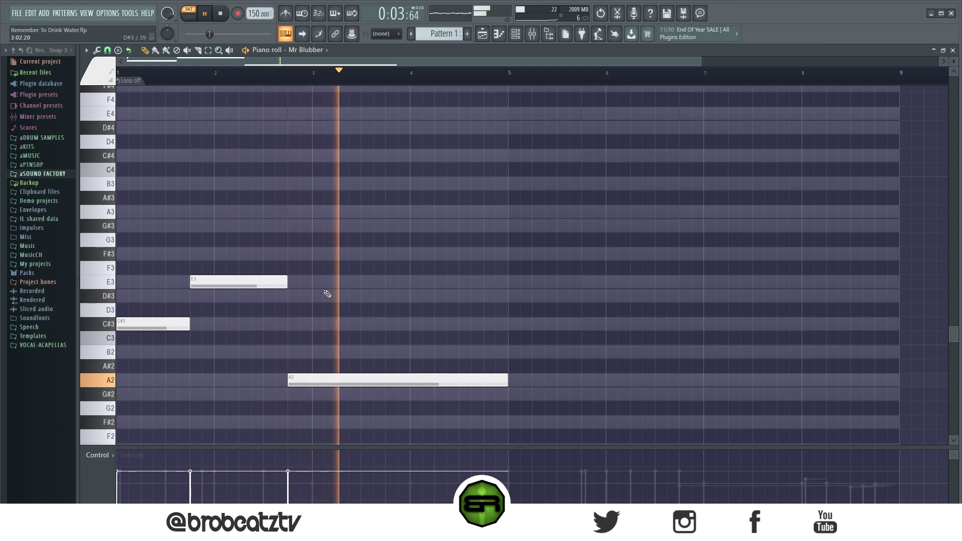
pyautogui.press('space')
pyautogui.moveTo(327, 333); pyautogui.dragTo(329, 403)
pyautogui.hotkey('ctrl', 'Up')
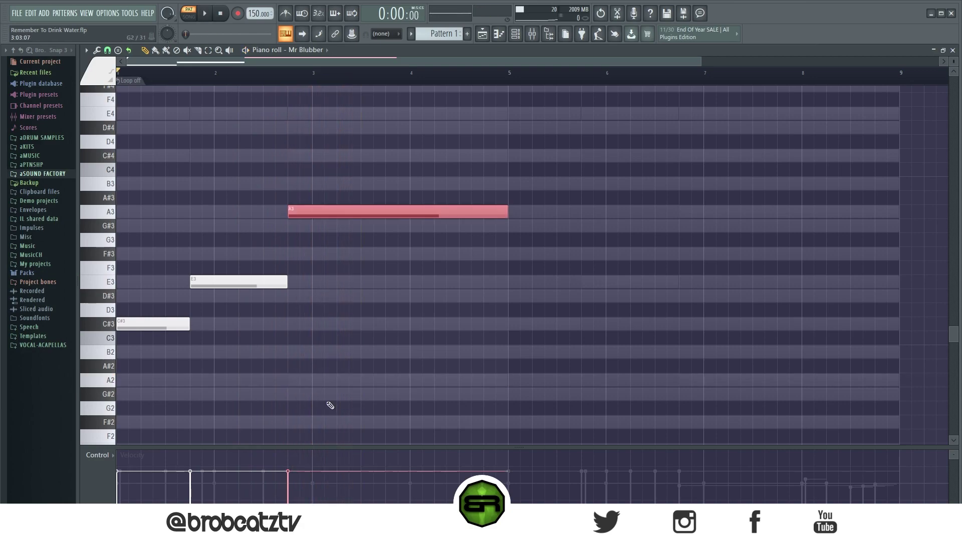
pyautogui.click(360, 324)
pyautogui.scroll(2, 333, 319)
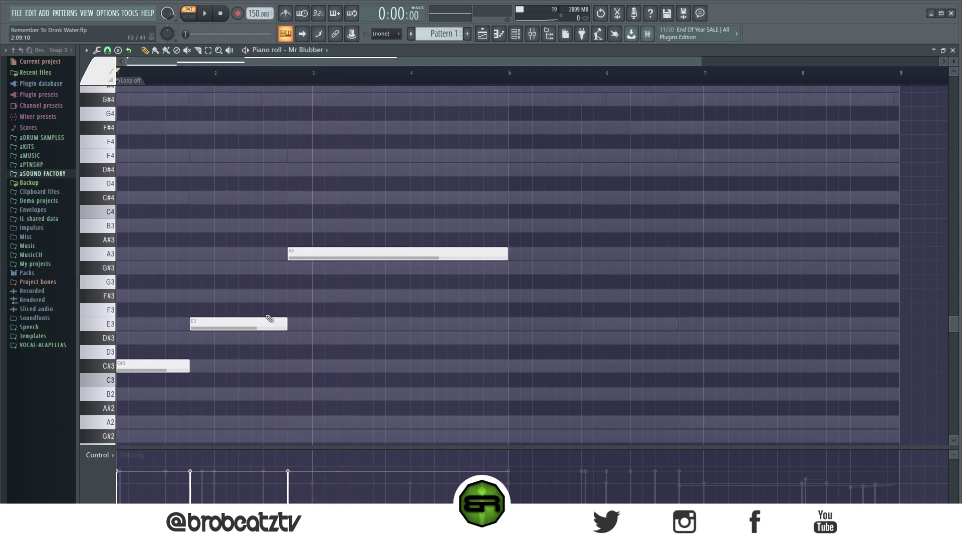
# Shorten the long A3 to end at 4:05:00, fill the rest of bar 4 with three shorter A3 notes and raise the last an octave
pyautogui.moveTo(507, 254)
pyautogui.mouseDown()
pyautogui.moveTo(434, 254)
pyautogui.moveTo(489, 253)
pyautogui.moveTo(479, 260)
pyautogui.mouseUp()
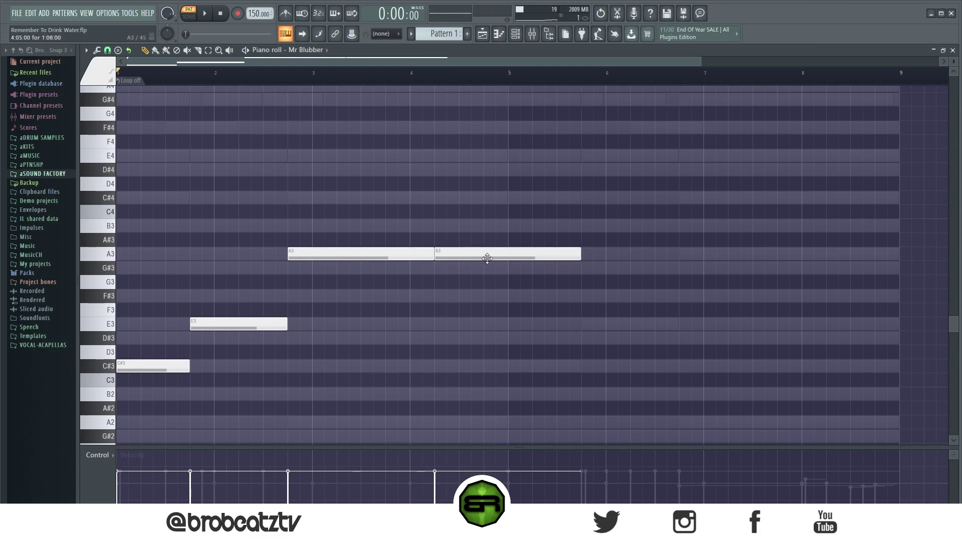
pyautogui.moveTo(574, 258)
pyautogui.mouseDown()
pyautogui.moveTo(470, 259)
pyautogui.moveTo(487, 257)
pyautogui.mouseUp()
pyautogui.click(474, 255)
pyautogui.click(503, 257)
pyautogui.keyDown('ctrl'); pyautogui.click(510, 257); pyautogui.keyUp('ctrl')
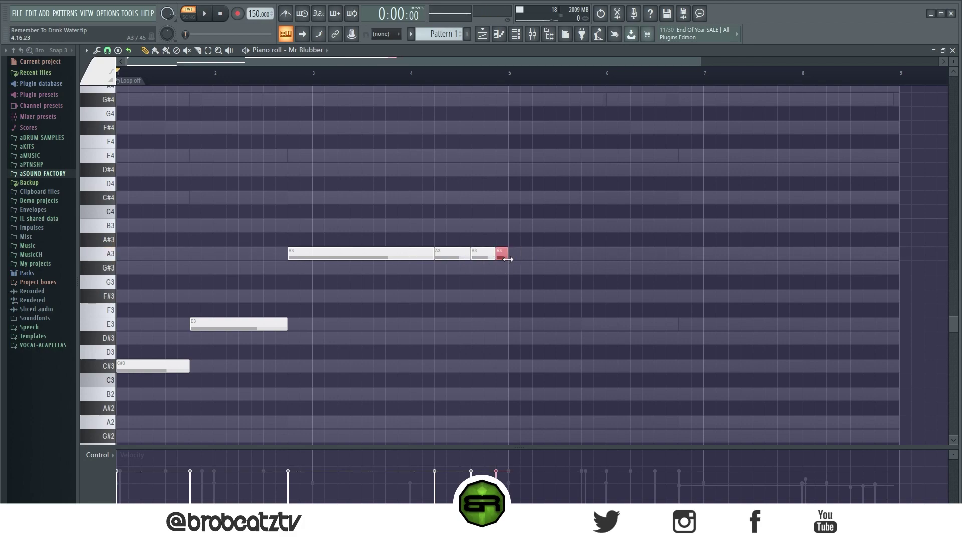
pyautogui.hotkey('shift', 'Up')
# Repeat the bass line from bar 5 with its C#3 split into two equal notes and no closing high note, and play it back
pyautogui.hotkey('ctrl', 'a')
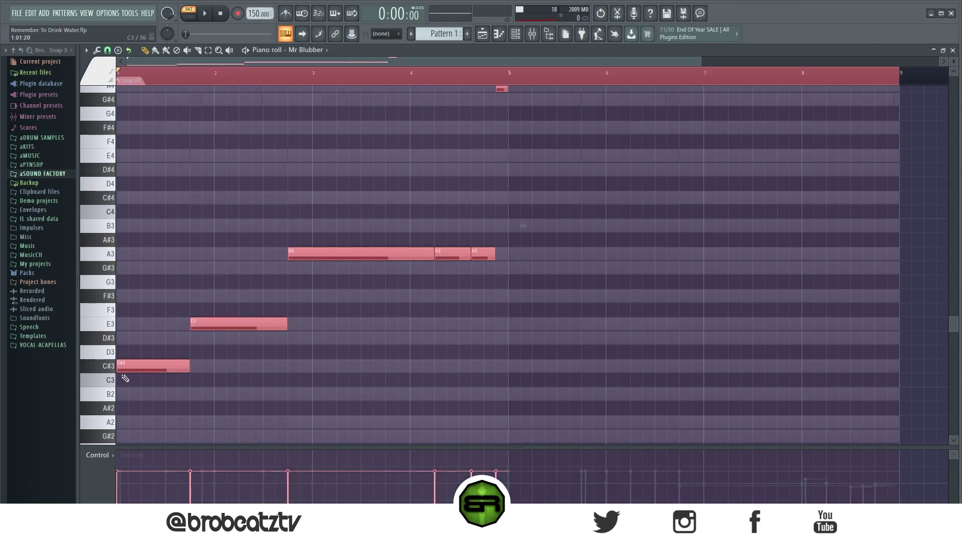
pyautogui.hotkey('ctrl', 'b')
pyautogui.click(579, 377)
pyautogui.moveTo(578, 369); pyautogui.dragTo(540, 373)
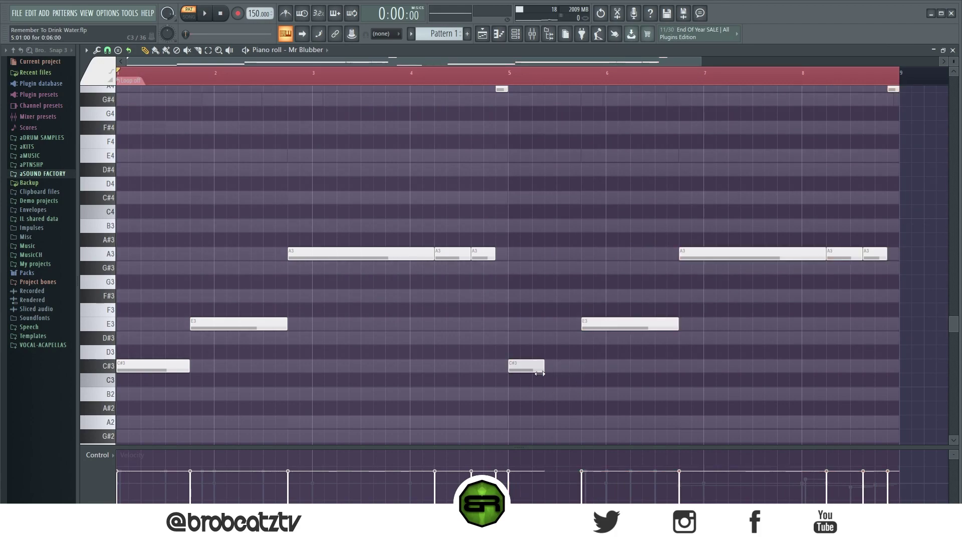
pyautogui.click(549, 366)
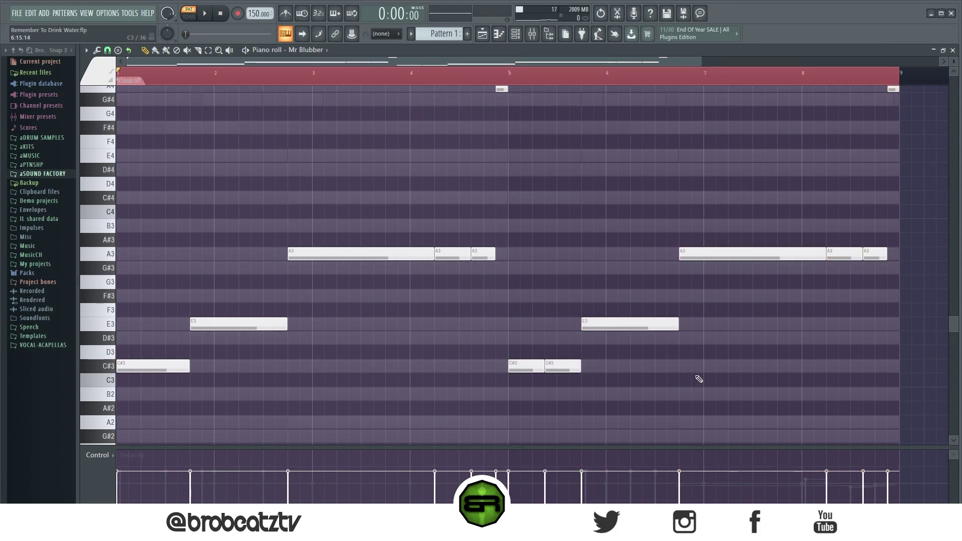
pyautogui.rightClick(894, 89)
pyautogui.press('space')
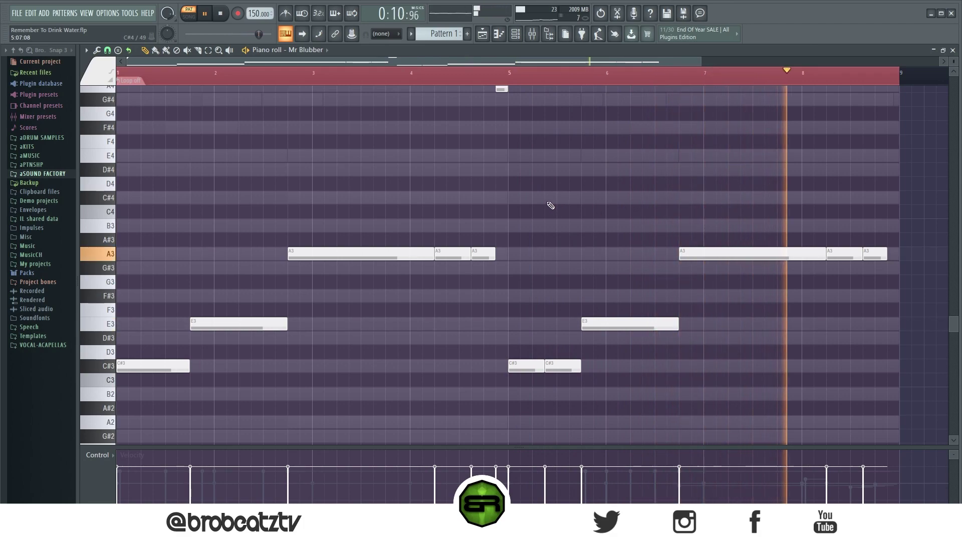
pyautogui.press('space')
# Copy the Mr Blubber bass line into the (AK) 808 PUNCH channel
pyautogui.click(516, 36)
pyautogui.rightClick(285, 186)
pyautogui.click(468, 194)
pyautogui.rightClick(277, 205)
pyautogui.click(435, 216)
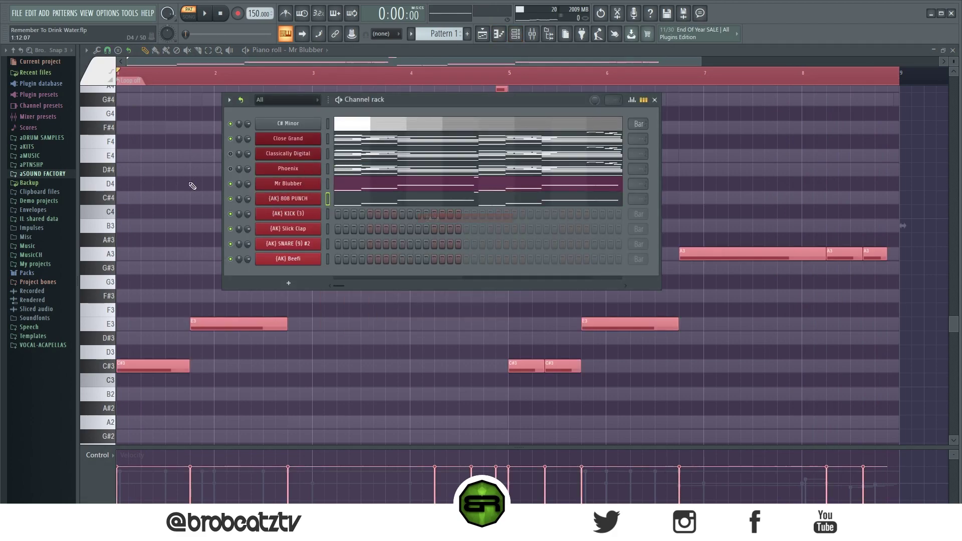
# Transpose all the 808 PUNCH notes up two octaves so the line starts on C#5
pyautogui.click(367, 202)
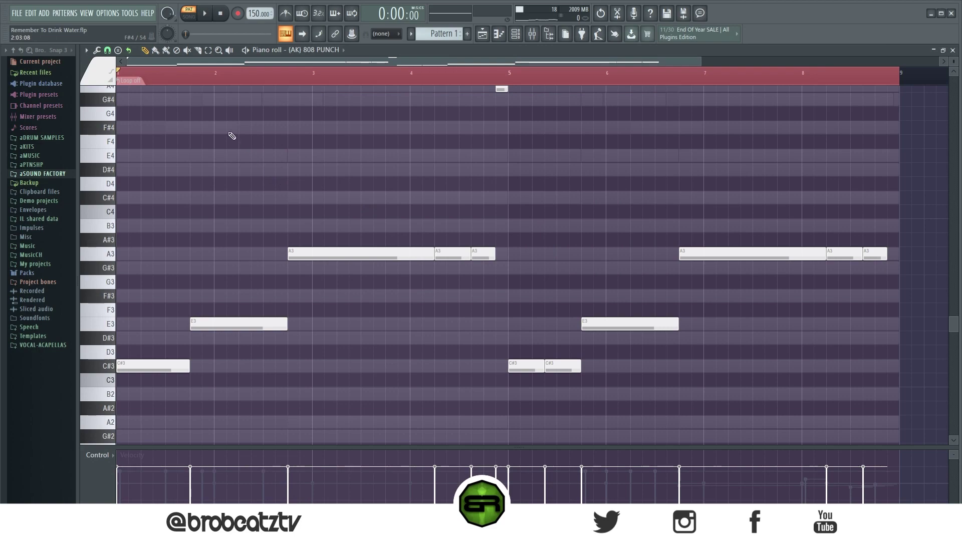
pyautogui.click(100, 366)
pyautogui.hotkey('ctrl', 'a')
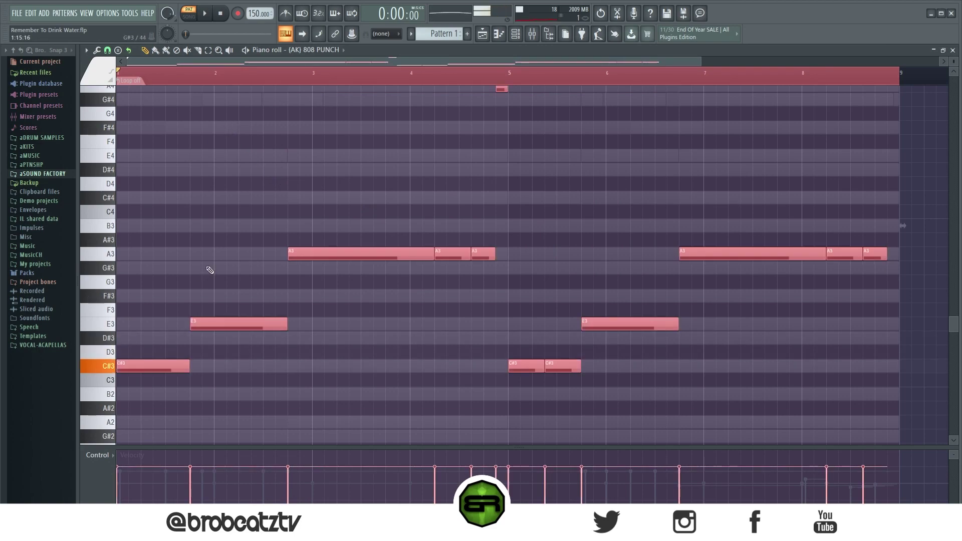
pyautogui.hotkey('ctrl', 'Up')
pyautogui.scroll(3, 205, 265)
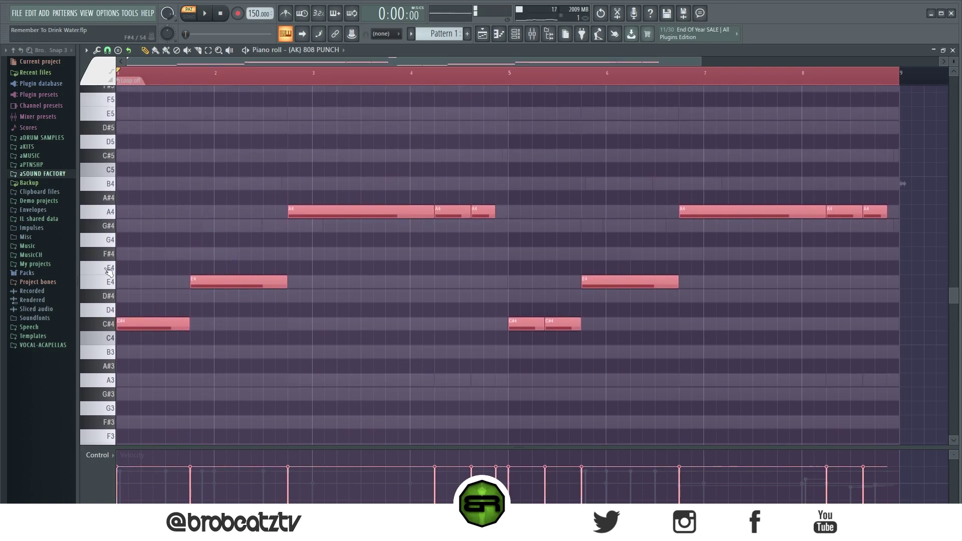
pyautogui.hotkey('ctrl', 'Up')
pyautogui.scroll(4, 128, 96)
# Play back the 808 PUNCH line with the chords and raise the velocity of all its notes
pyautogui.press('space')
pyautogui.click(199, 138)
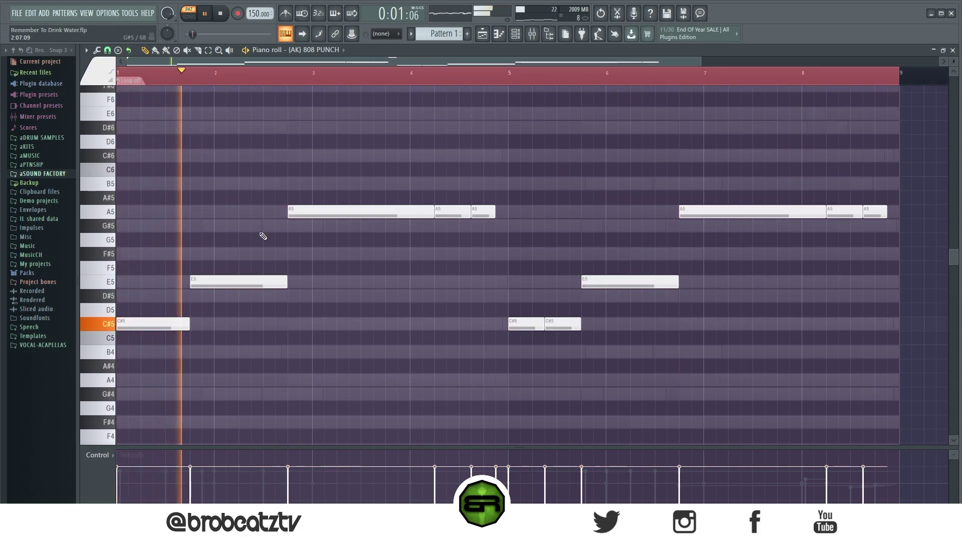
pyautogui.hotkey('ctrl', 'a')
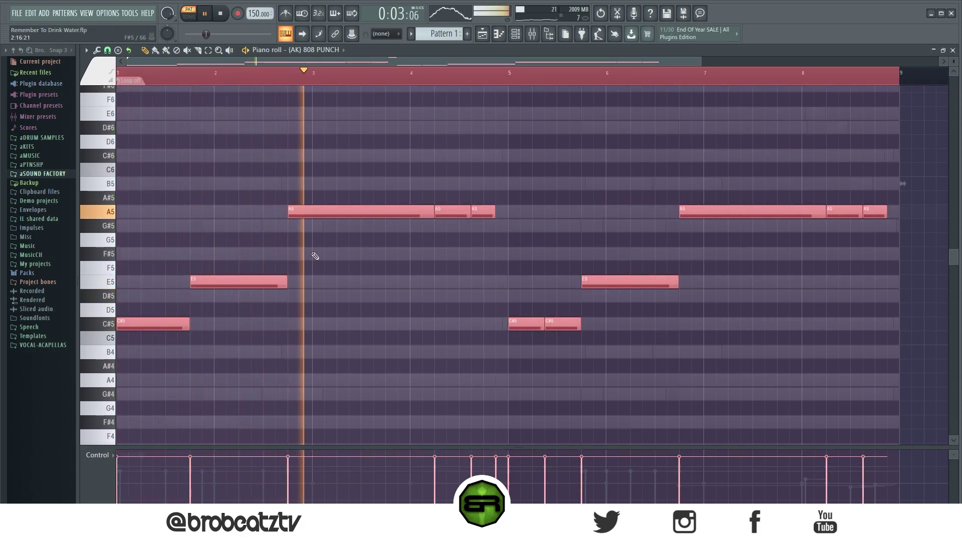
pyautogui.keyDown('ctrl'); pyautogui.click(394, 324); pyautogui.keyUp('ctrl')
pyautogui.scroll(1, 411, 321)
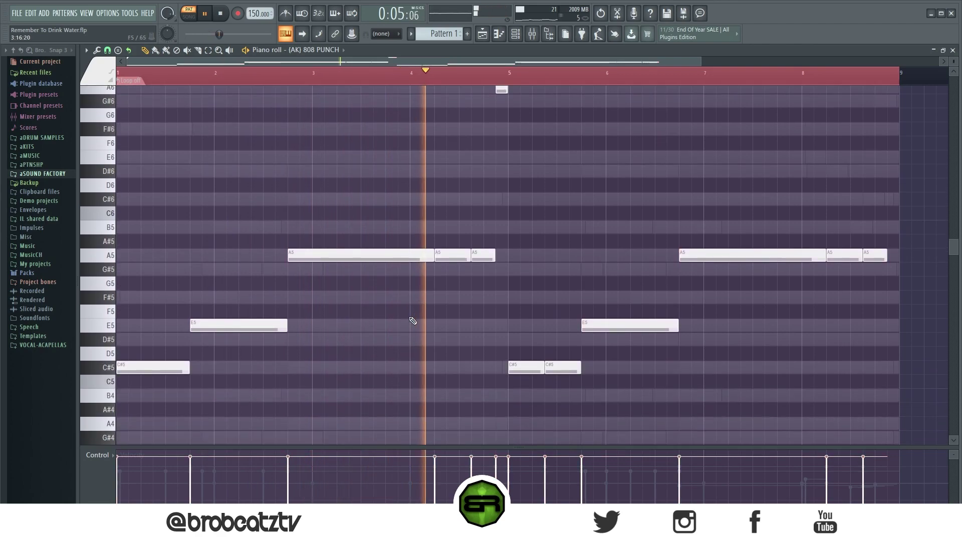
pyautogui.scroll(1, 414, 318)
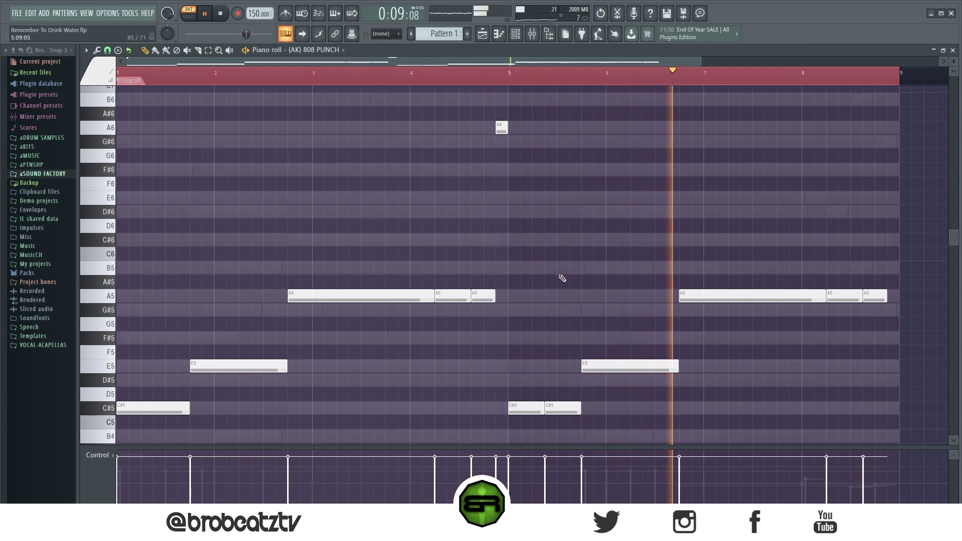
pyautogui.press('space')
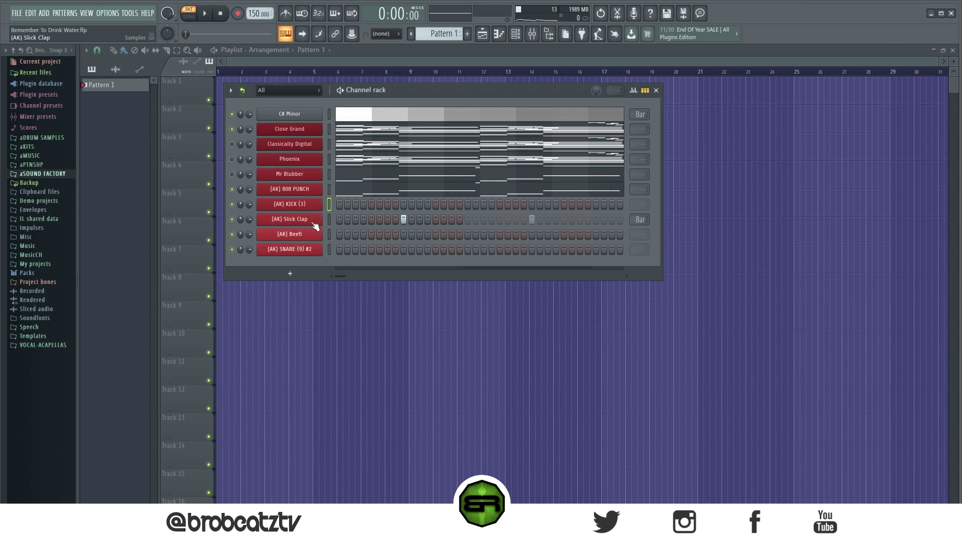
# Play the pattern briefly and copy the 808 PUNCH notes into the (AK) KICK (3) channel
pyautogui.press('space')
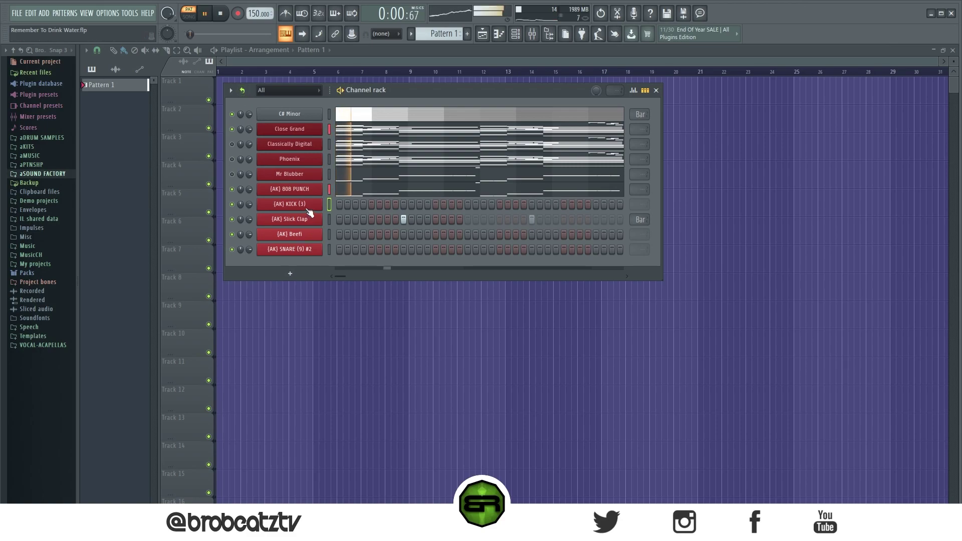
pyautogui.rightClick(307, 208)
pyautogui.rightClick(307, 188)
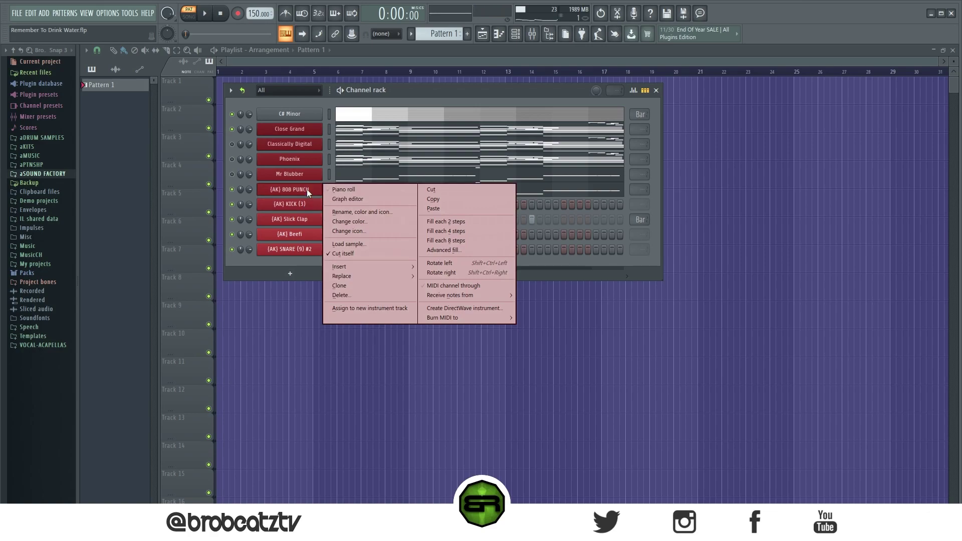
pyautogui.click(420, 199)
pyautogui.rightClick(306, 205)
pyautogui.click(423, 220)
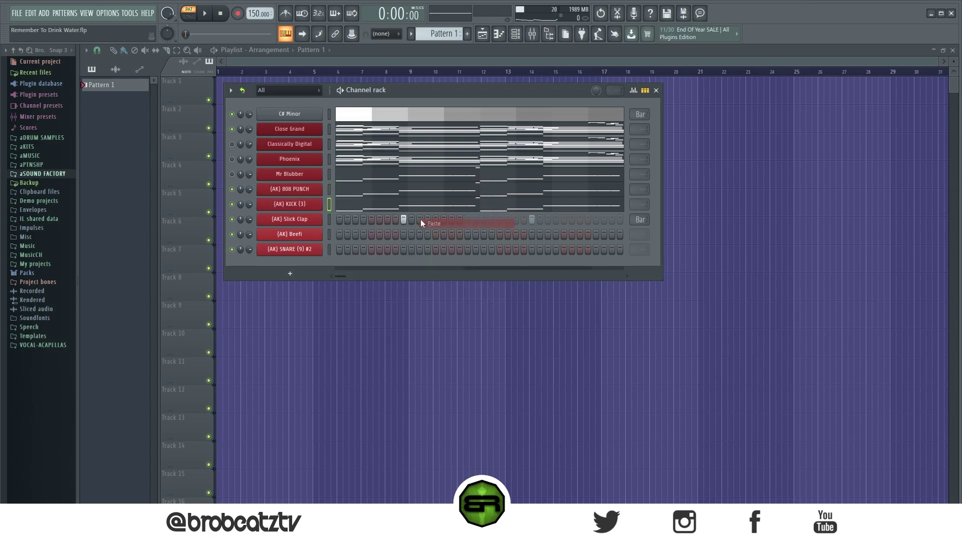
# Limit all the KICK (3) notes to the single pitch C5 with the limiter / transposer
pyautogui.click(389, 211)
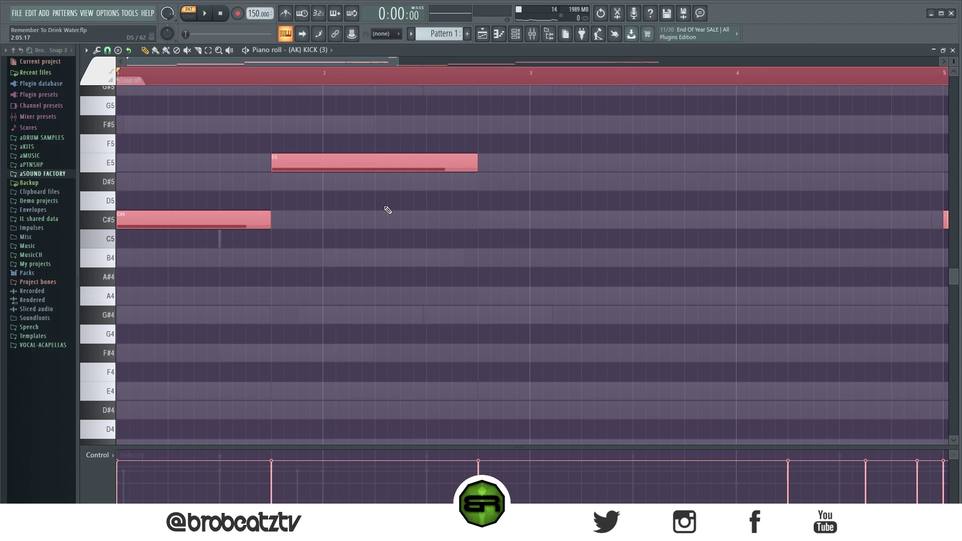
pyautogui.hotkey('alt', 'k')
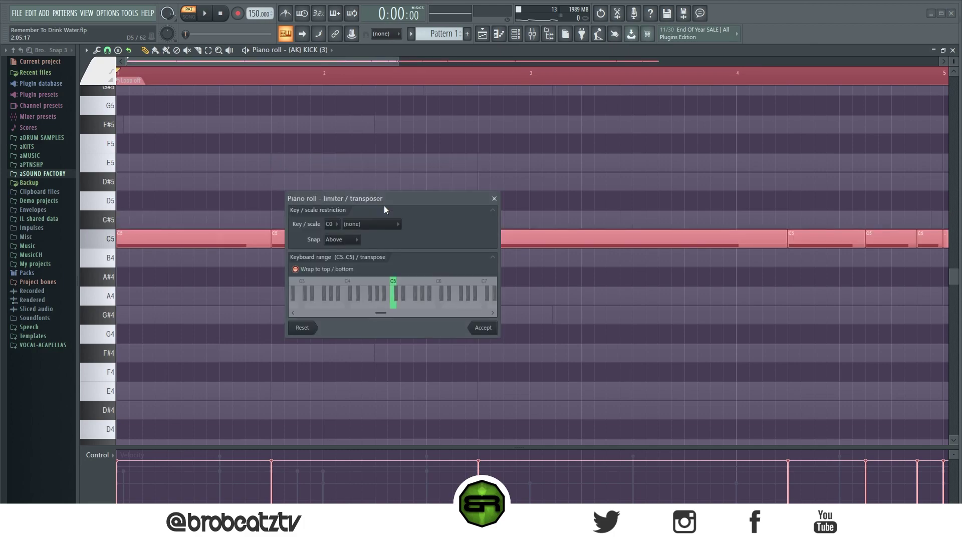
pyautogui.click(483, 328)
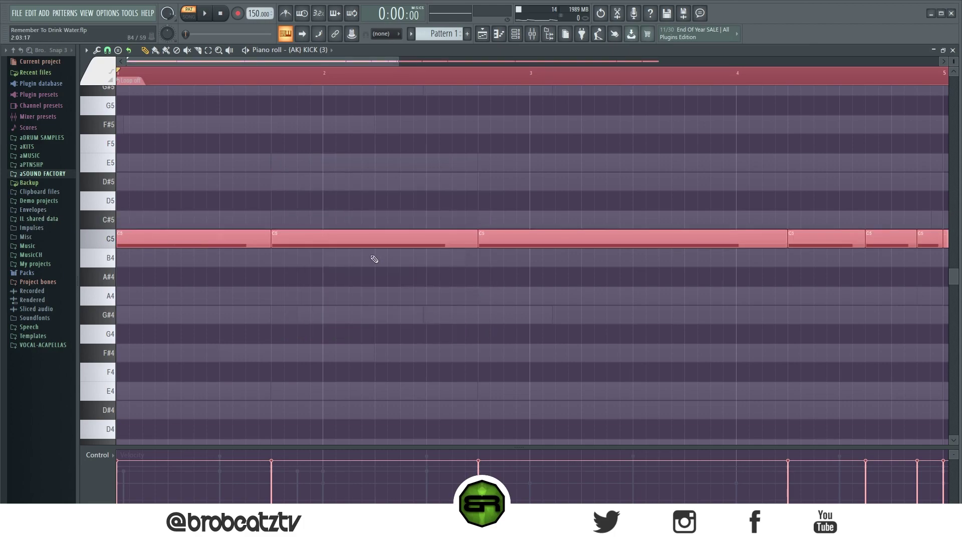
# Play back the pattern to check the KICK (3) line, and clear the note and time selection
pyautogui.scroll(-5, 401, 80)
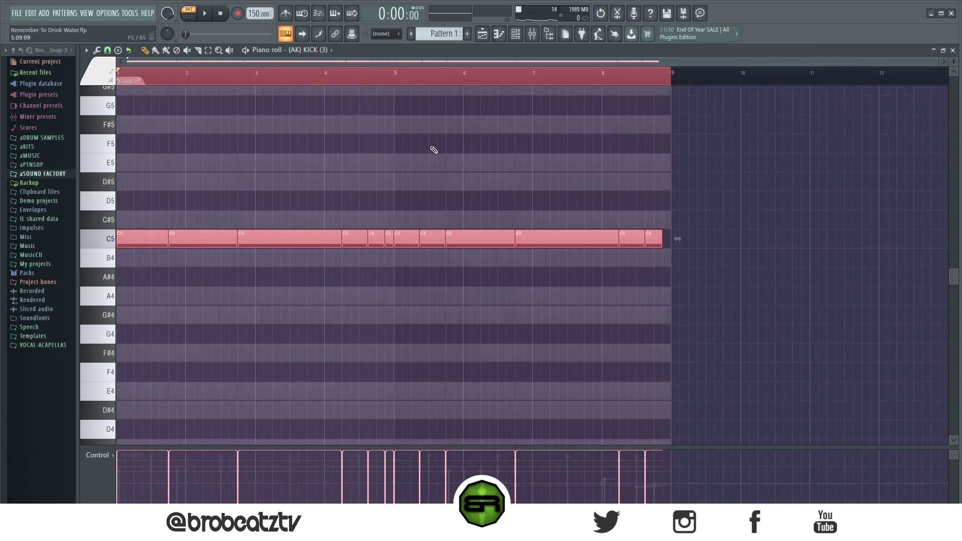
pyautogui.rightClick(284, 173)
pyautogui.hotkey('ctrl', 'a')
pyautogui.rightClick(616, 202)
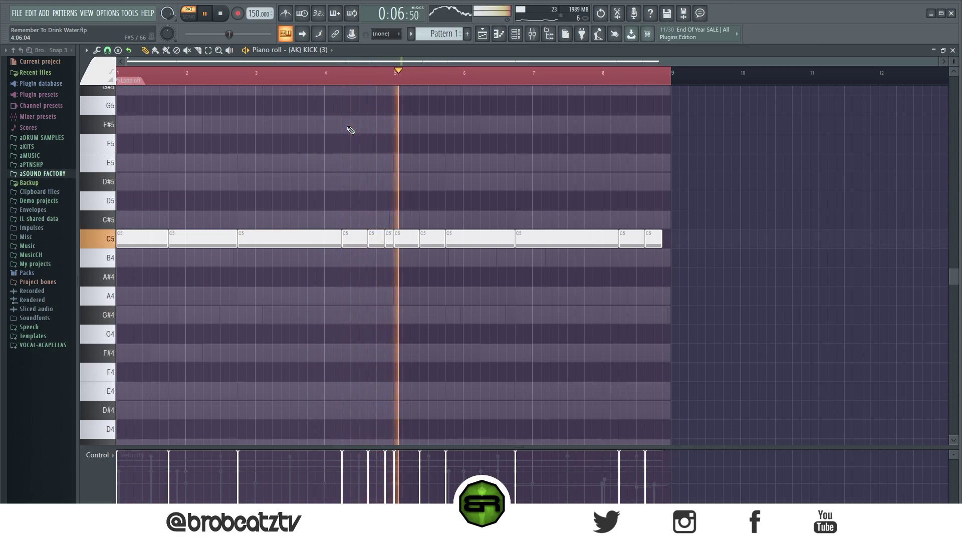
pyautogui.press('space')
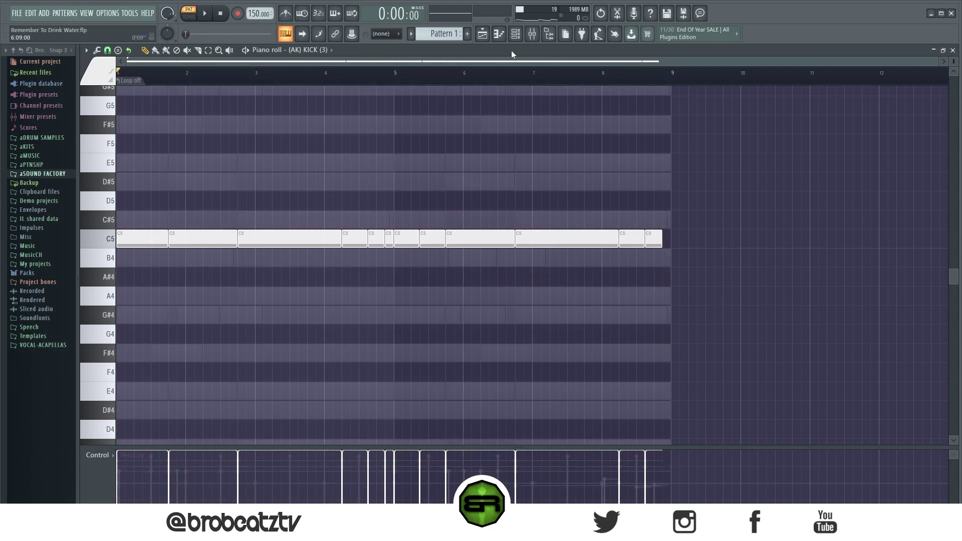
pyautogui.keyDown('ctrl'); pyautogui.moveTo(343, 258); pyautogui.dragTo(420, 227); pyautogui.keyUp('ctrl')
pyautogui.hotkey('ctrl', 'd')
# Fill the (AK) Beefi hi-hat channel every 2 steps and delete its notes from bar 5 onward in the piano roll
pyautogui.click(515, 35)
pyautogui.rightClick(318, 234)
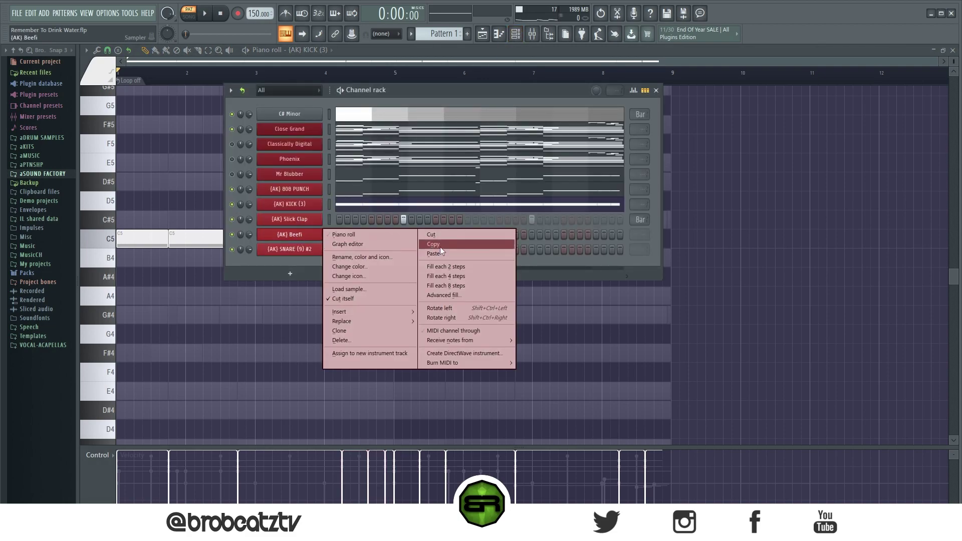
pyautogui.click(445, 266)
pyautogui.rightClick(320, 239)
pyautogui.moveTo(760, 193); pyautogui.dragTo(393, 271)
pyautogui.press('Delete')
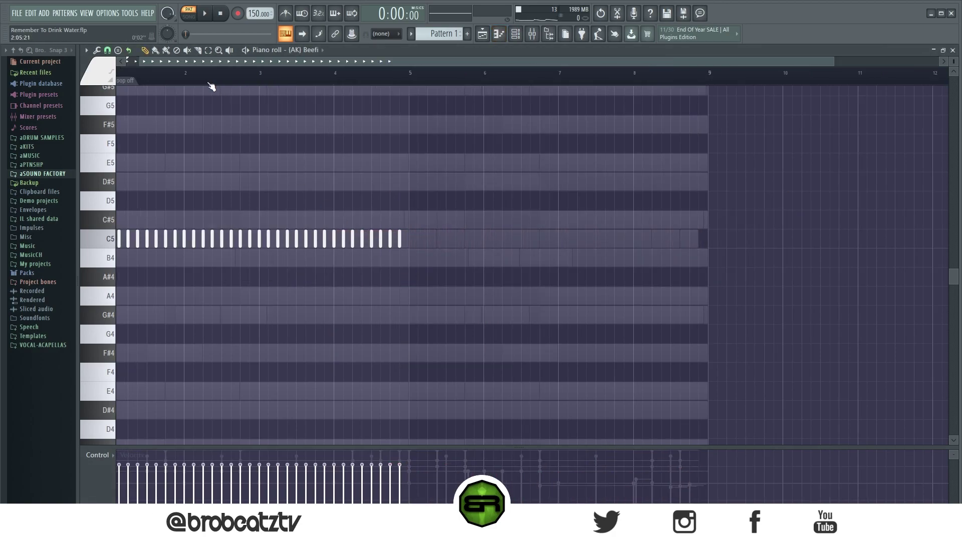
# Play the start of the hi-hat line, remove the third C5 hit in bar 1 and add a short B4 note on beat 2
pyautogui.scroll(3, 221, 63)
pyautogui.moveTo(221, 63); pyautogui.dragTo(75, 72)
pyautogui.scroll(3, 173, 63)
pyautogui.moveTo(172, 63); pyautogui.dragTo(148, 72)
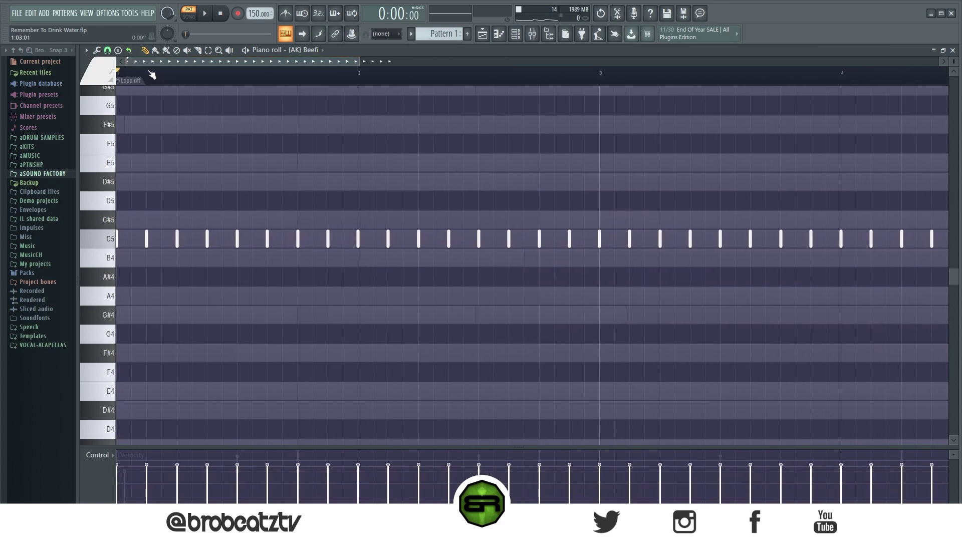
pyautogui.scroll(-2, 162, 78)
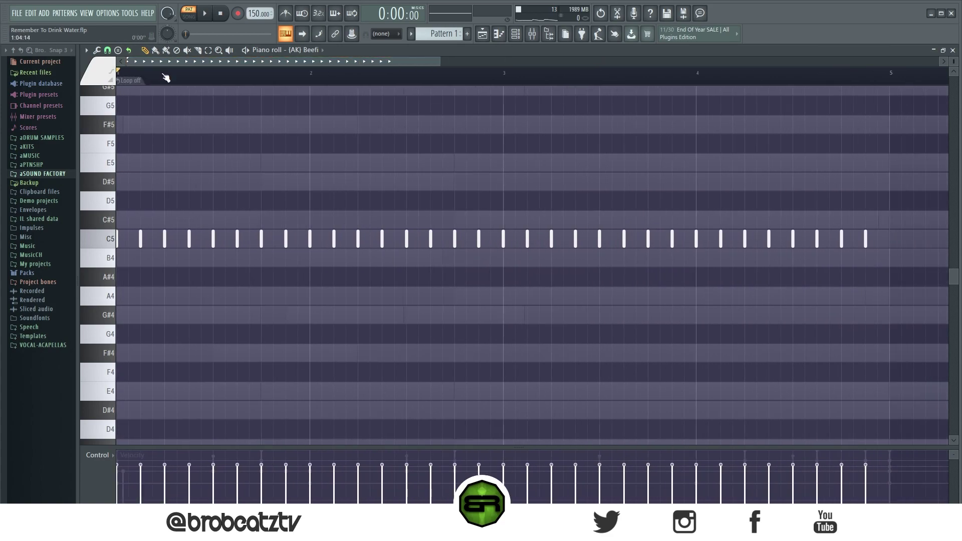
pyautogui.press('space')
pyautogui.press('space')
pyautogui.press('space')
pyautogui.rightClick(162, 241)
pyautogui.press('space')
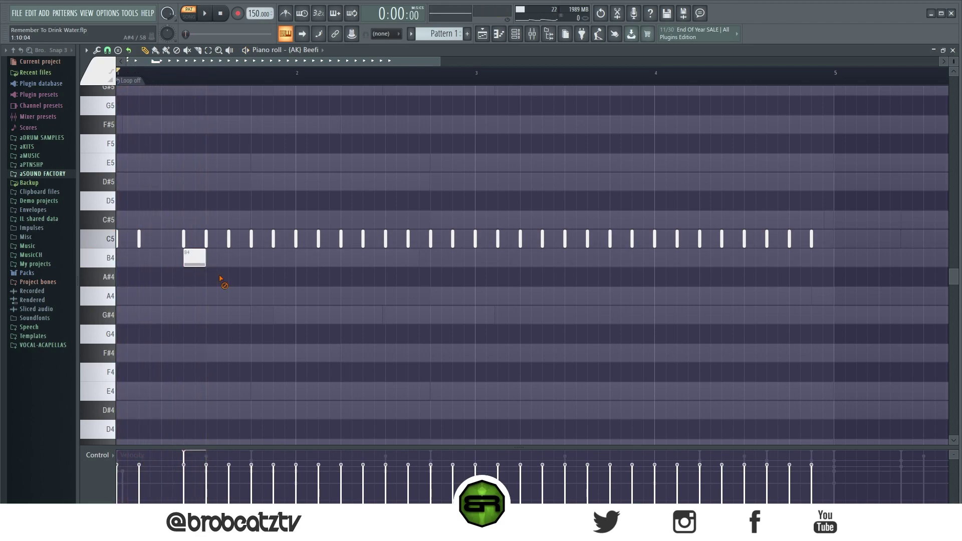
# Chop the short B4 note into a four-hit hi-hat roll with the default chopper pattern and lower the velocity of its hits
pyautogui.moveTo(439, 61); pyautogui.dragTo(395, 61)
pyautogui.moveTo(953, 61); pyautogui.dragTo(953, 57)
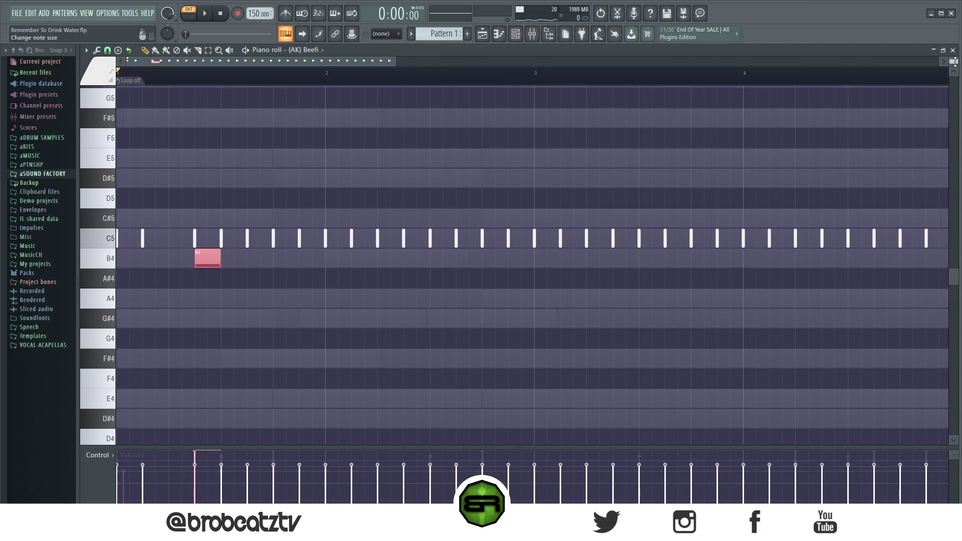
pyautogui.hotkey('alt', 'u')
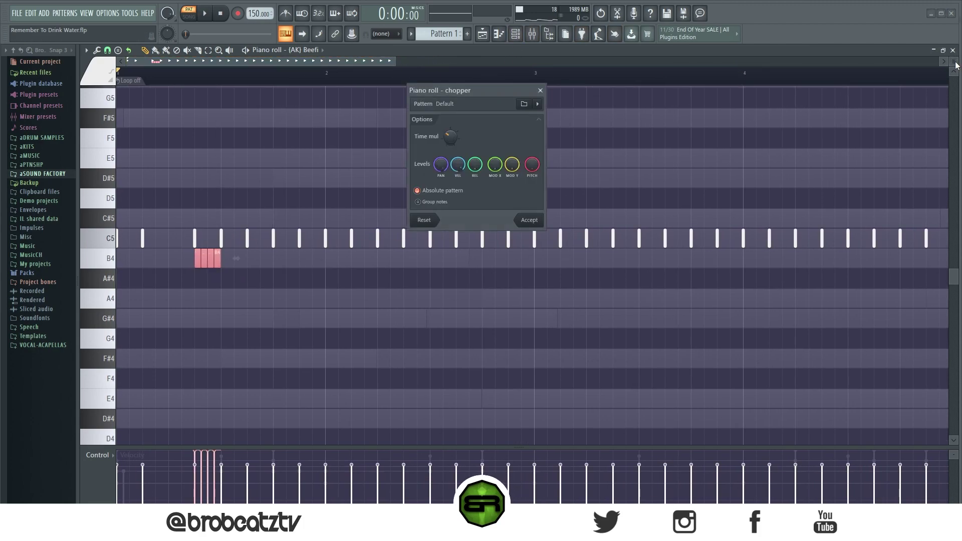
pyautogui.click(543, 220)
pyautogui.moveTo(425, 446); pyautogui.dragTo(391, 431)
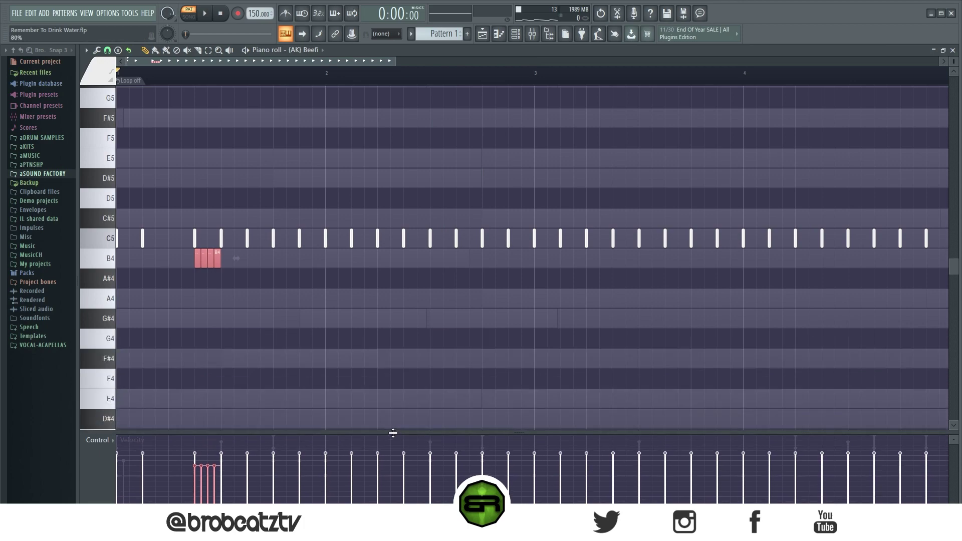
pyautogui.hotkey('ctrl', 'd')
# Add one extra short C5 hi-hat hit just before bar 2 and play back the result
pyautogui.press('space')
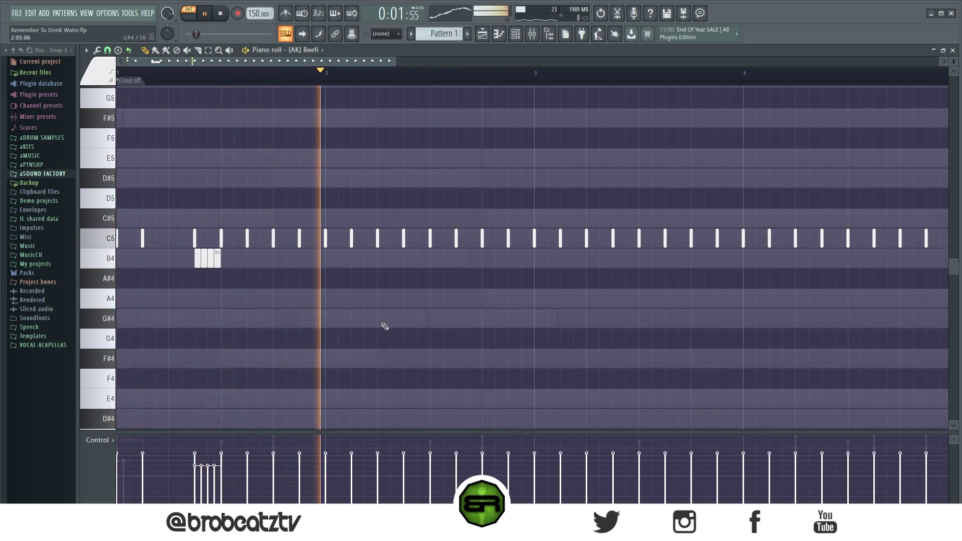
pyautogui.click(314, 244)
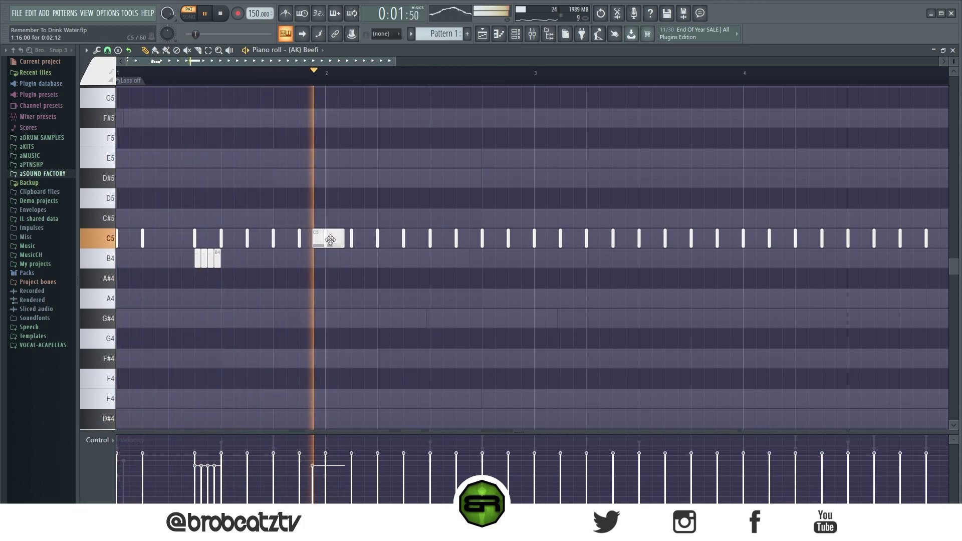
pyautogui.press('space')
pyautogui.rightClick(331, 240)
pyautogui.click(325, 241)
pyautogui.click(313, 242)
pyautogui.press('space')
pyautogui.press('space')
pyautogui.press('space')
# Copy the B4 hi-hat roll to beat 2 of bar 2 and play it back
pyautogui.keyDown('ctrl'); pyautogui.moveTo(276, 262); pyautogui.dragTo(392, 263); pyautogui.keyUp('ctrl')
pyautogui.press('space')
pyautogui.press('space')
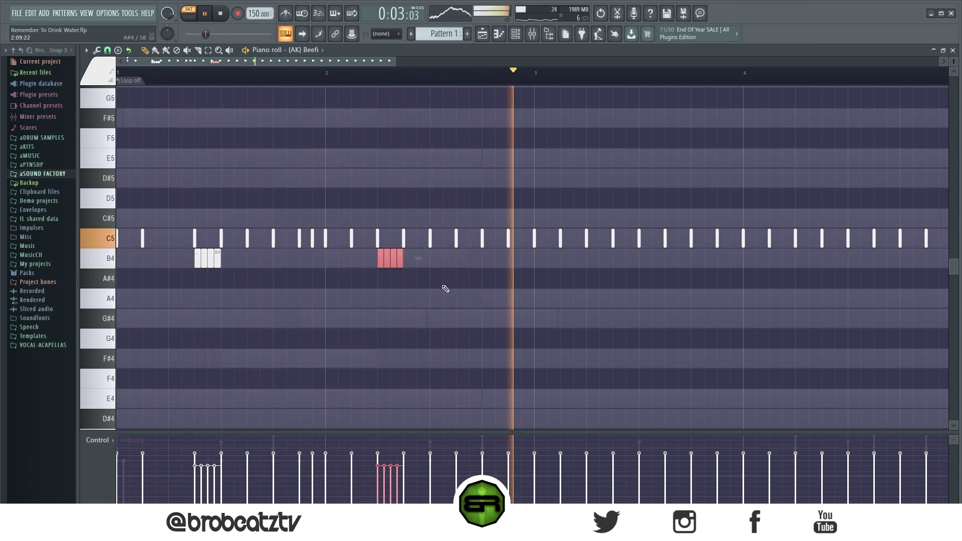
pyautogui.press('space')
# Copy the hi-hat roll to C5 on beat 4 of bar 3 and to F#4 on beat 2 of bar 4
pyautogui.keyDown('shift'); pyautogui.moveTo(402, 261); pyautogui.dragTo(711, 241); pyautogui.keyUp('shift')
pyautogui.press('space')
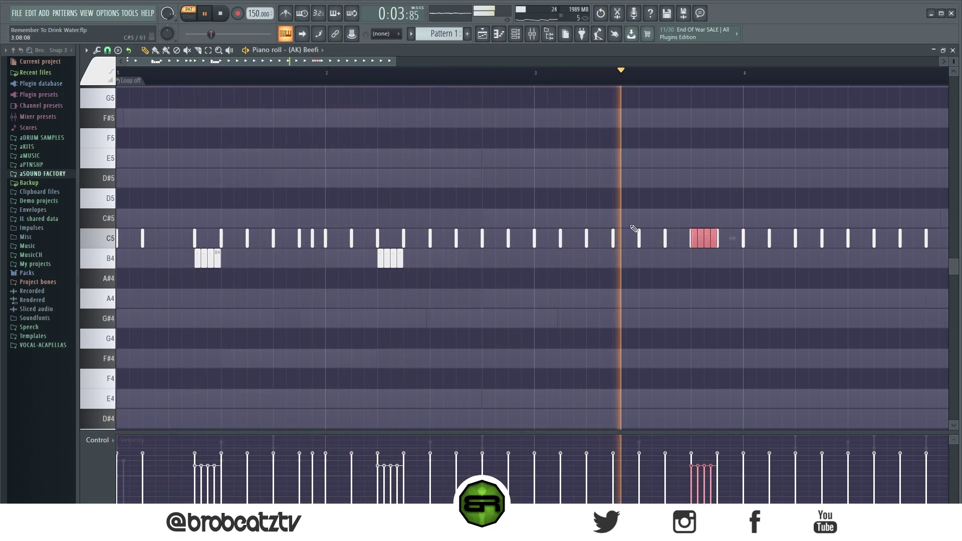
pyautogui.press('space')
pyautogui.press('space')
pyautogui.moveTo(706, 241); pyautogui.dragTo(811, 365)
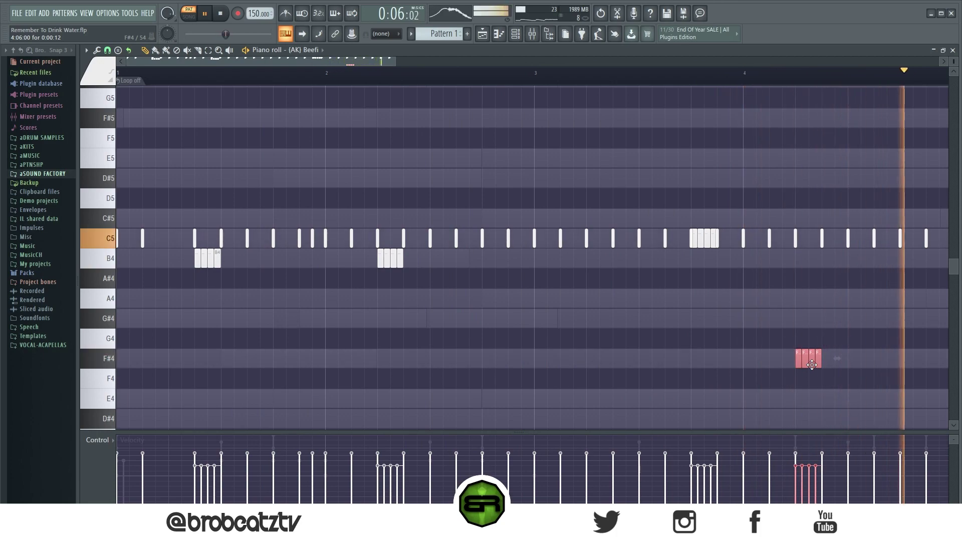
pyautogui.press('space')
# Add an extra C5 hi-hat hit at the end of bar 4 and play back that bar
pyautogui.moveTo(341, 59); pyautogui.dragTo(431, 76)
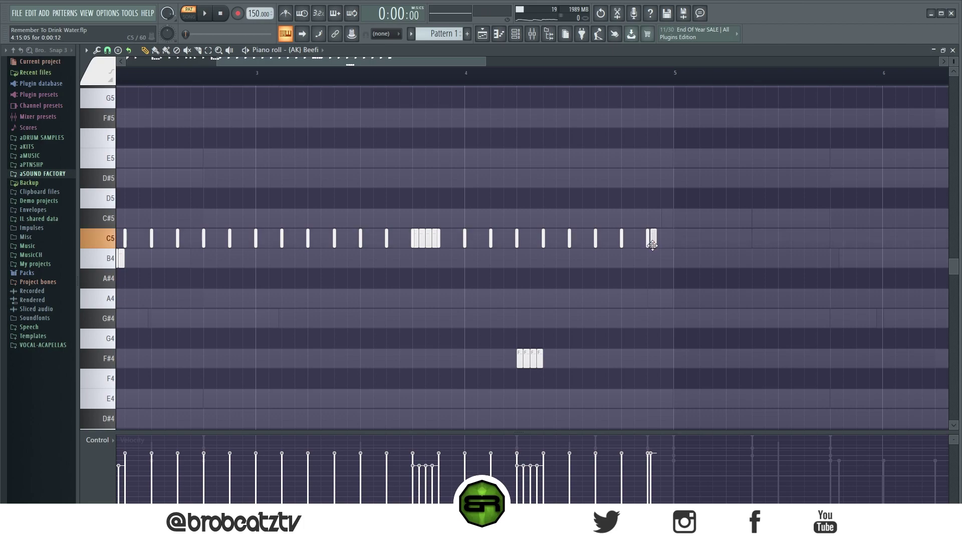
pyautogui.press('space')
pyautogui.click(440, 71)
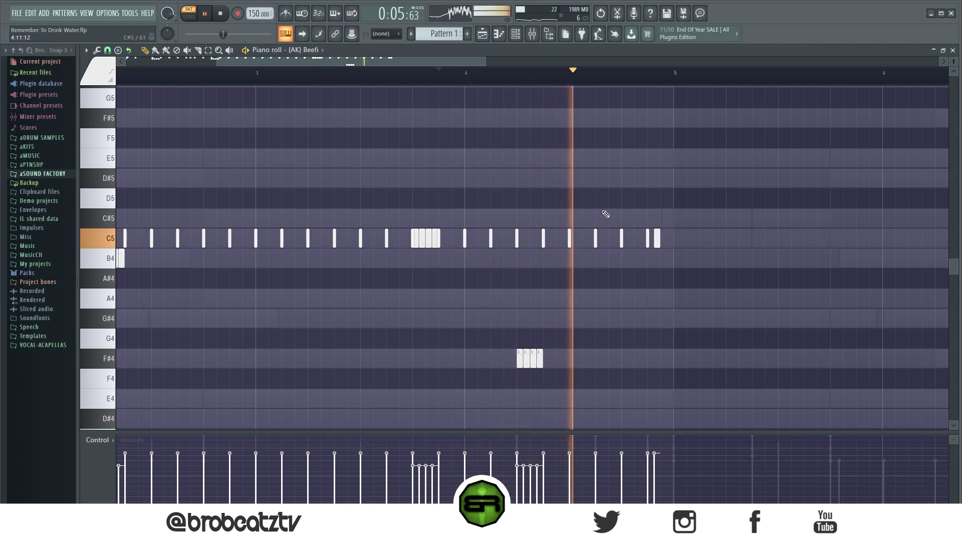
pyautogui.press('space')
# Duplicate the four-bar hi-hat pattern into bars 5 to 8 and play back the transition from bar 4
pyautogui.scroll(-5, 419, 83)
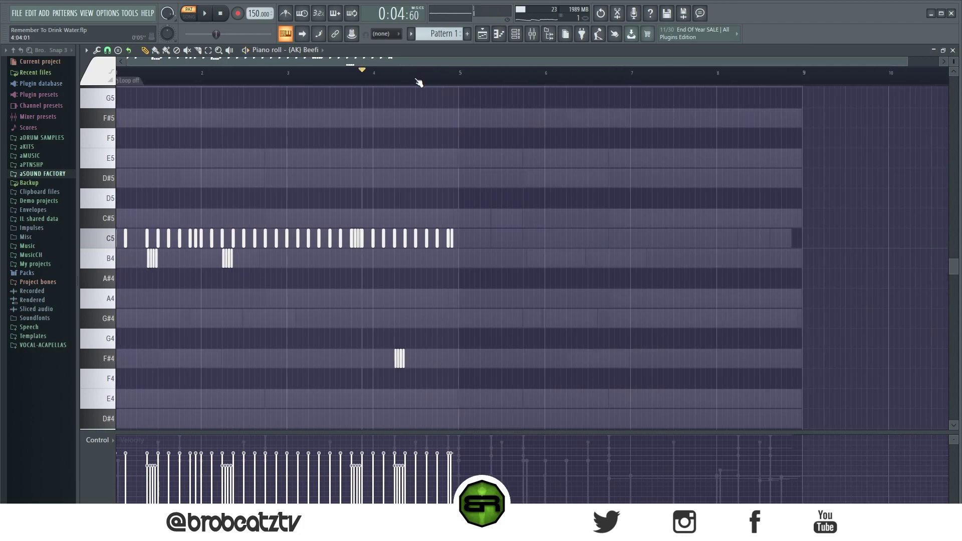
pyautogui.click(254, 80)
pyautogui.hotkey('ctrl', 'a')
pyautogui.moveTo(116, 239); pyautogui.dragTo(396, 260)
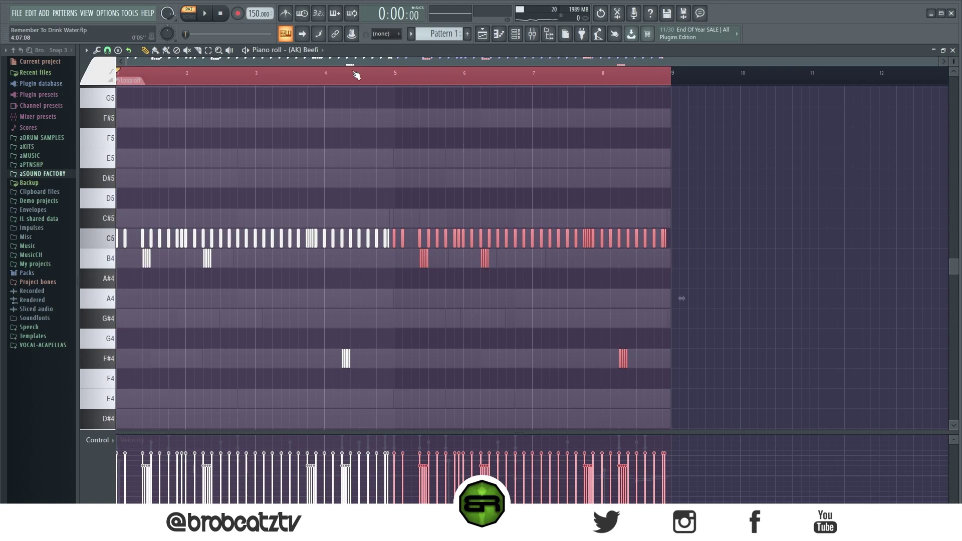
pyautogui.press('space')
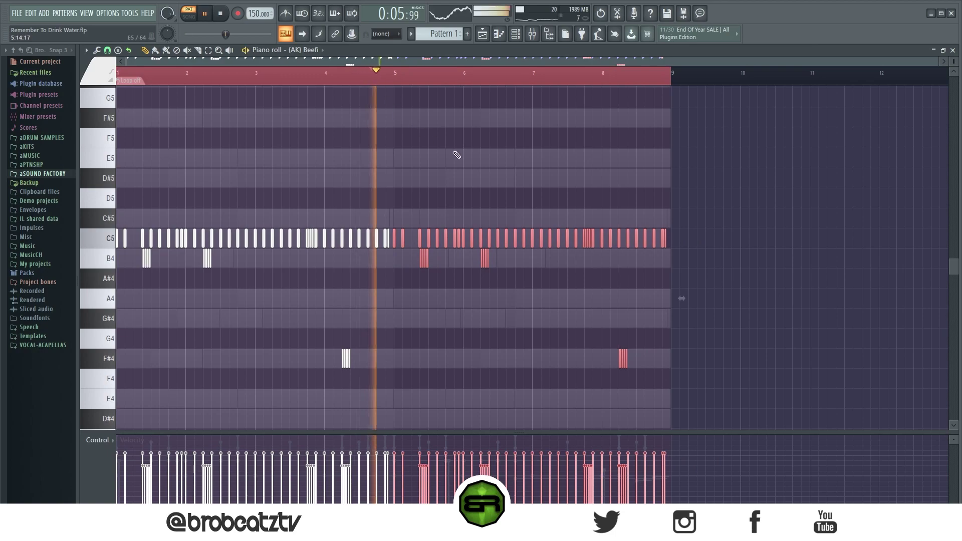
pyautogui.click(328, 80)
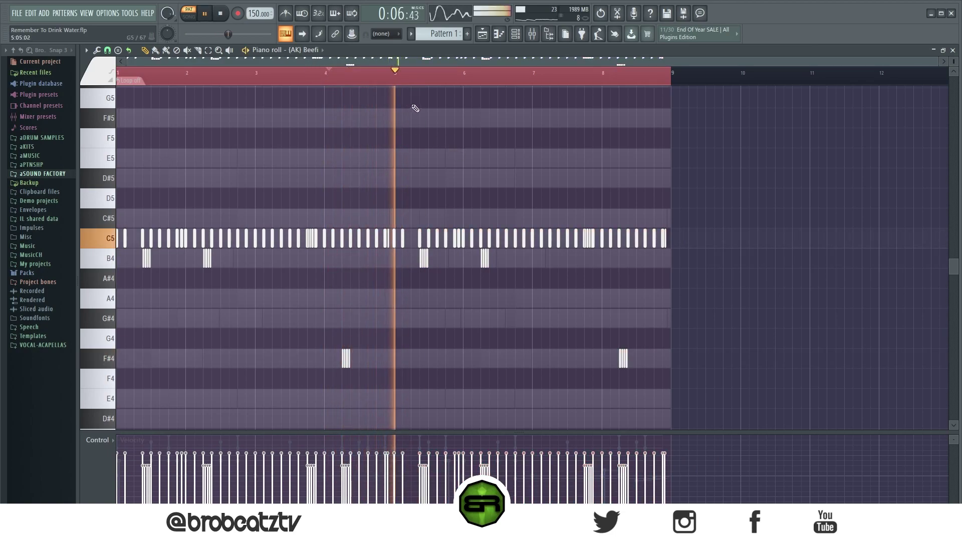
pyautogui.press('space')
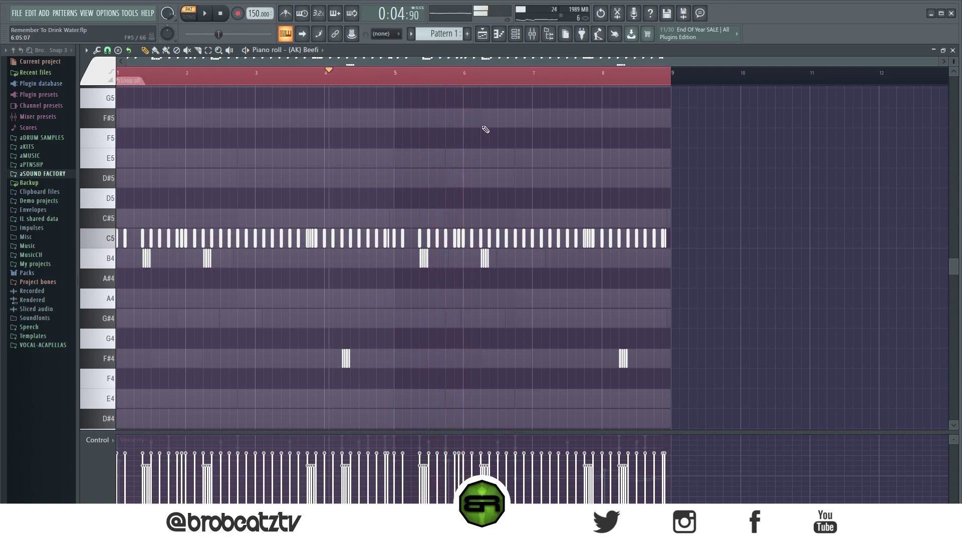
# Open the (AK) SNARE (9) #2 channel in the piano roll and add C5 hits early in bar 1 and late in bar 3
pyautogui.click(516, 34)
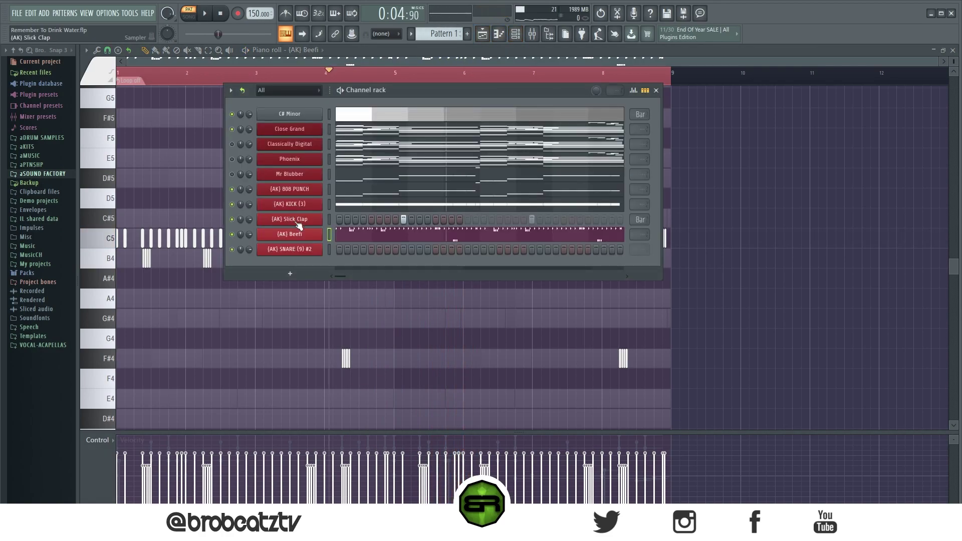
pyautogui.rightClick(310, 246)
pyautogui.click(339, 248)
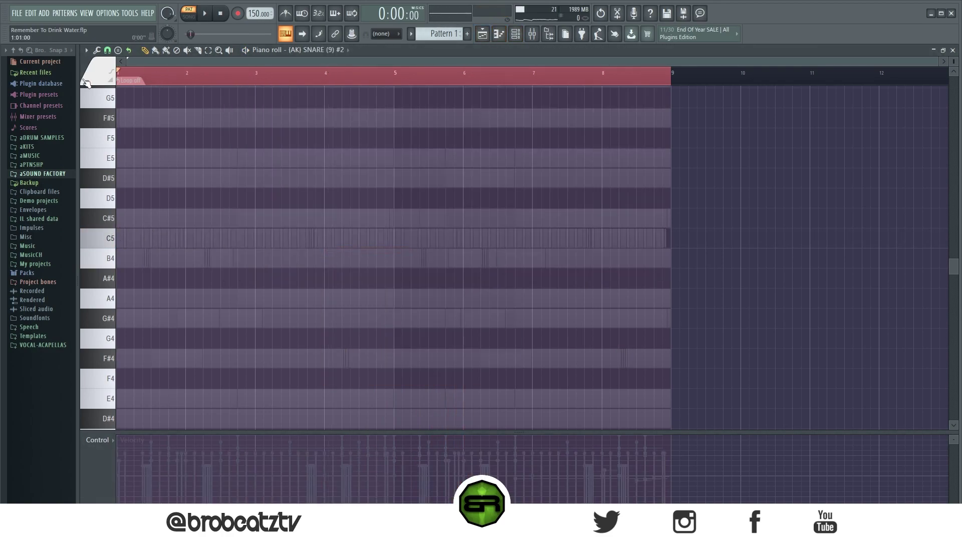
pyautogui.scroll(2, 166, 61)
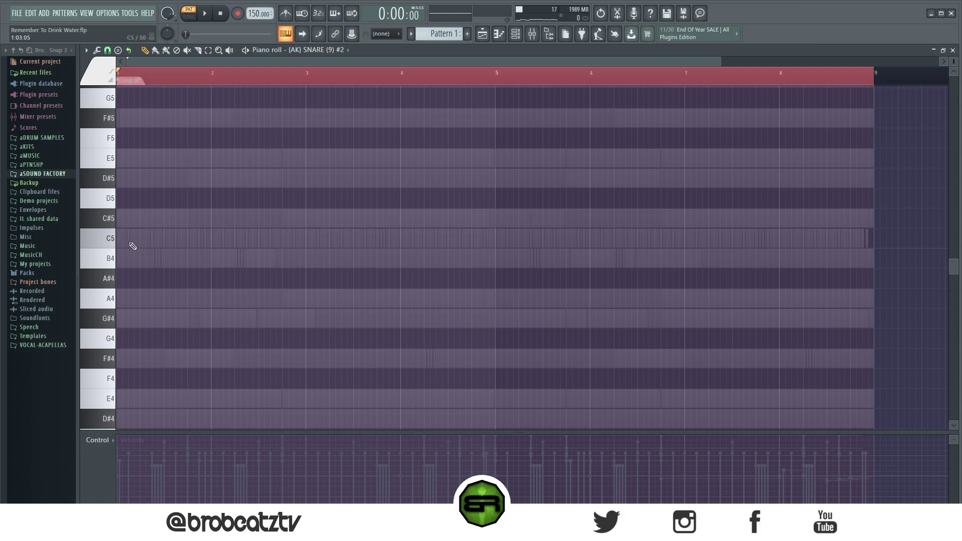
pyautogui.press('space')
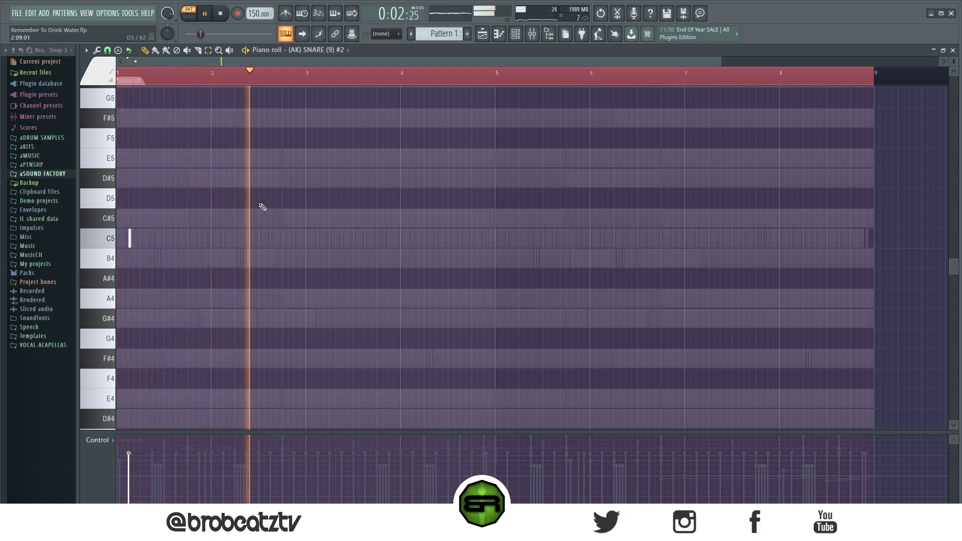
pyautogui.click(389, 239)
pyautogui.press('space')
pyautogui.press('space')
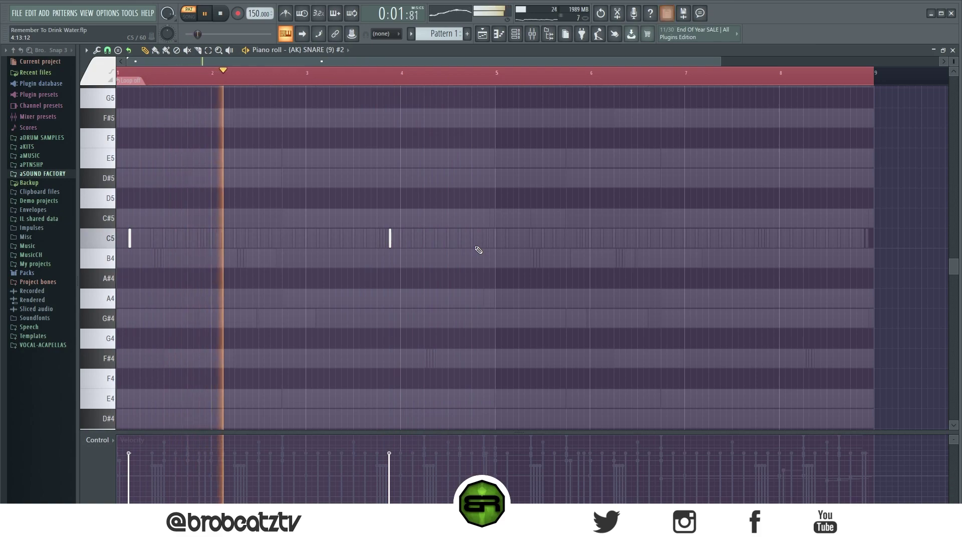
# Add two closely spaced C5 snare hits near the end of bar 4 during playback
pyautogui.click(484, 242)
pyautogui.click(479, 239)
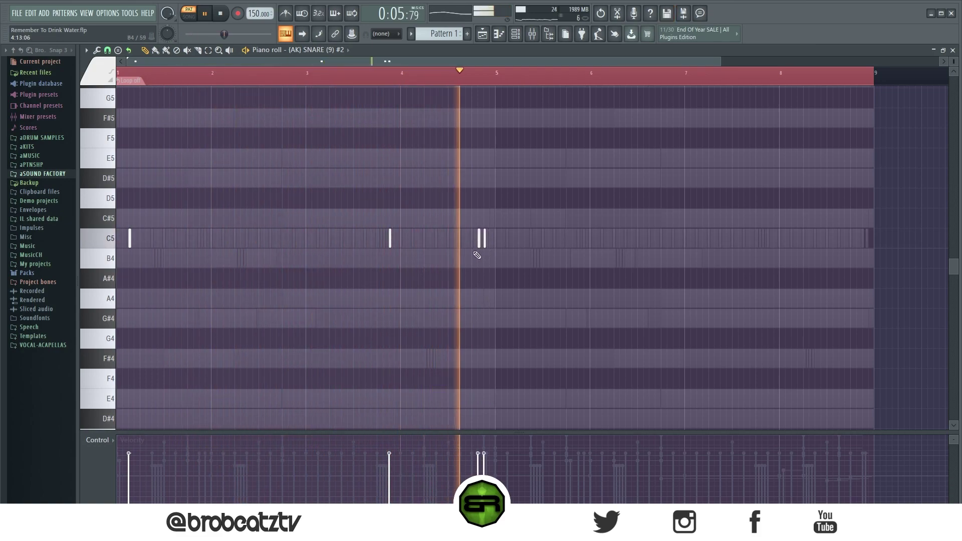
pyautogui.press('space')
# Duplicate the four snare hits into bars 5 to 8, play back the transition into bar 5 and clear the selection
pyautogui.hotkey('ctrl', 'a')
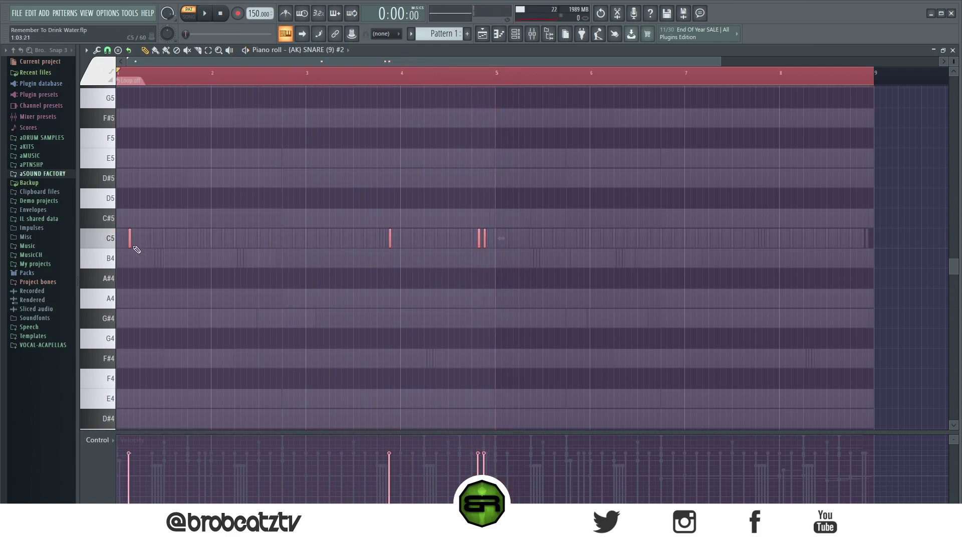
pyautogui.moveTo(159, 244); pyautogui.dragTo(506, 258)
pyautogui.moveTo(460, 211); pyautogui.dragTo(556, 280)
pyautogui.press('space')
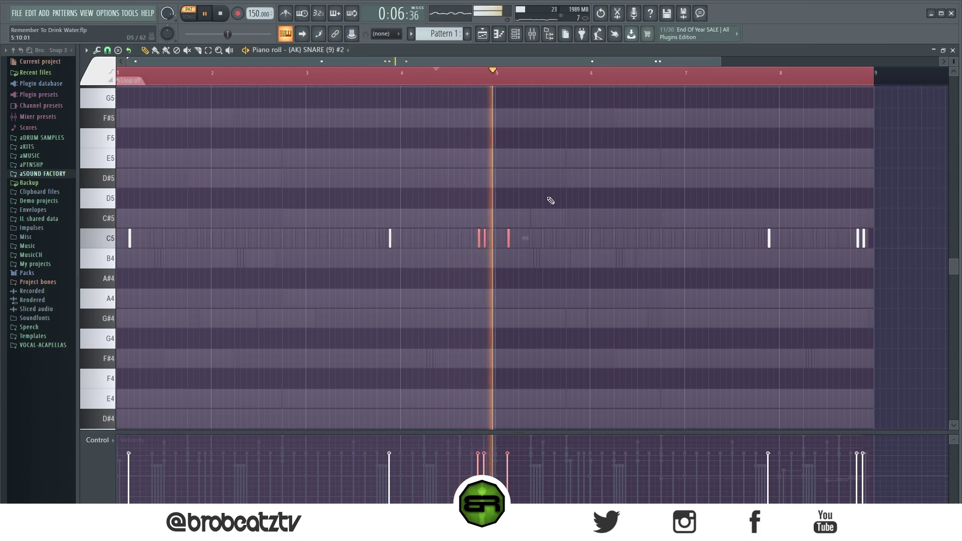
pyautogui.press('space')
pyautogui.moveTo(561, 208); pyautogui.dragTo(481, 275)
pyautogui.doubleClick(480, 75)
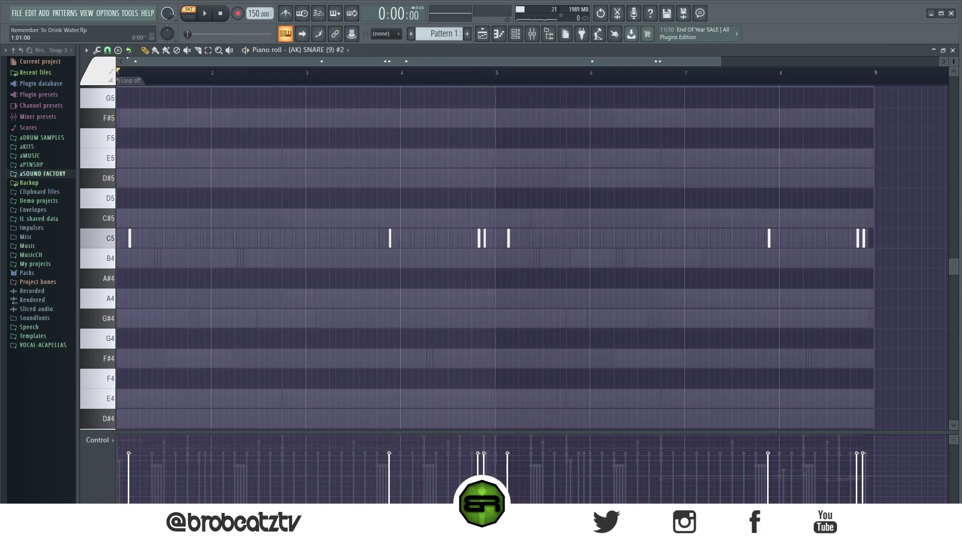
# Play the pattern from the channel rack with Close Grand alone and bring Classically Digital, Phoenix and the drum channels back in
pyautogui.click(485, 35)
pyautogui.click(514, 35)
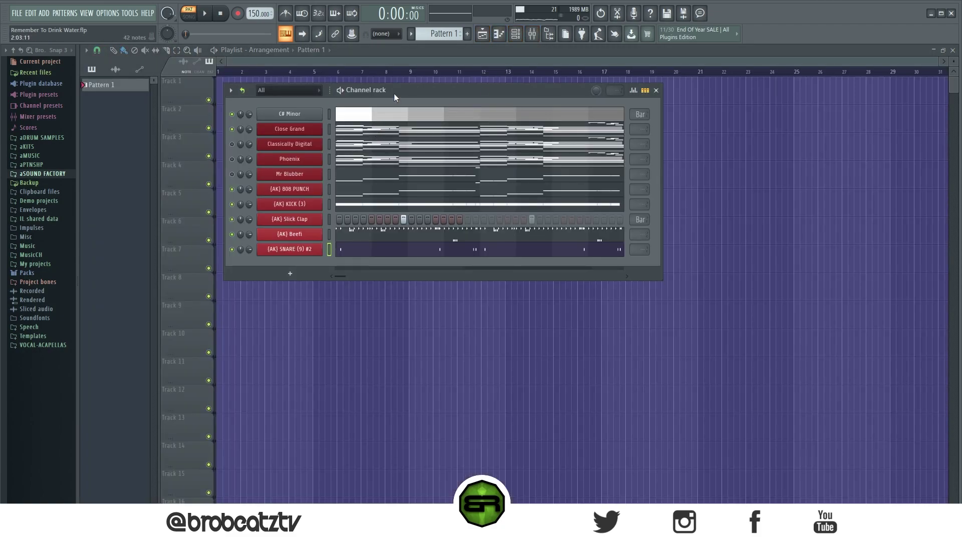
pyautogui.moveTo(394, 94); pyautogui.dragTo(421, 88)
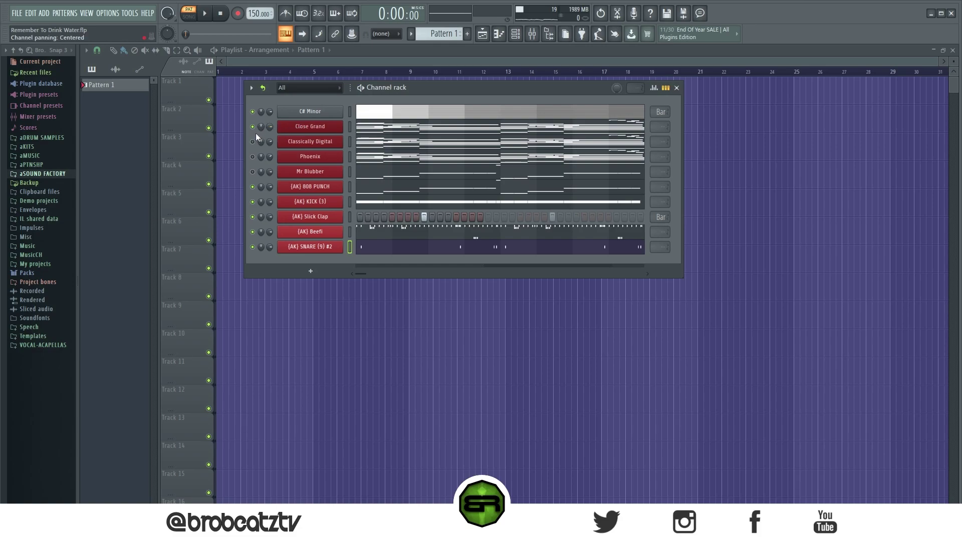
pyautogui.press('space')
pyautogui.press('space')
pyautogui.press('space')
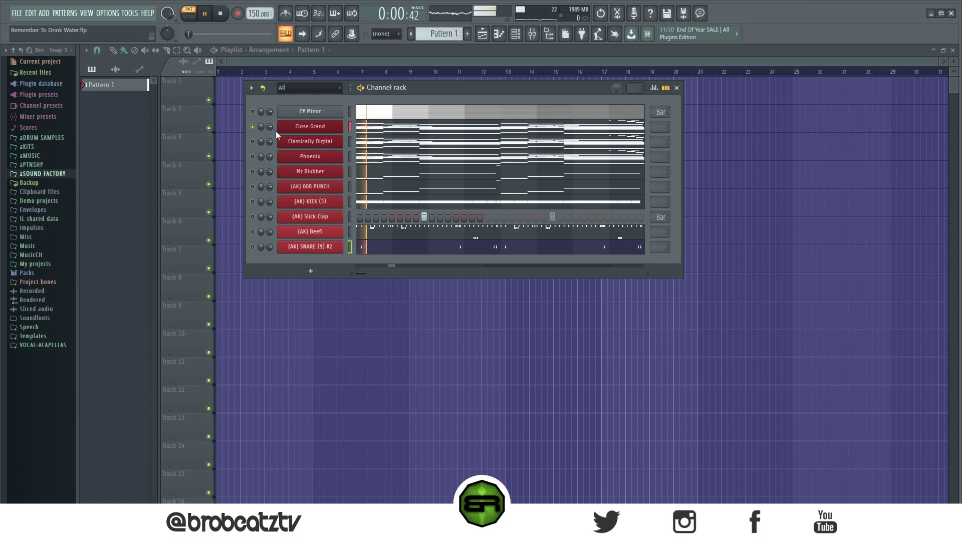
pyautogui.click(253, 142)
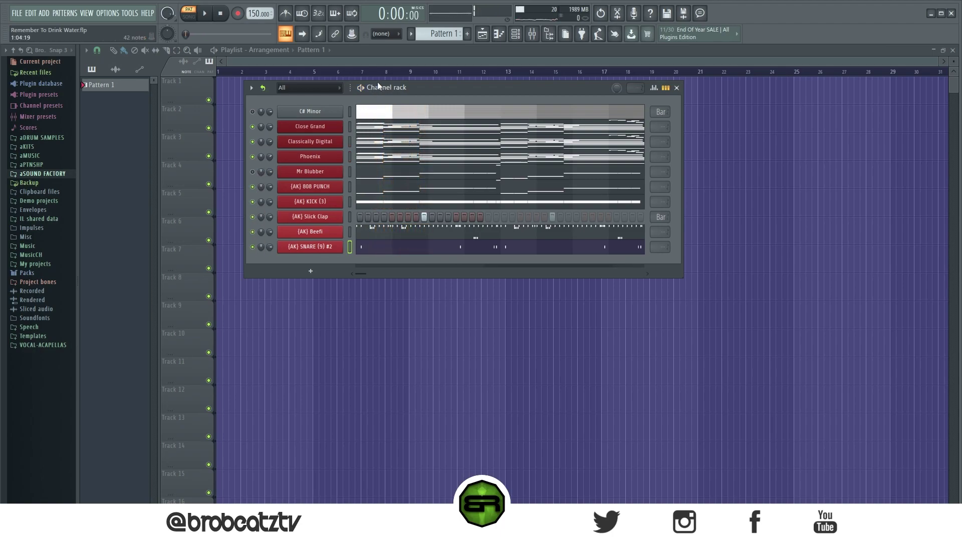
# Play the full pattern with the piano layers, 808 and drums, and mute the Close Grand channel
pyautogui.moveTo(377, 82); pyautogui.dragTo(366, 80)
pyautogui.press('space')
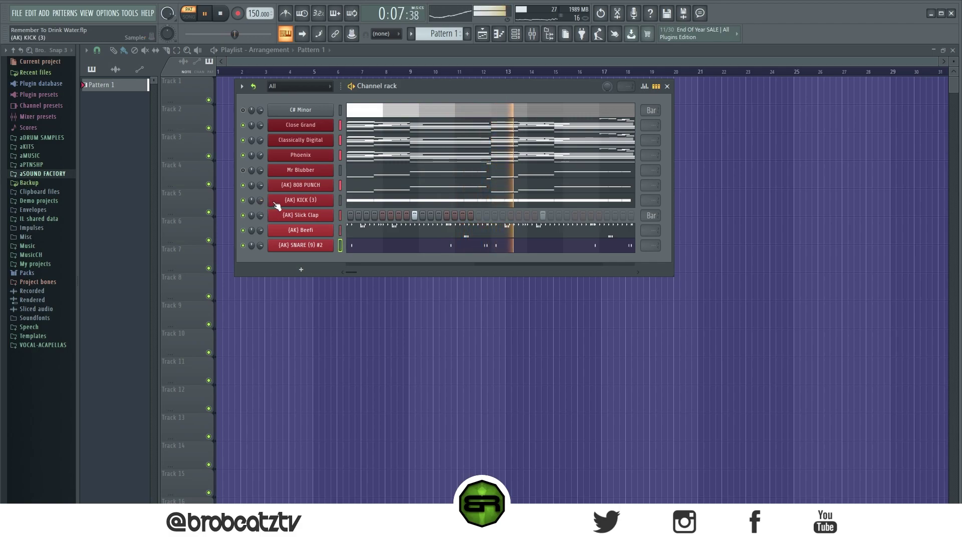
pyautogui.click(243, 125)
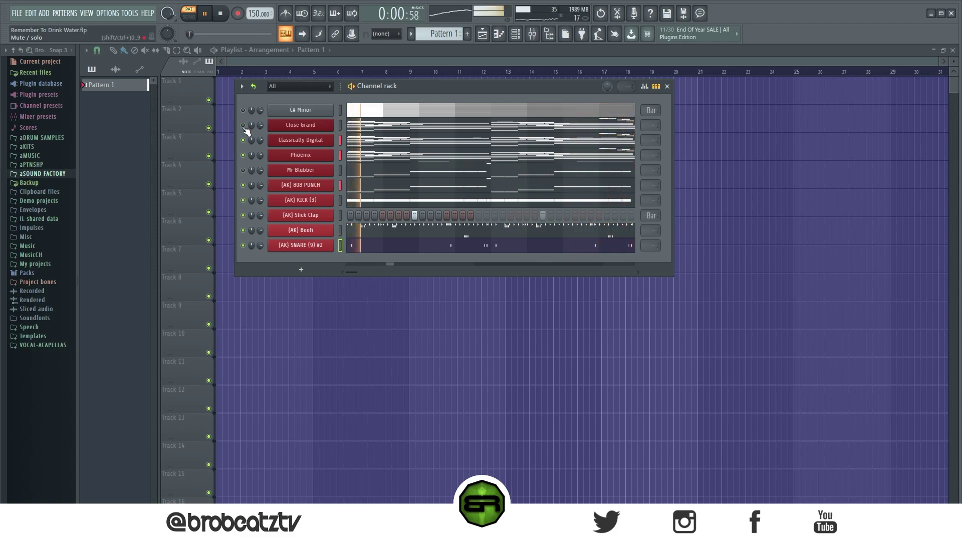